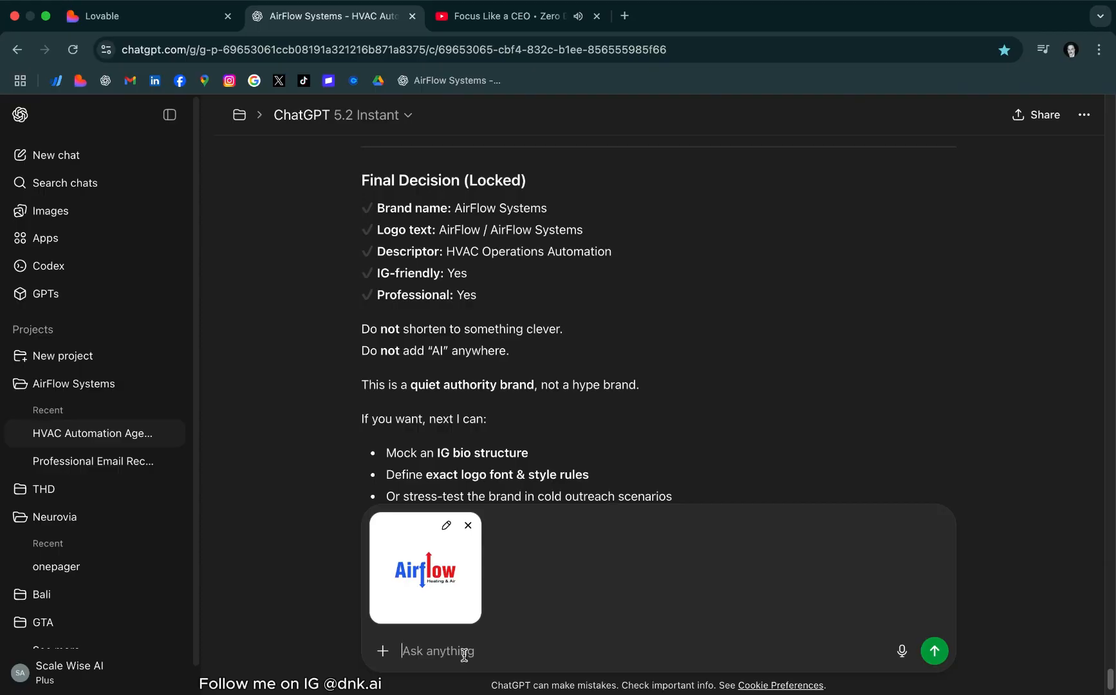
Write a request to redesign the attached logo professionally for an AI automation agency, with "AirFlow" as the primary text
type("i like this logo at lot. i want to make a professional logo for my ai automati")
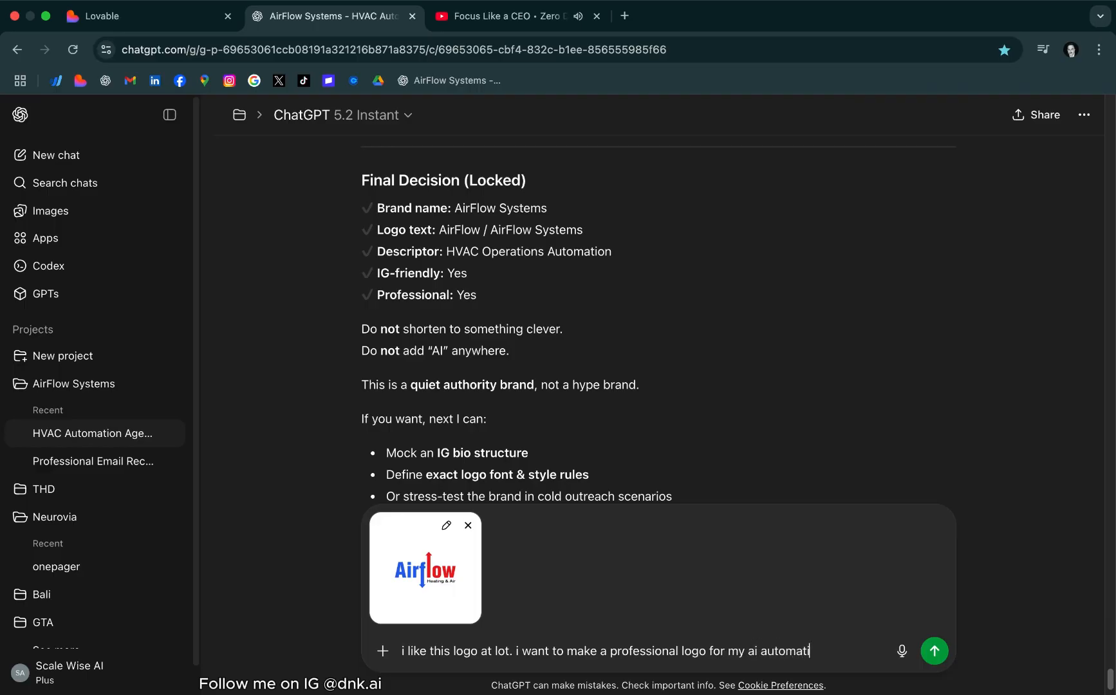
type("on agency. i want you to help me redesign it.")
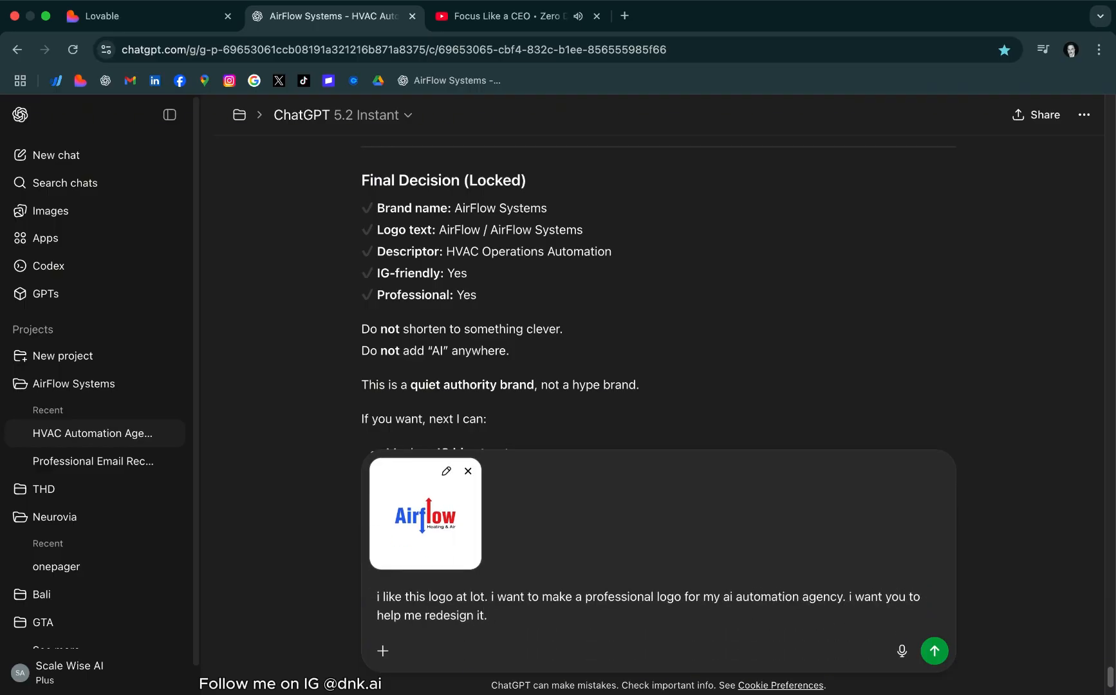
type(" The primary text should be \"AirFlow")
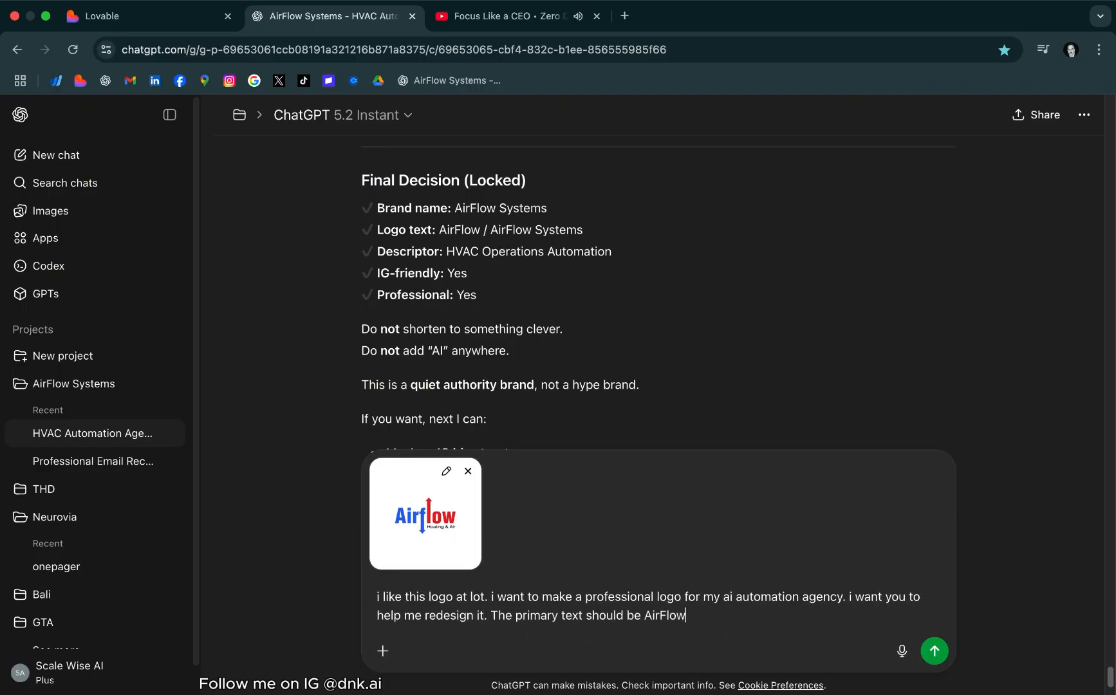
type("\"")
left_click(691, 616)
type("\"")
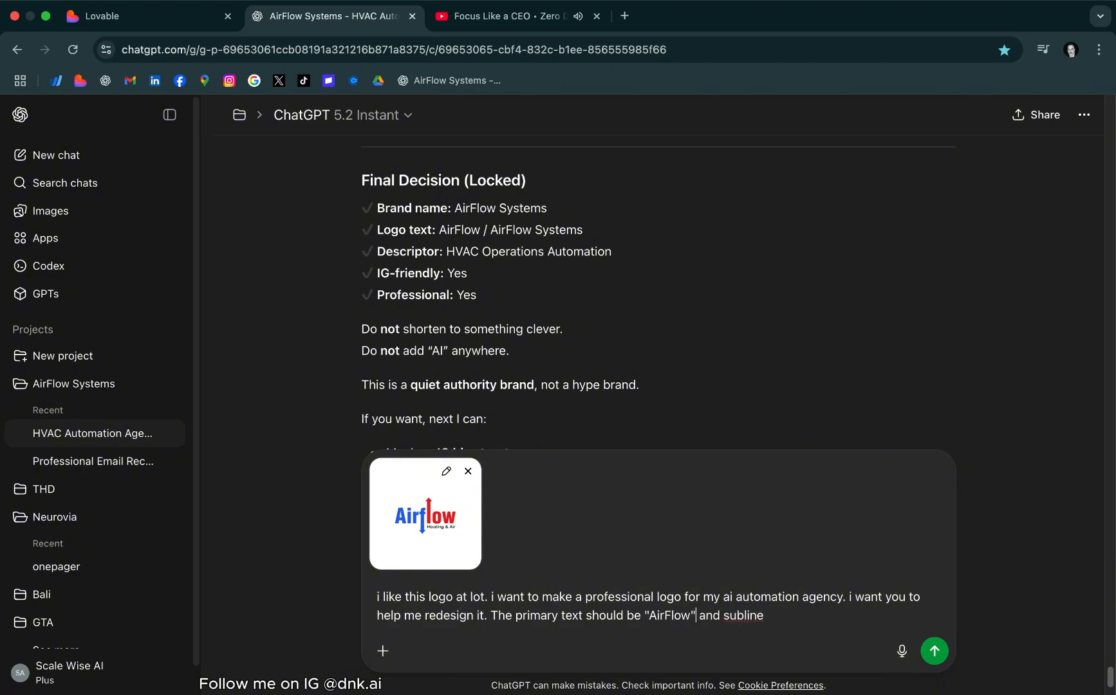
Ask to change the "Heating & Air" subtitle to "Systems" in a powerful minimal design, with ideas first, and send the request
left_click(773, 616)
key("BackSpace")
key("BackSpace")
key("BackSpace")
type("change it t")
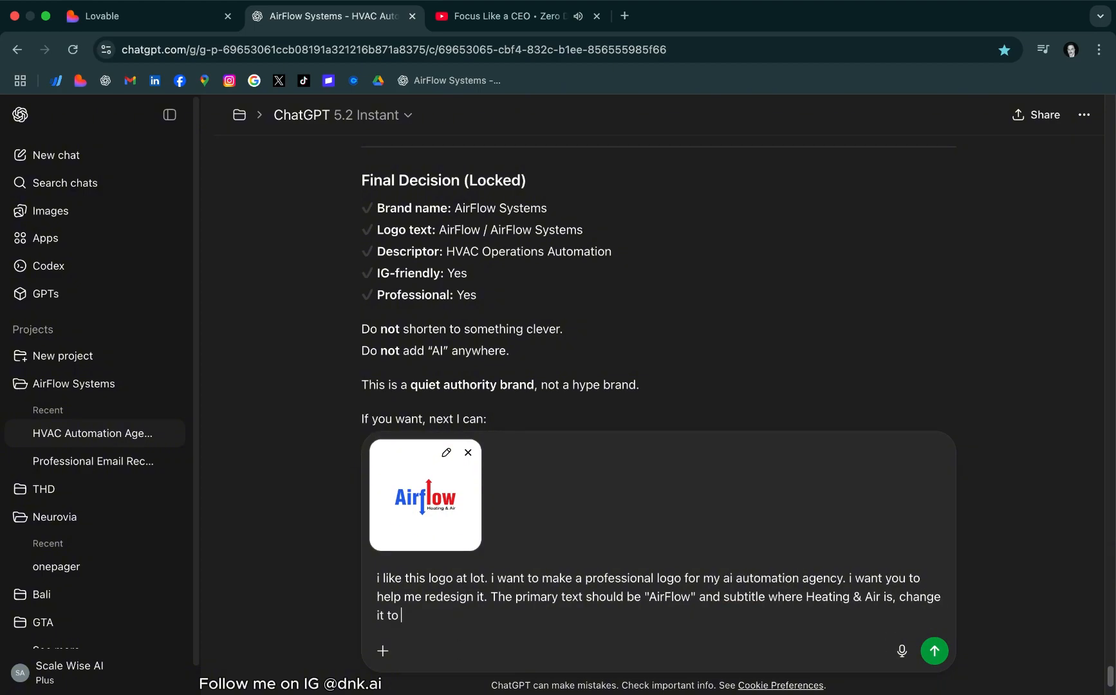
type("o \"Systems\". I need you to cre")
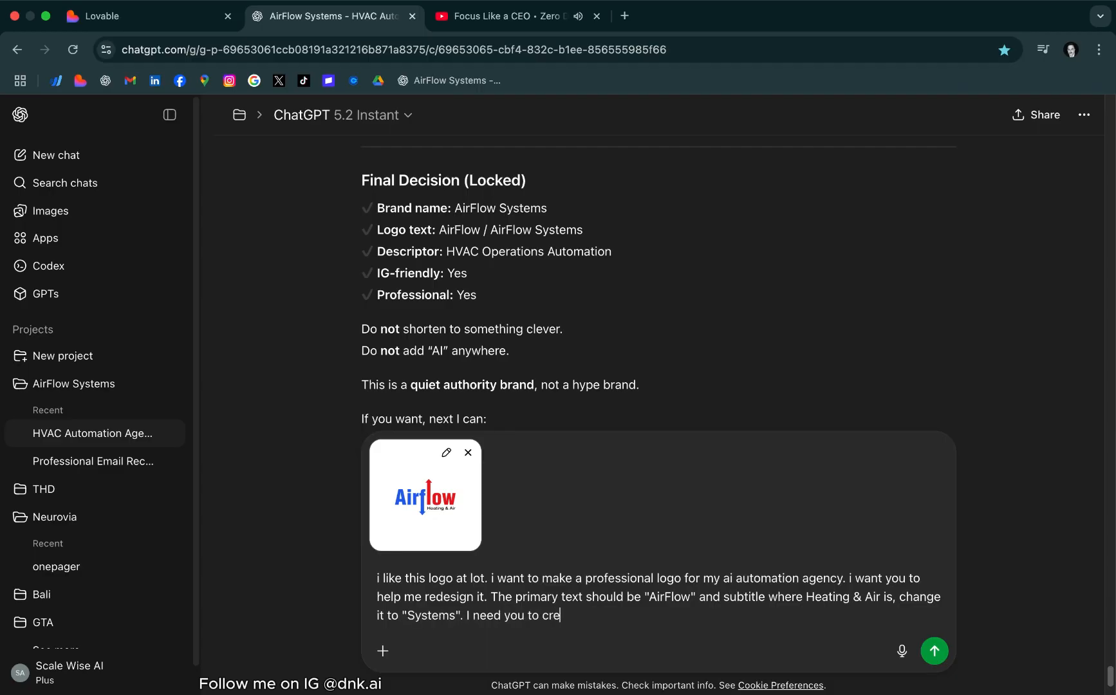
type("ate me a powerful minimal design")
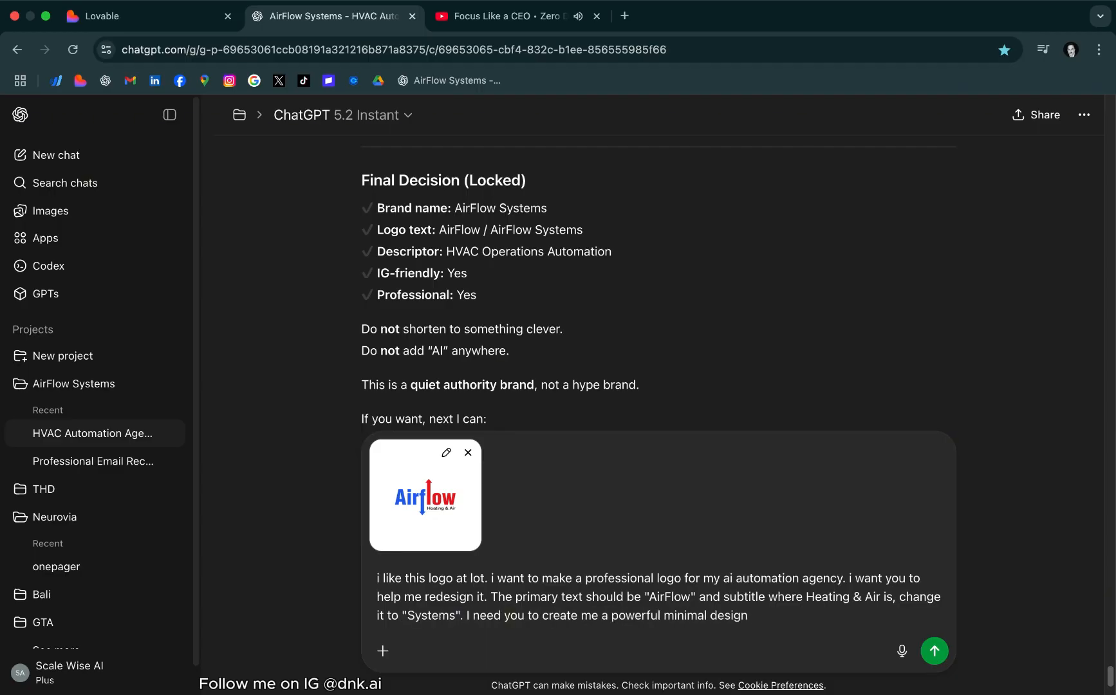
type(" but give me ideas first so i can just an alternative.")
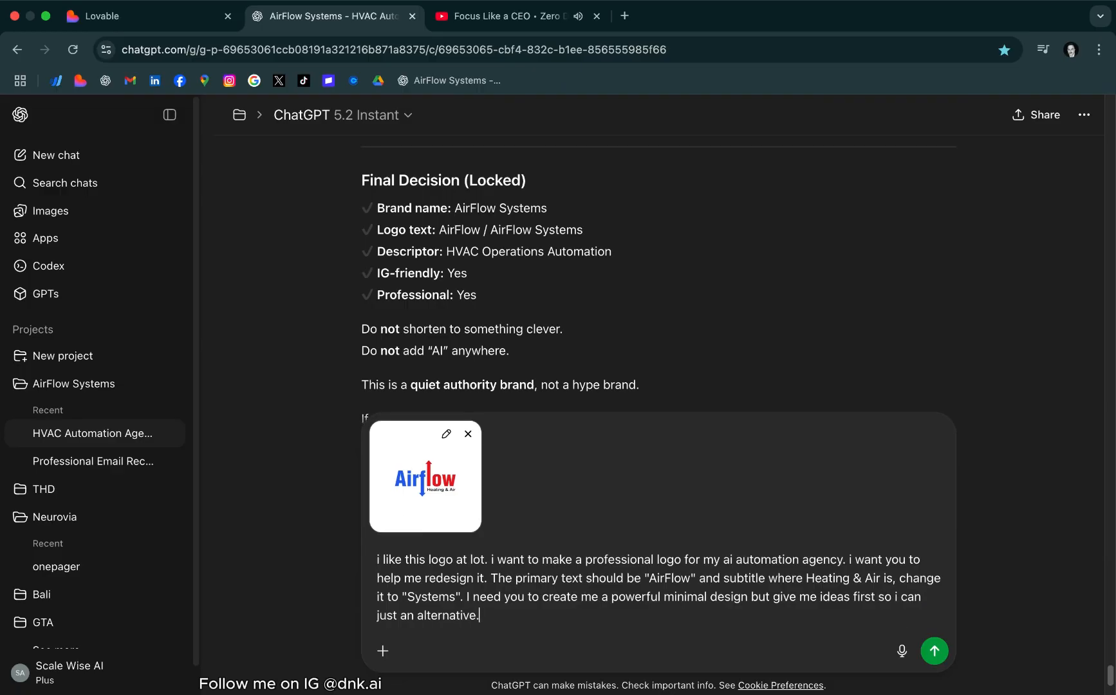
key("Return")
Read the reply's keep and remove lists and its core logo structure
scroll(626, 465, "down", 3)
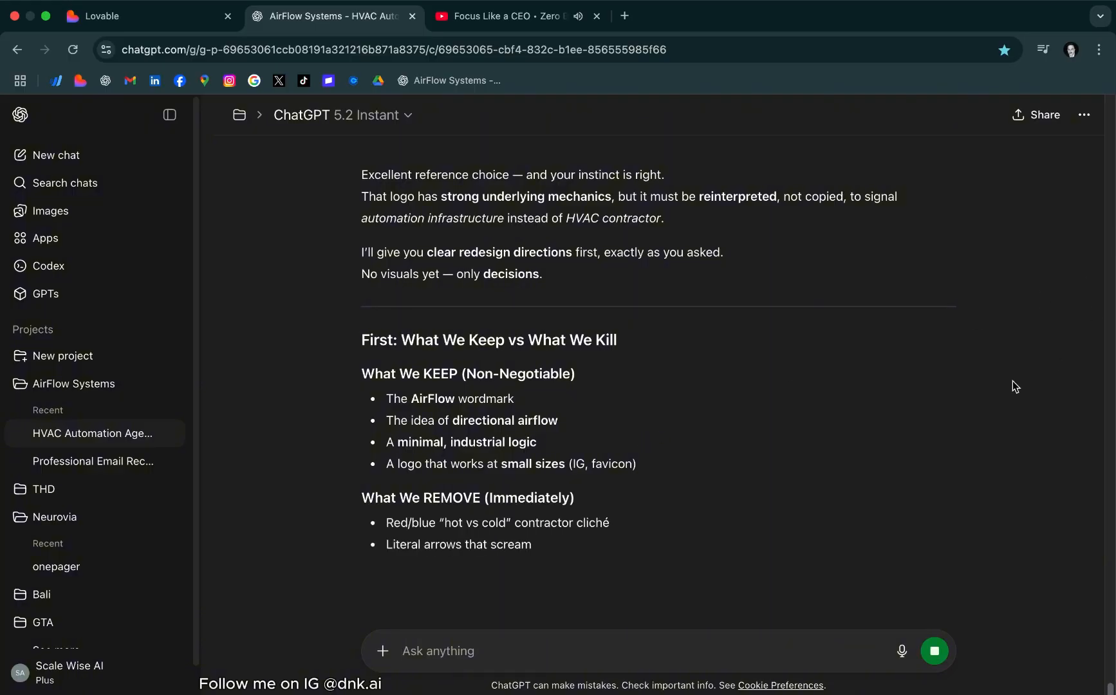
scroll(565, 491, "down", 1)
scroll(565, 491, "down", 3)
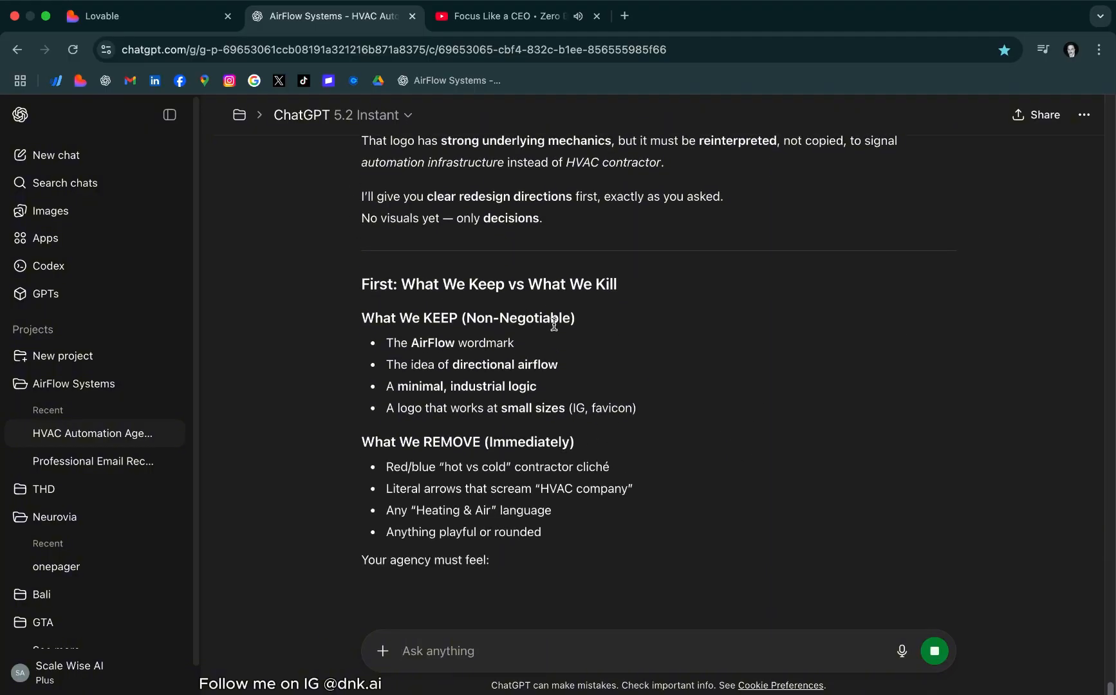
scroll(684, 447, "down", 7)
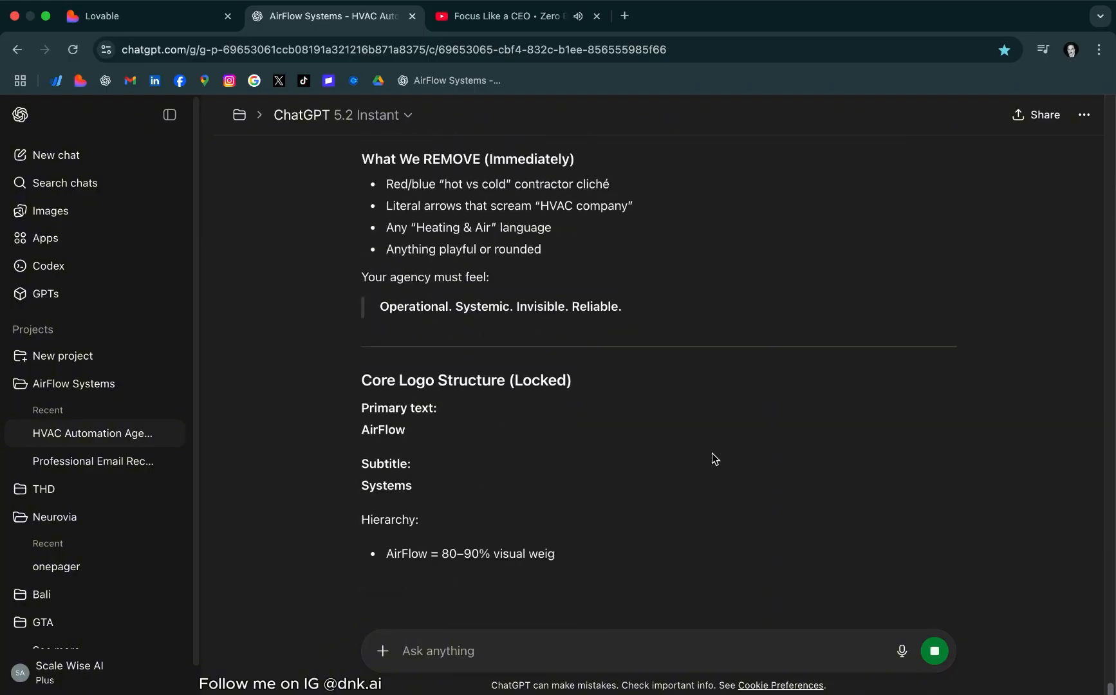
scroll(646, 408, "up", 10)
scroll(642, 406, "down", 16)
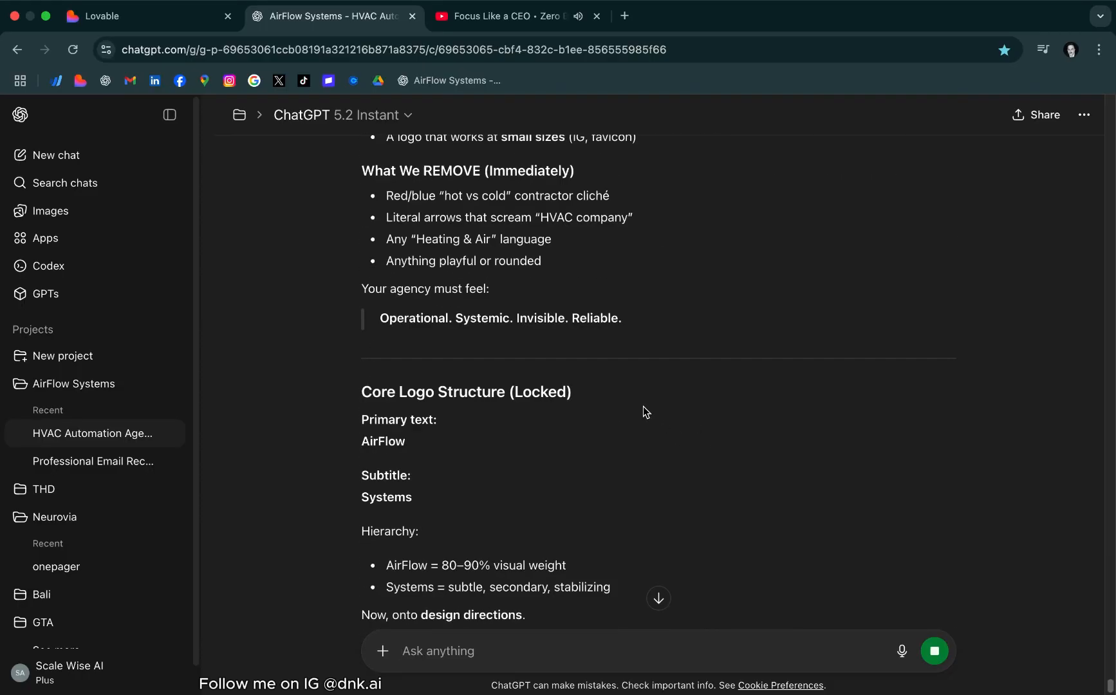
scroll(799, 450, "down", 2)
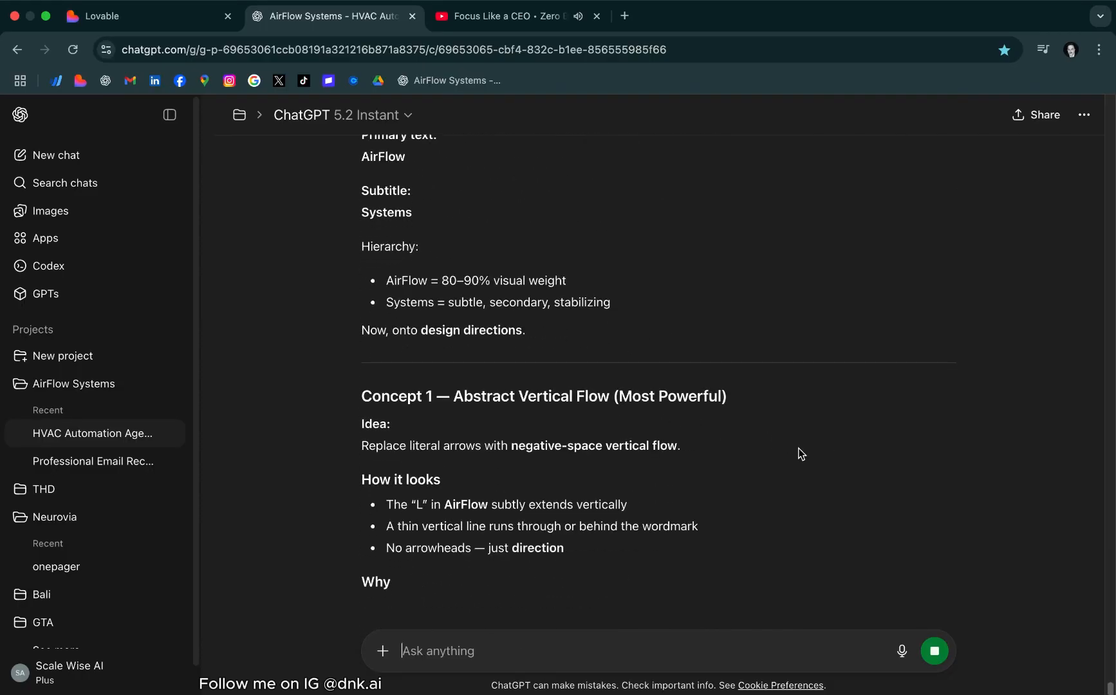
Examine the look, reasoning and best use of Concept 1, Abstract Vertical Flow
scroll(515, 386, "down", 7)
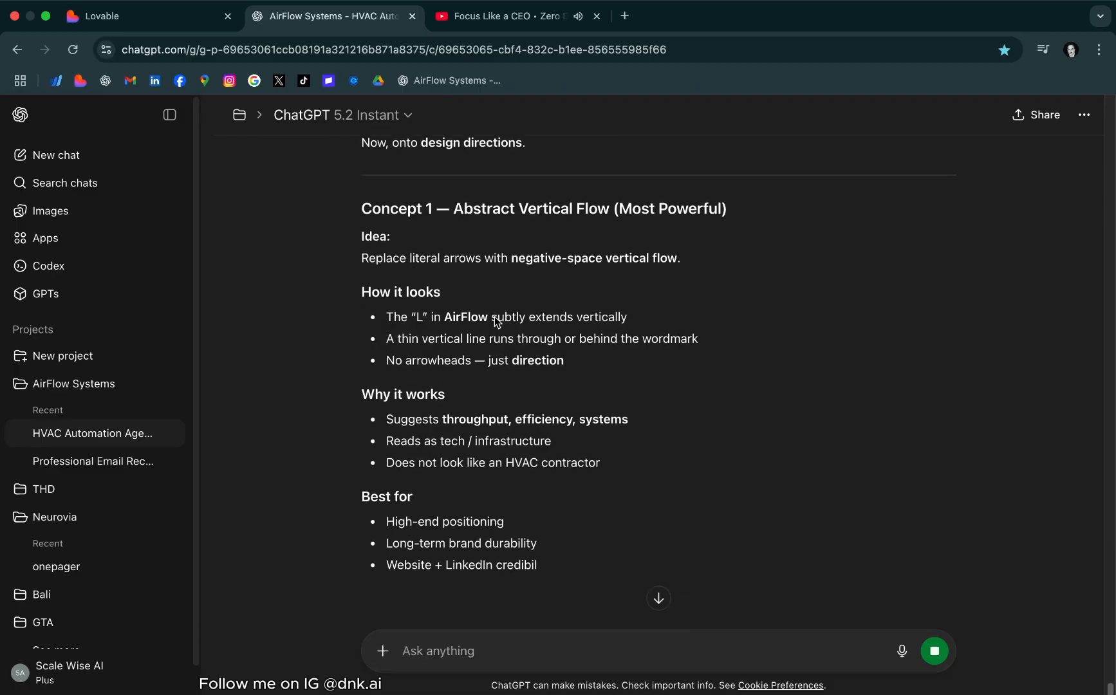
scroll(672, 399, "down", 3)
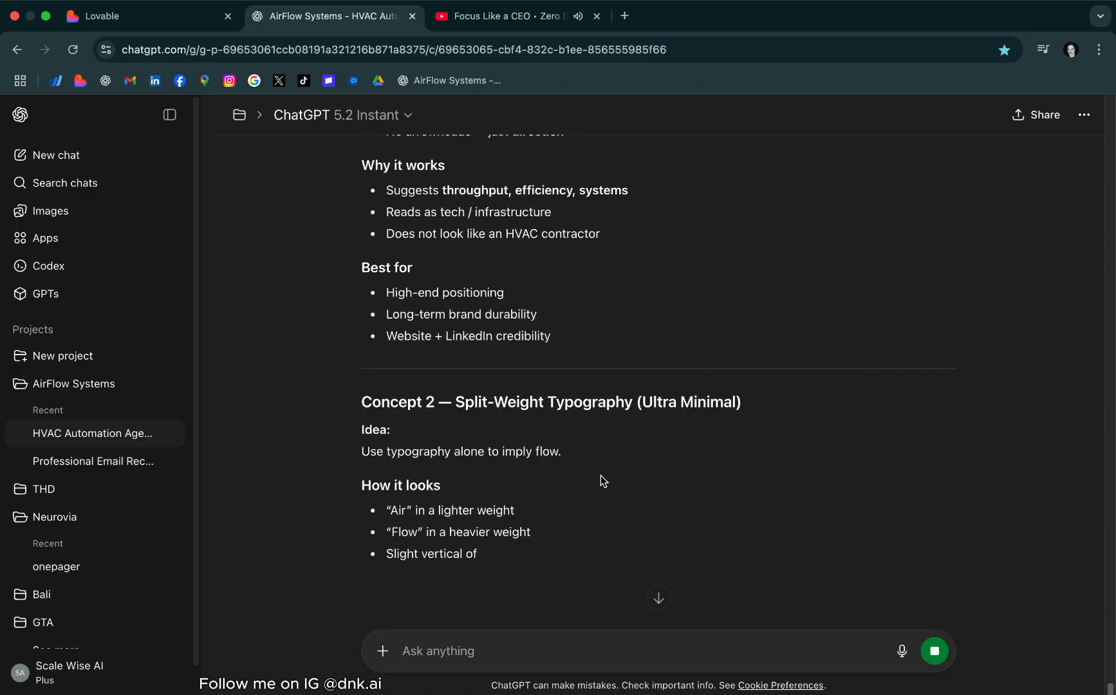
scroll(600, 476, "up", 10)
scroll(578, 435, "up", 1)
scroll(572, 429, "down", 8)
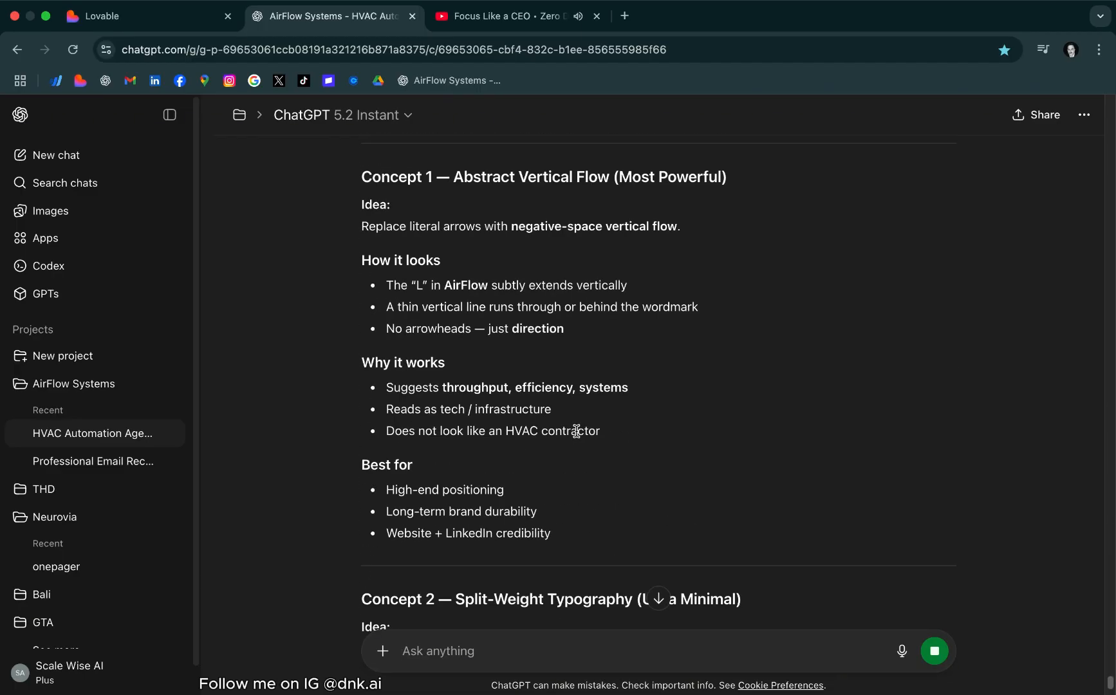
scroll(574, 421, "down", 3)
scroll(572, 412, "up", 6)
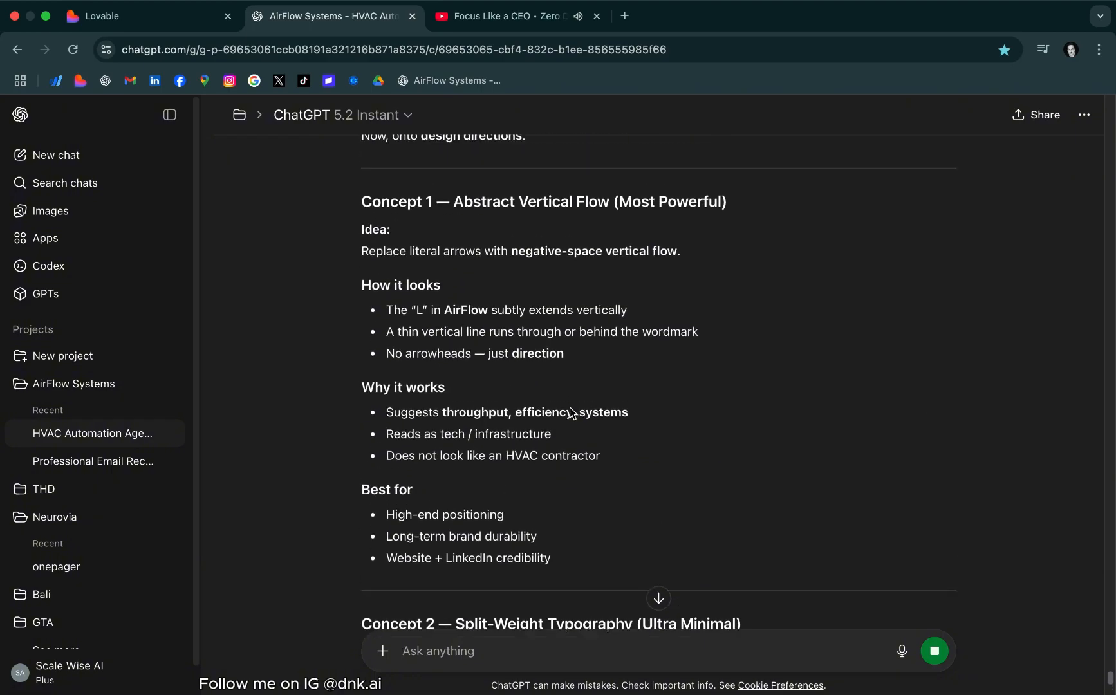
scroll(488, 354, "down", 2)
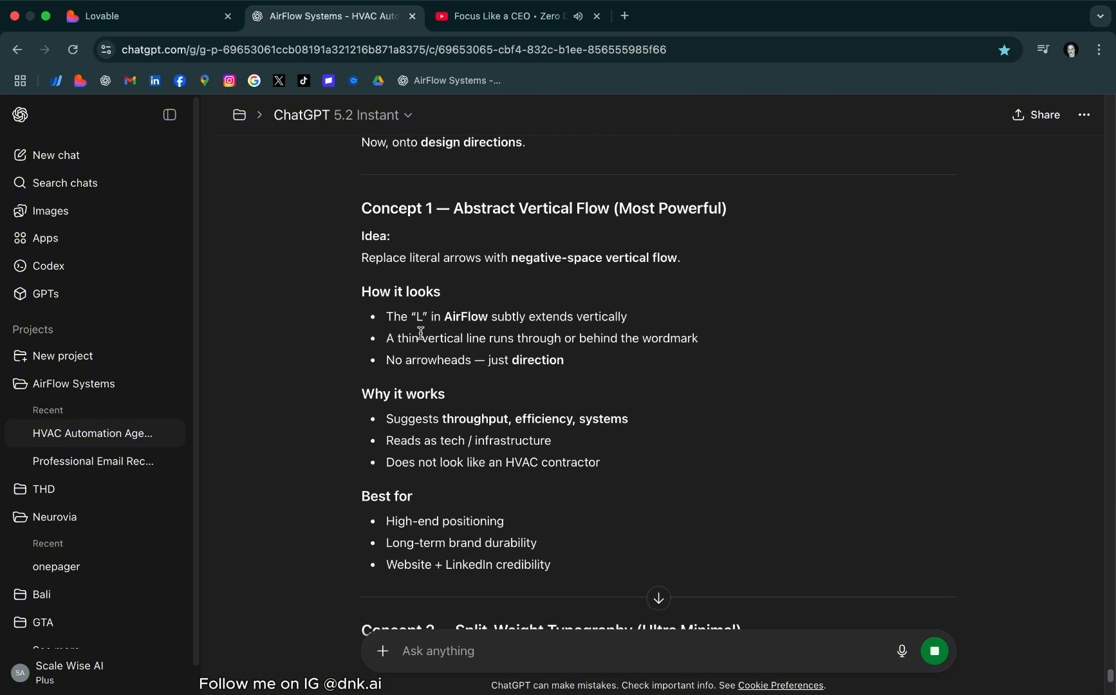
Review logo concepts 2 to 4 and the typography direction, comparing them with Concept 3, Contained System Mark
scroll(575, 374, "down", 10)
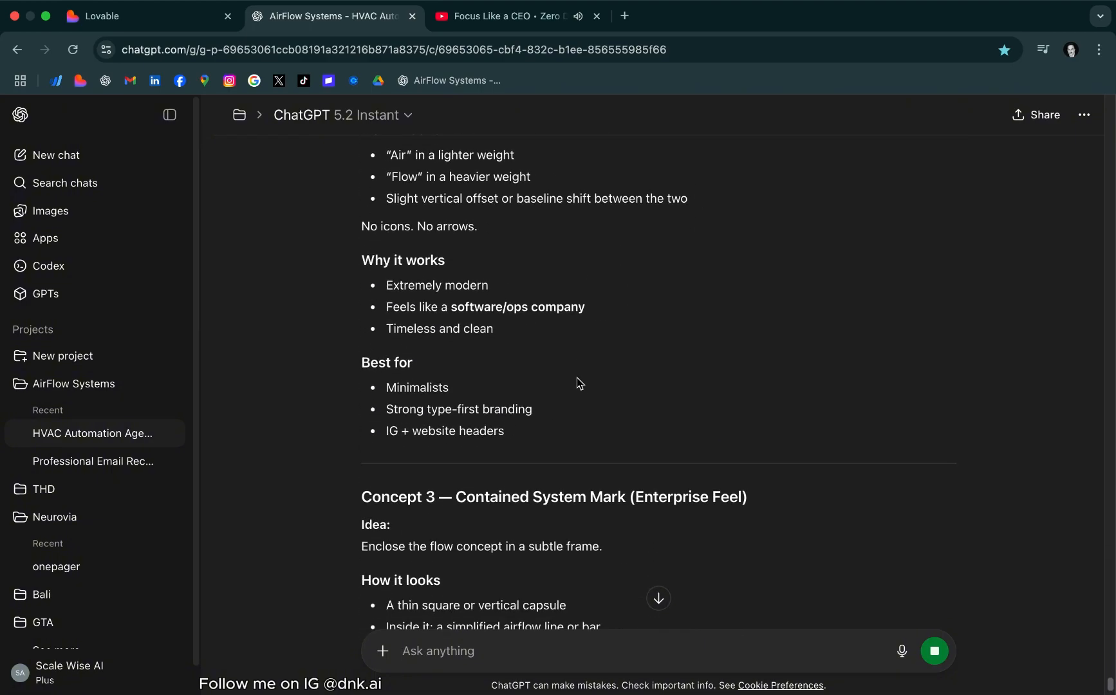
scroll(576, 384, "down", 5)
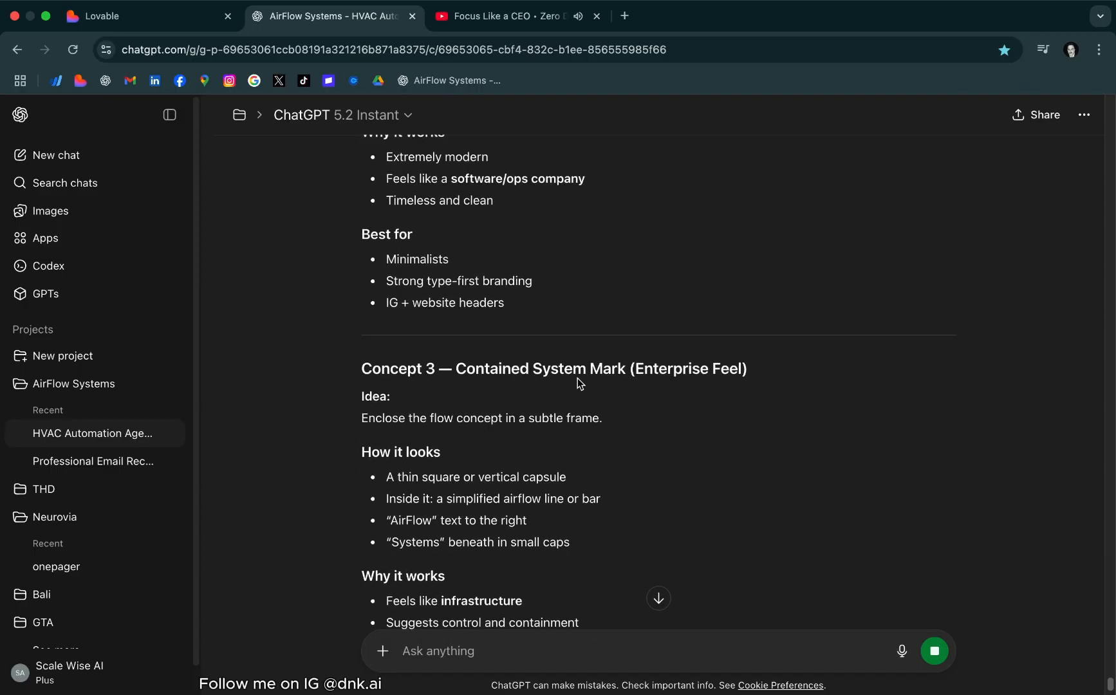
scroll(578, 384, "down", 2)
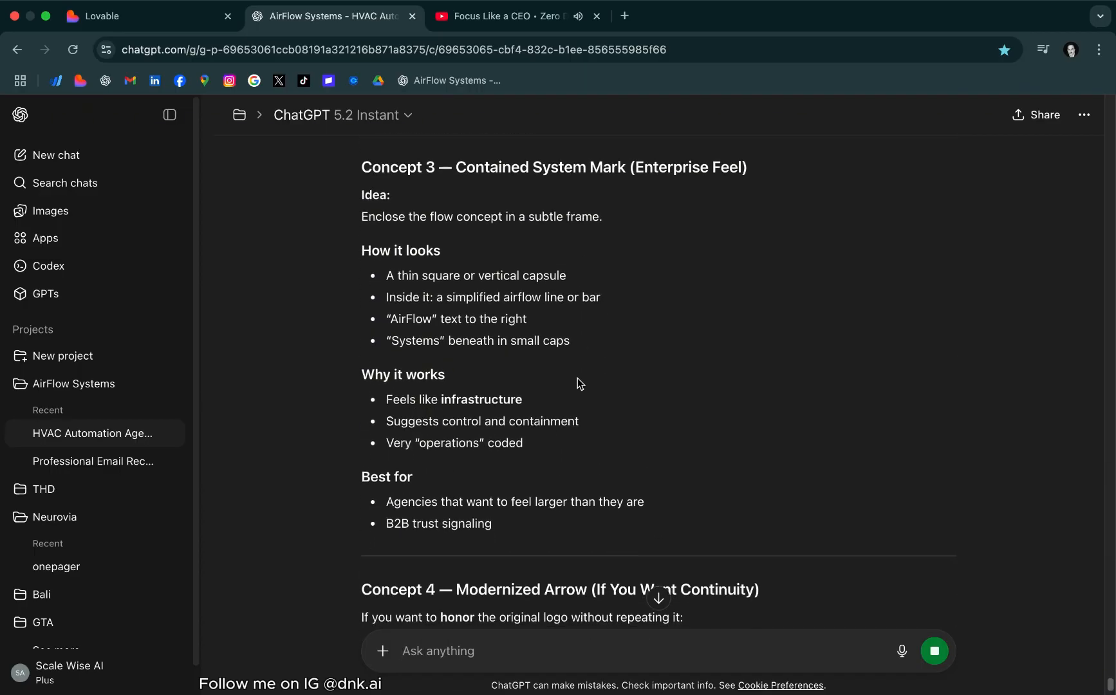
scroll(578, 383, "down", 2)
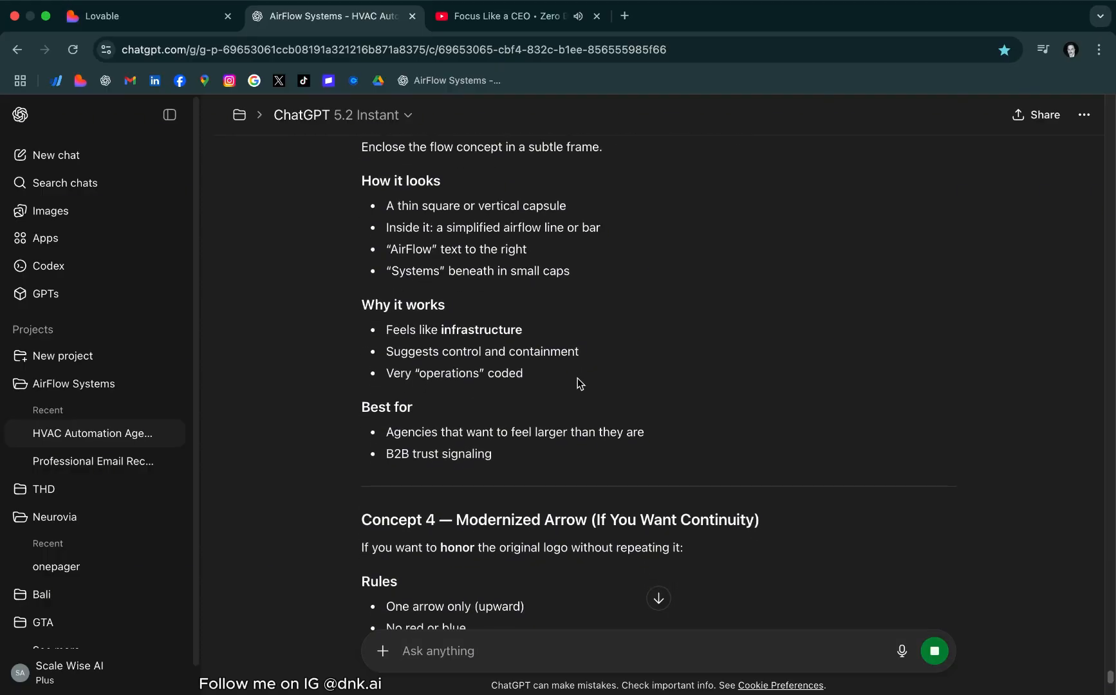
scroll(577, 378, "down", 4)
scroll(578, 378, "down", 5)
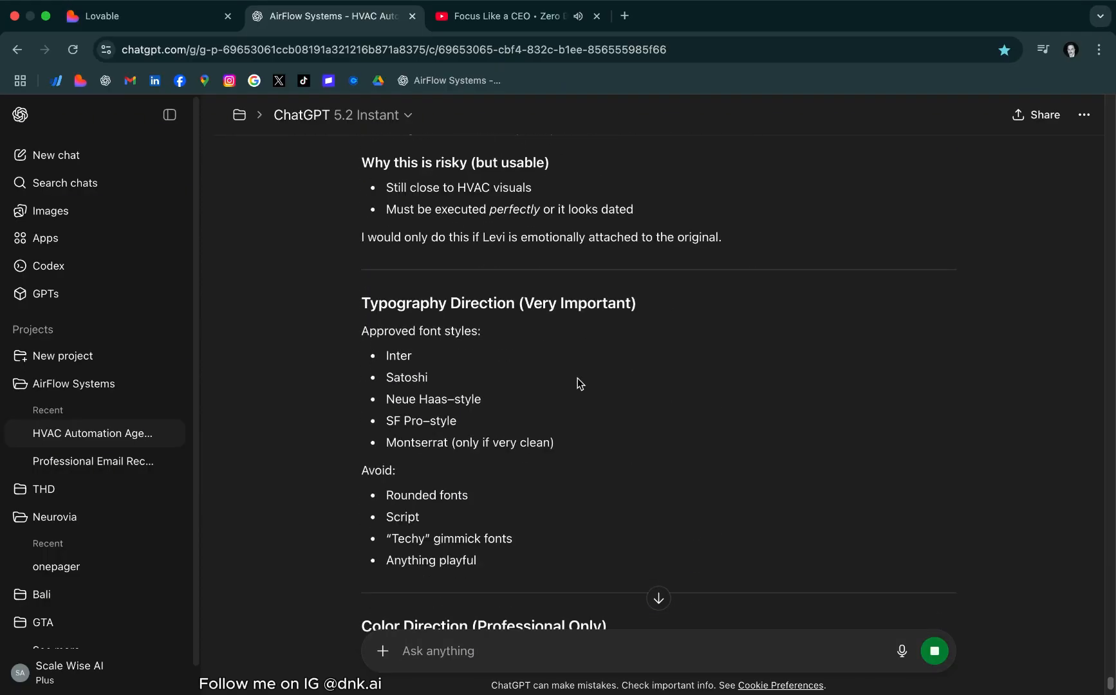
scroll(577, 380, "up", 5)
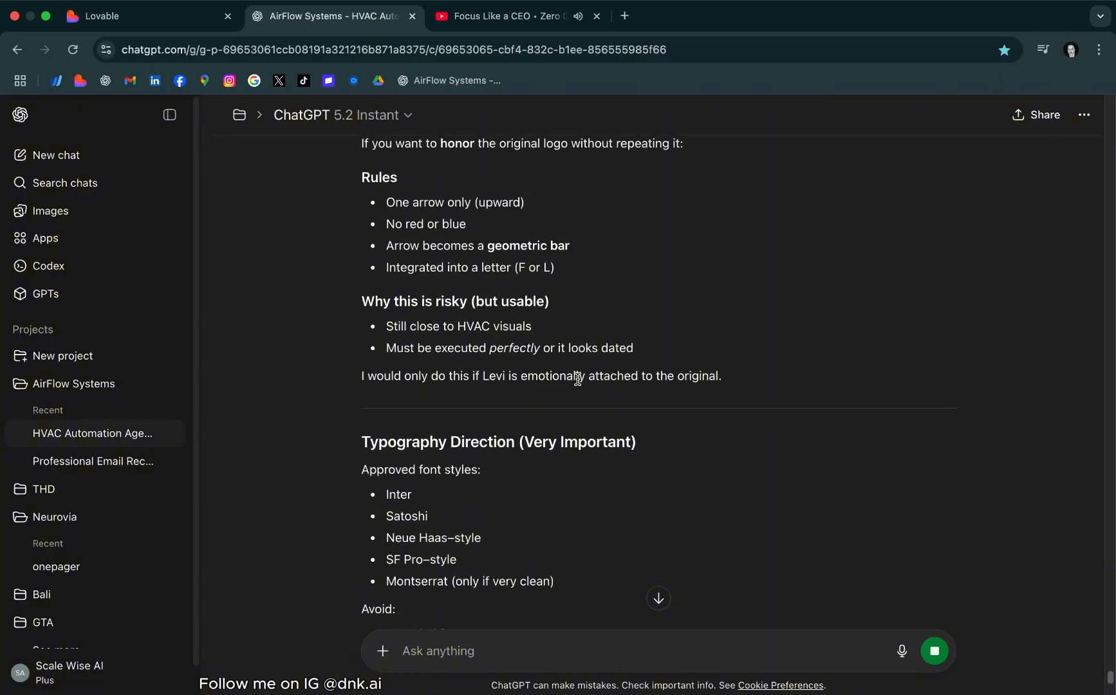
scroll(577, 384, "up", 5)
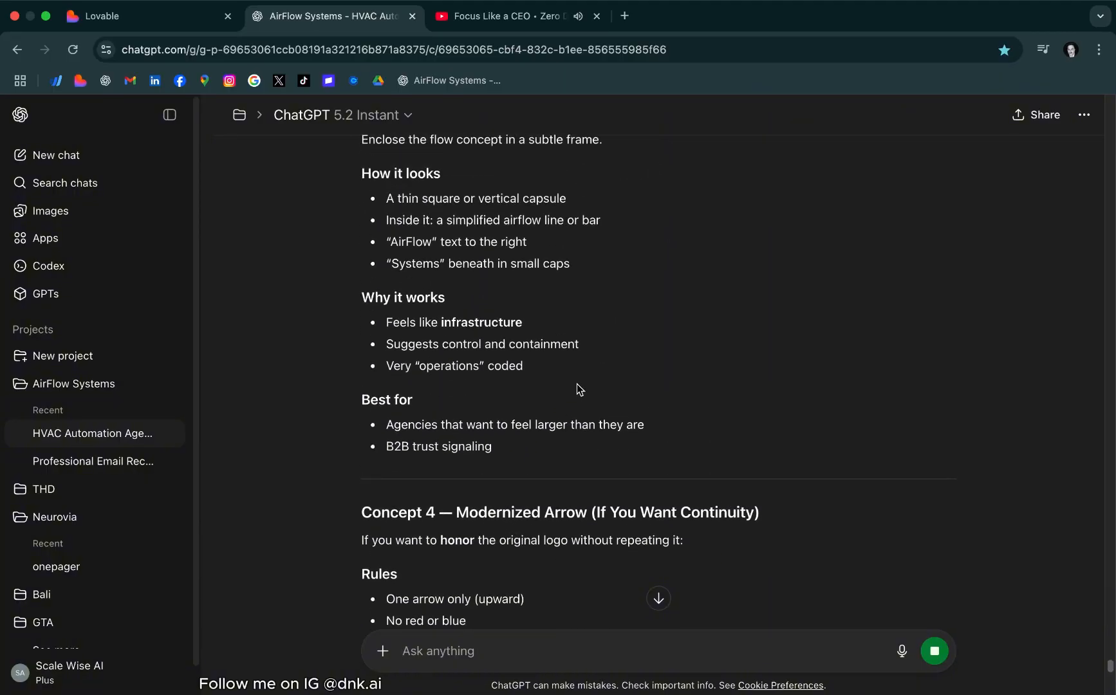
scroll(577, 386, "up", 2)
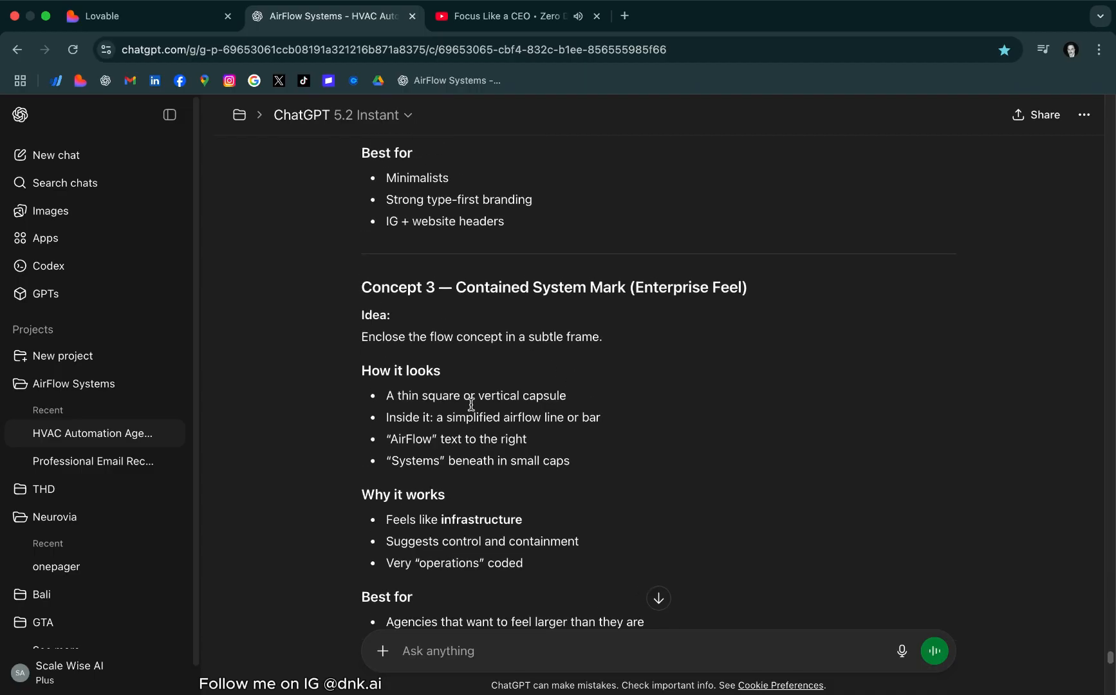
Ask which color to use with concept #3 to make it relevant and serious
left_click_drag(362, 287, 610, 415)
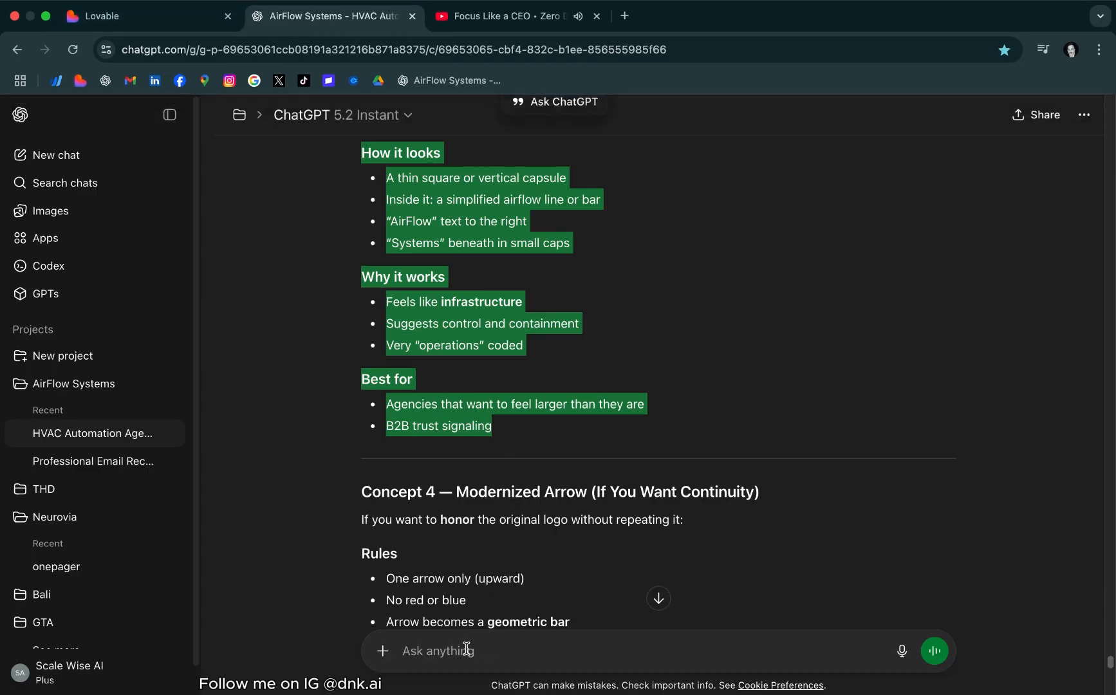
left_click(466, 650)
left_click(390, 647)
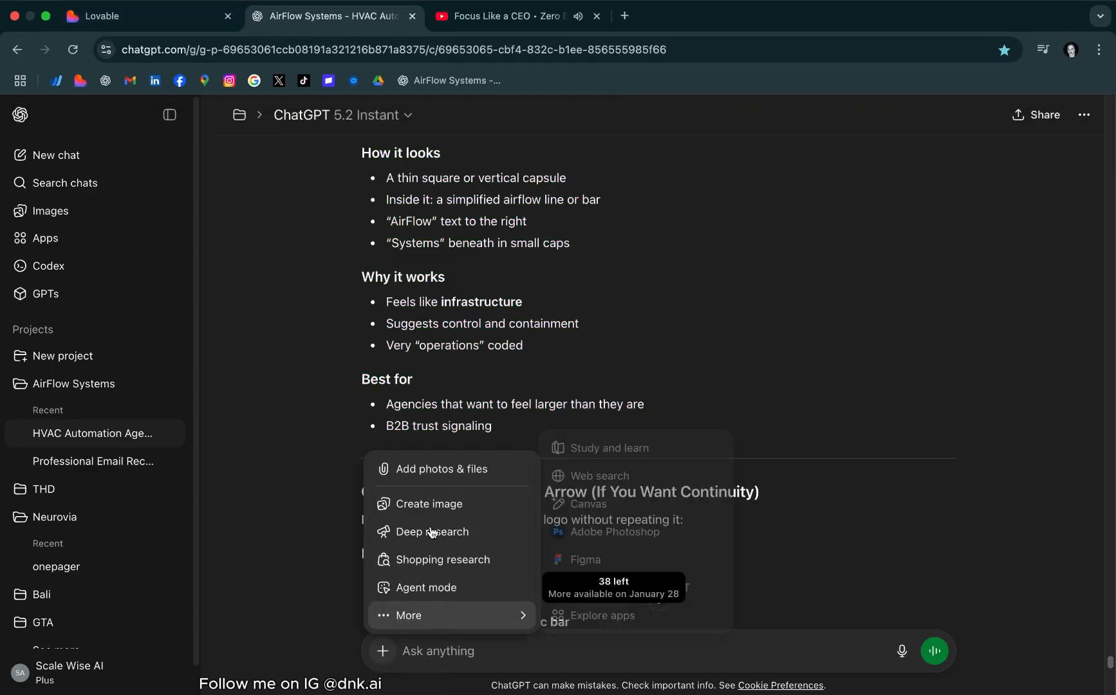
left_click(452, 654)
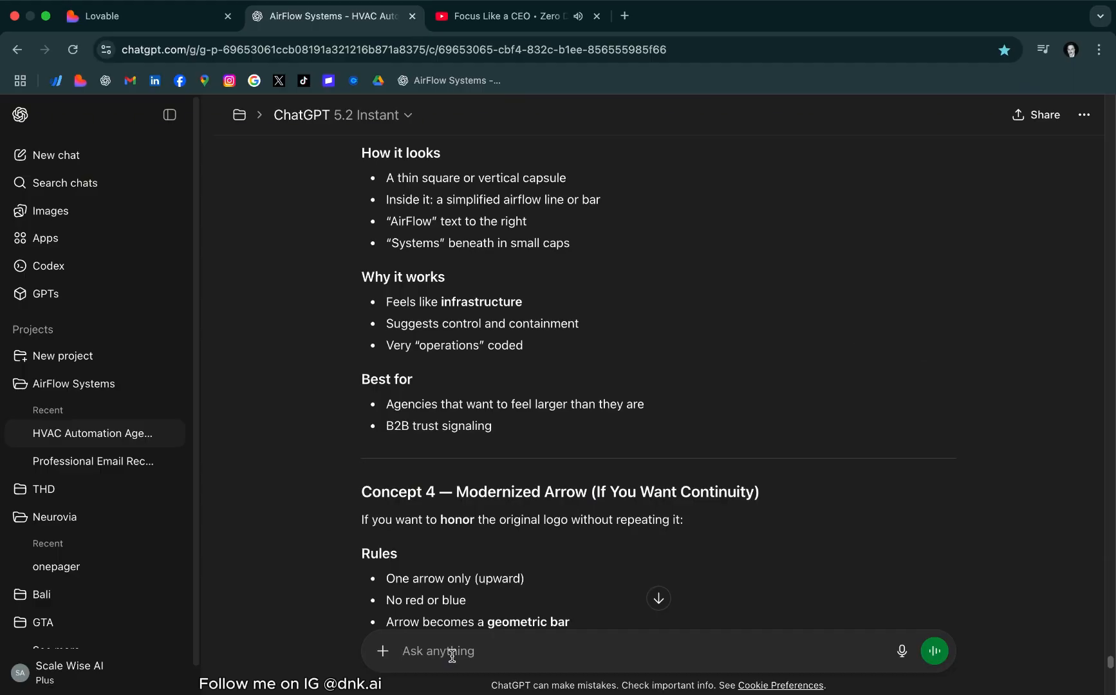
type("What color should i use with the concept #3 to make it revelant and serious.")
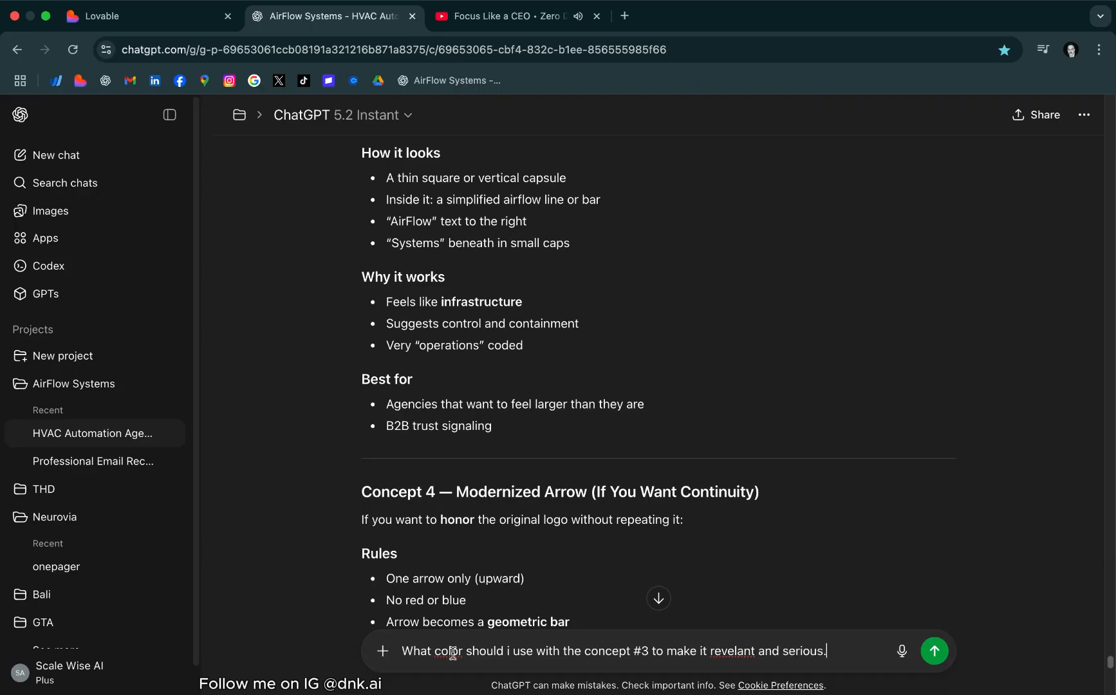
key("Return")
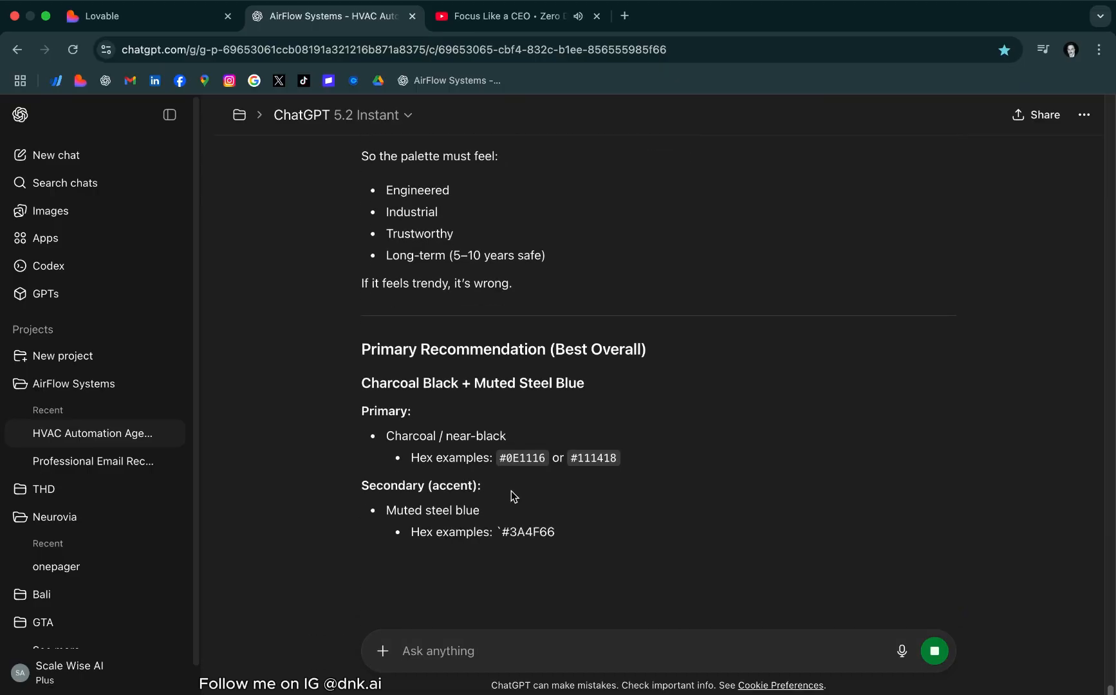
Check the recommended palette and request a final long prompt for generating the high-end final logo based on the discussion
scroll(504, 241, "up", 5)
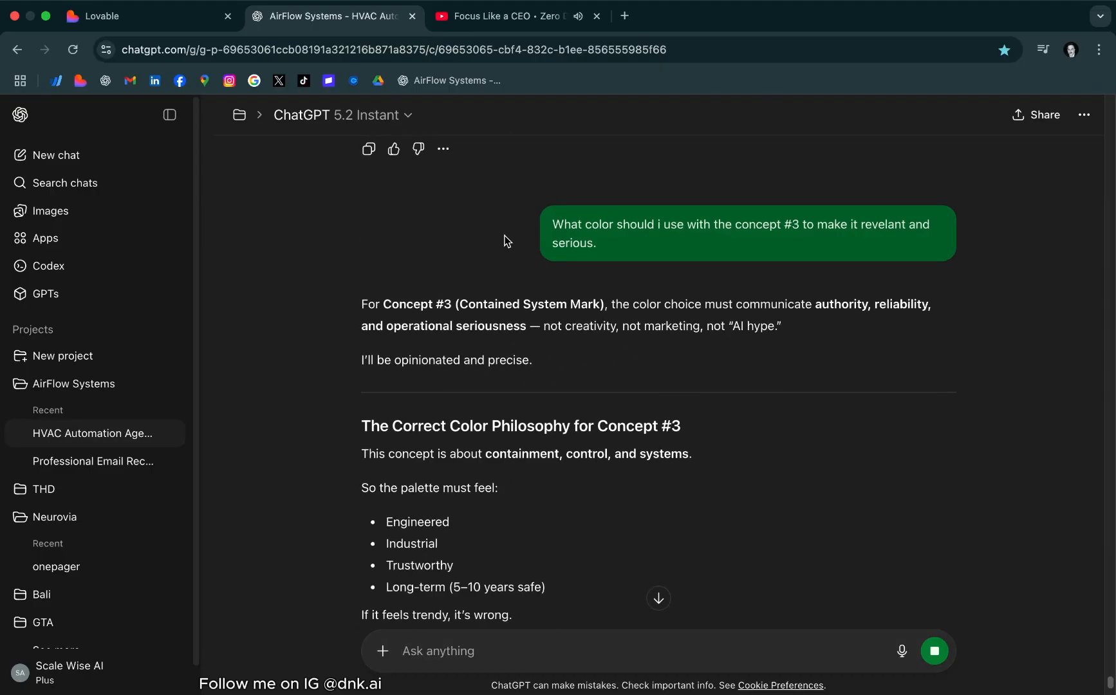
scroll(509, 248, "down", 7)
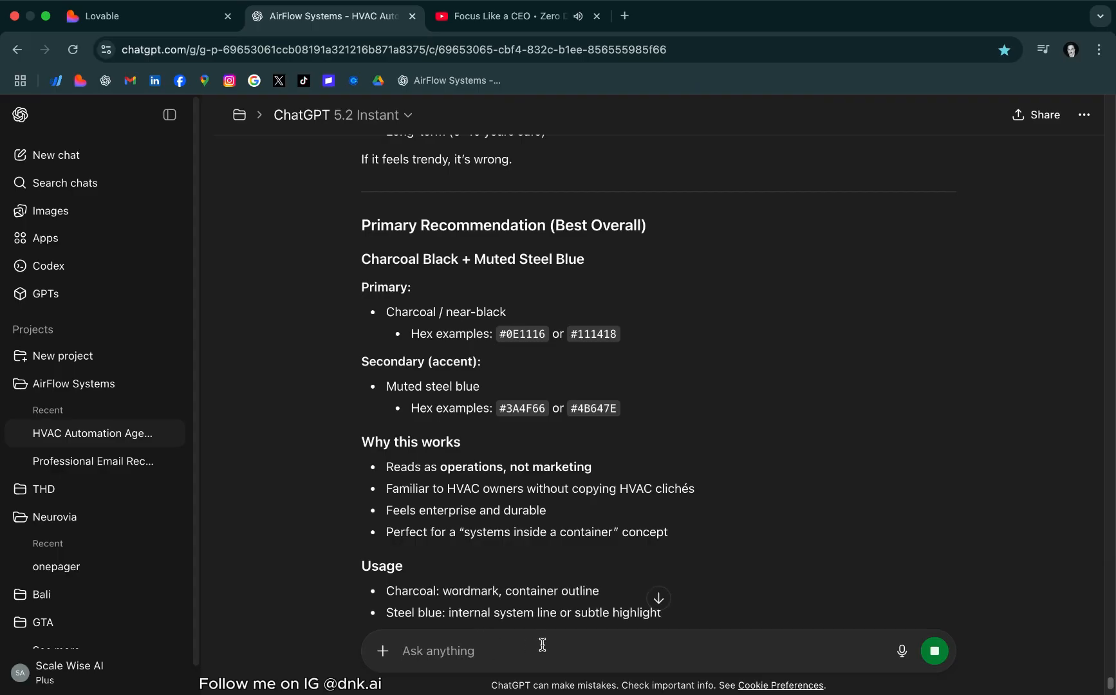
type("make the finaled long prompt to generate the high end ")
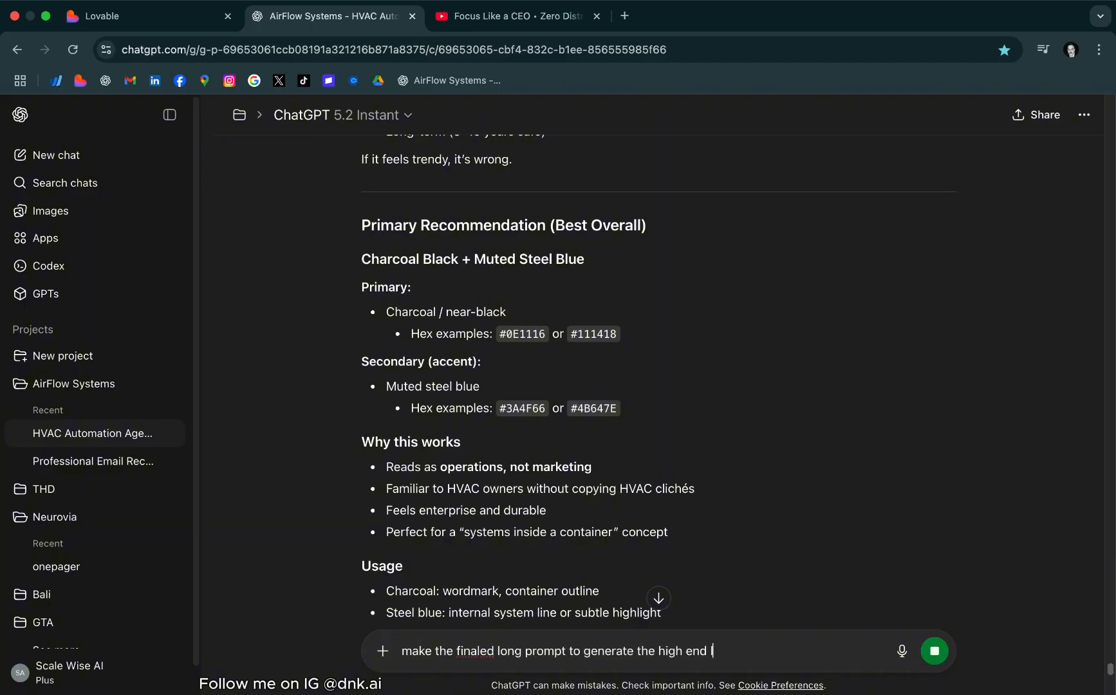
type("final logo based on what we just discussed")
key("Return")
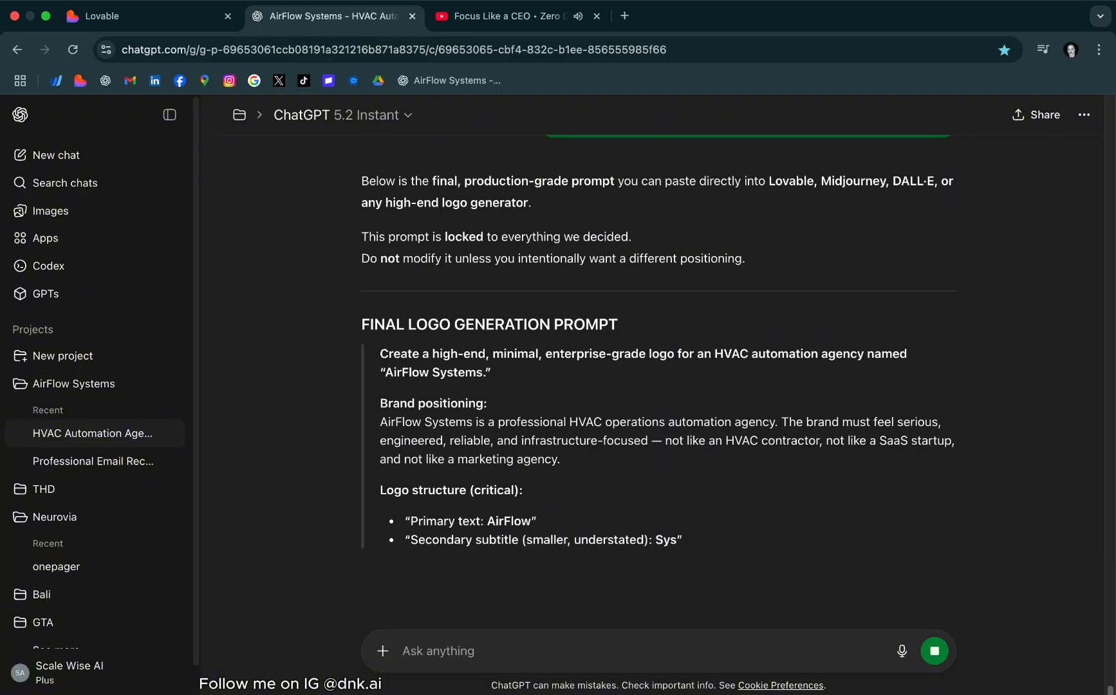
Copy the complete final logo generation prompt from the reply and submit it as an image creation request in the same chat
scroll(466, 392, "down", 3)
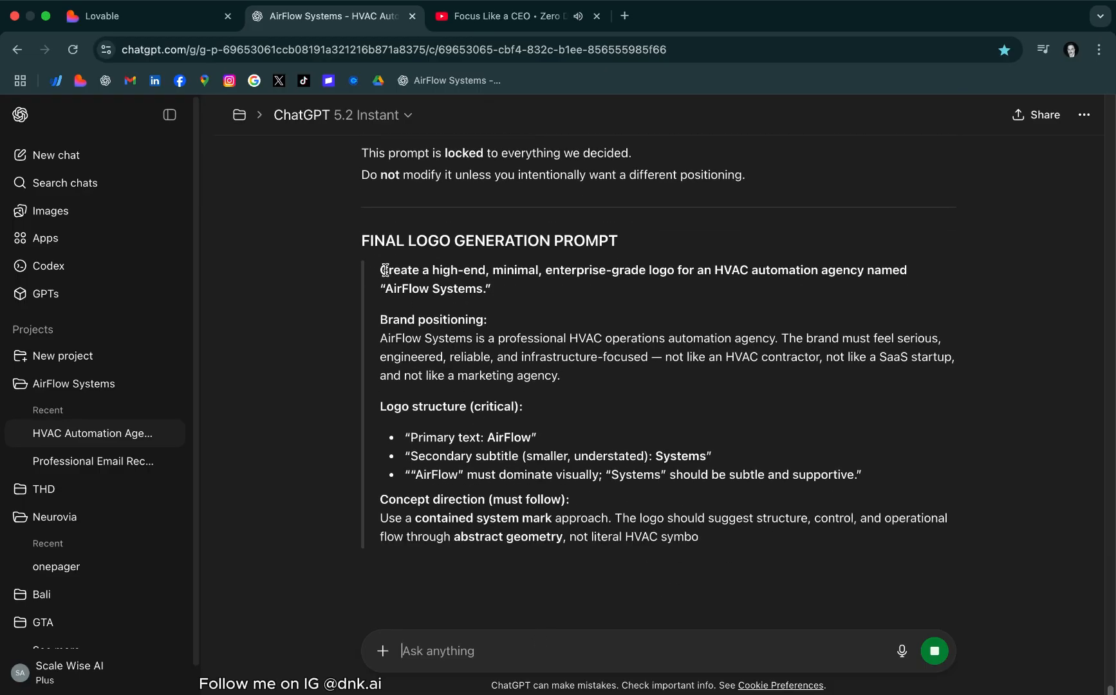
left_click_drag(380, 267, 827, 687)
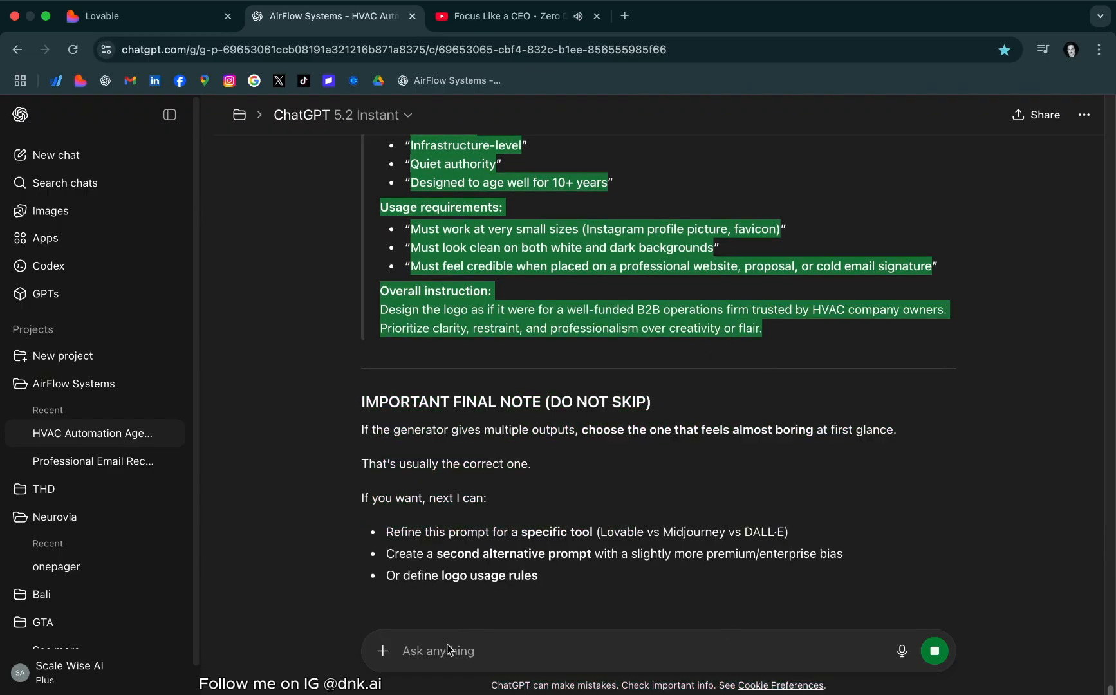
left_click(386, 659)
left_click(383, 651)
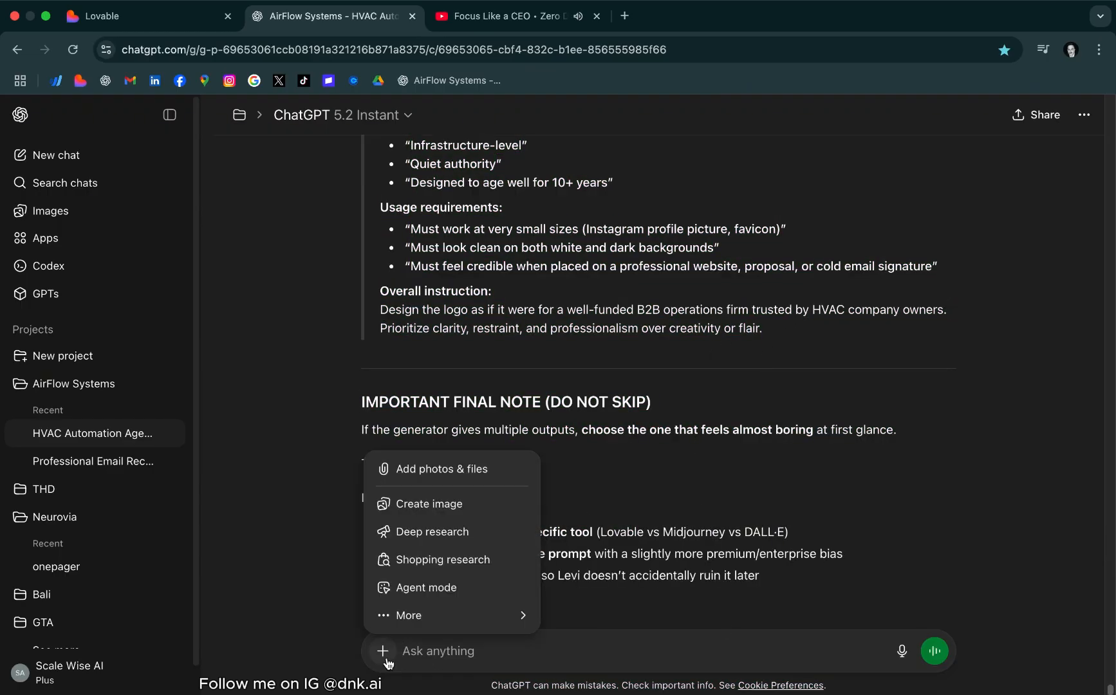
left_click(423, 509)
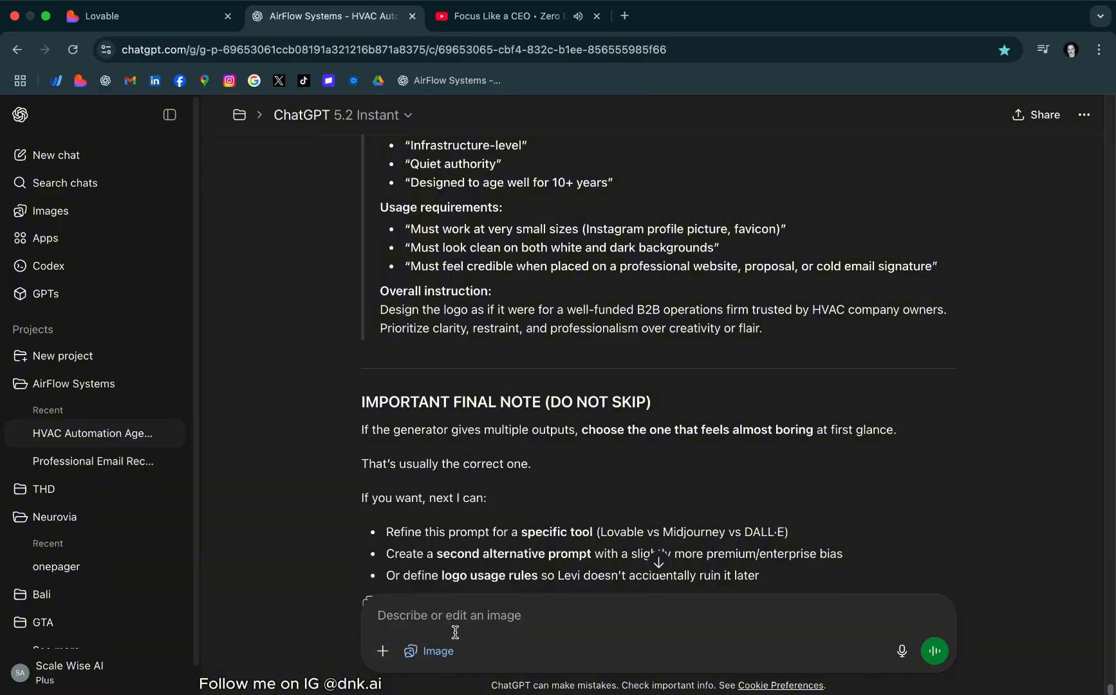
key("super+v")
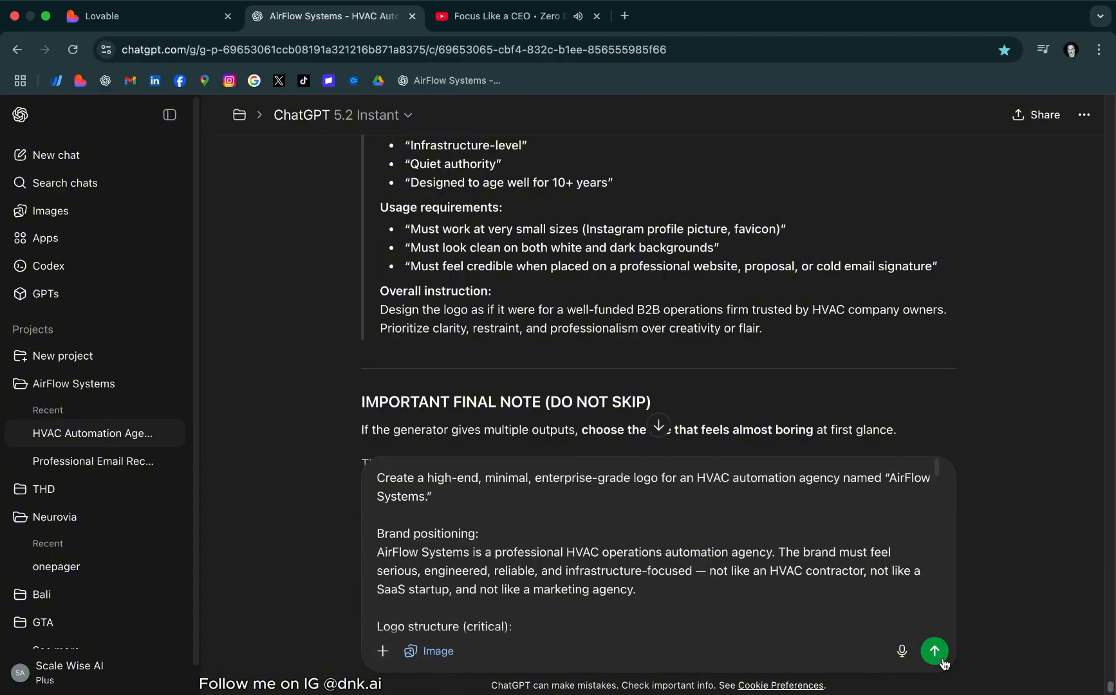
left_click(936, 654)
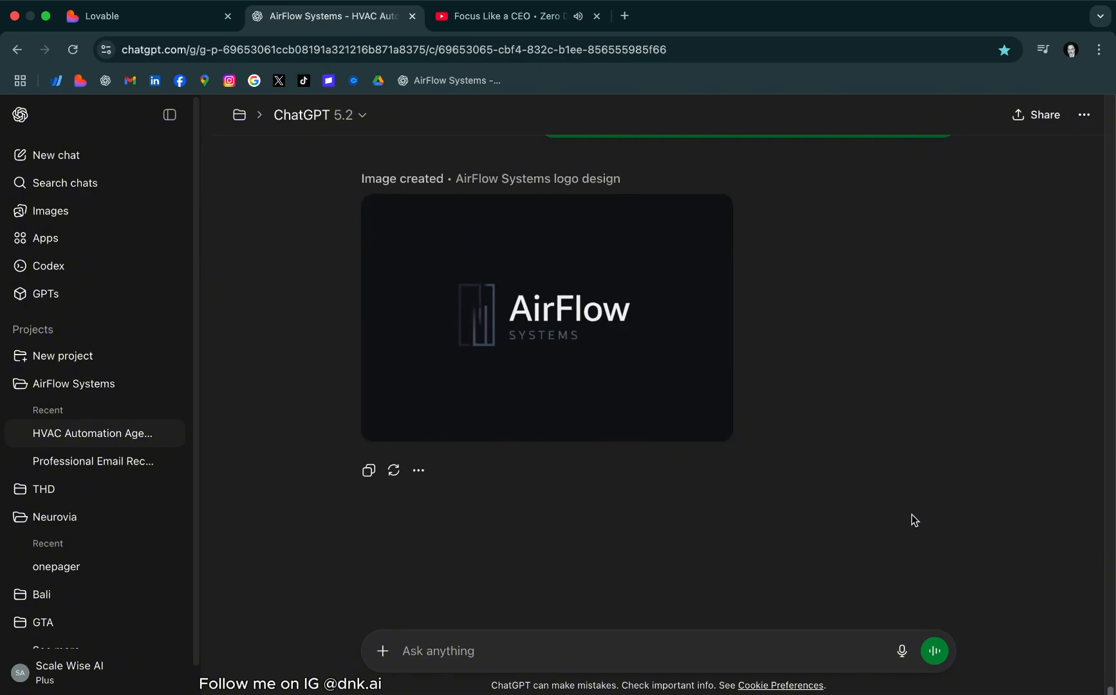
Review the generated AirFlow Systems logo against the submitted prompt and download the logo image
mouse_move(619, 324)
scroll(519, 292, "up", 15)
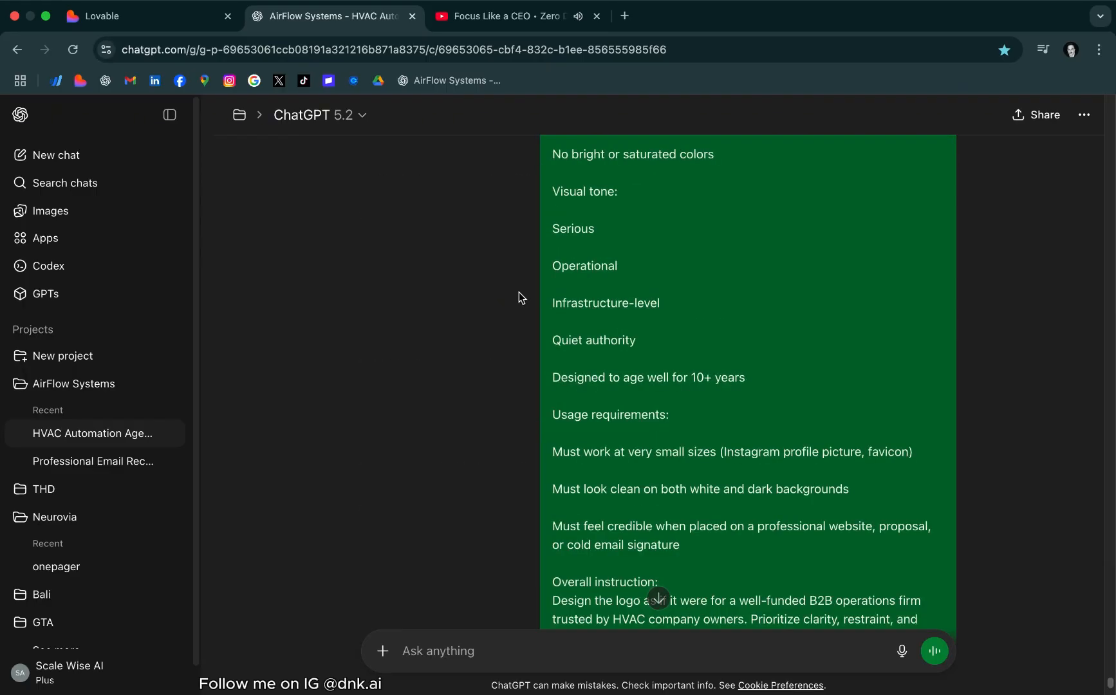
scroll(530, 291, "down", 15)
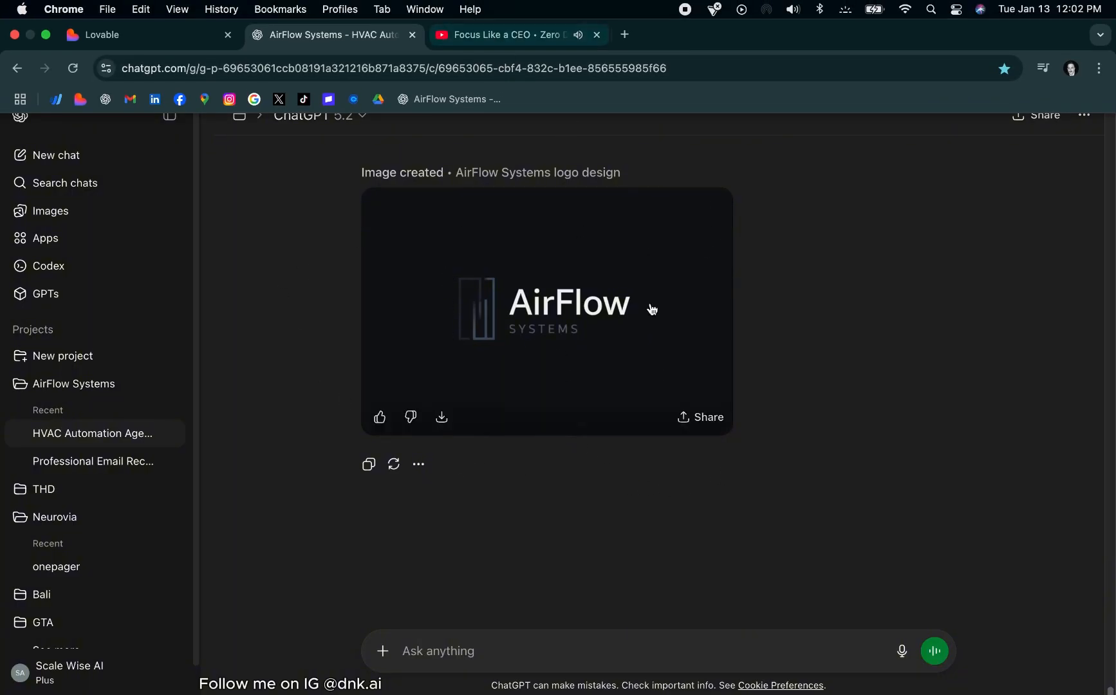
right_click(578, 305)
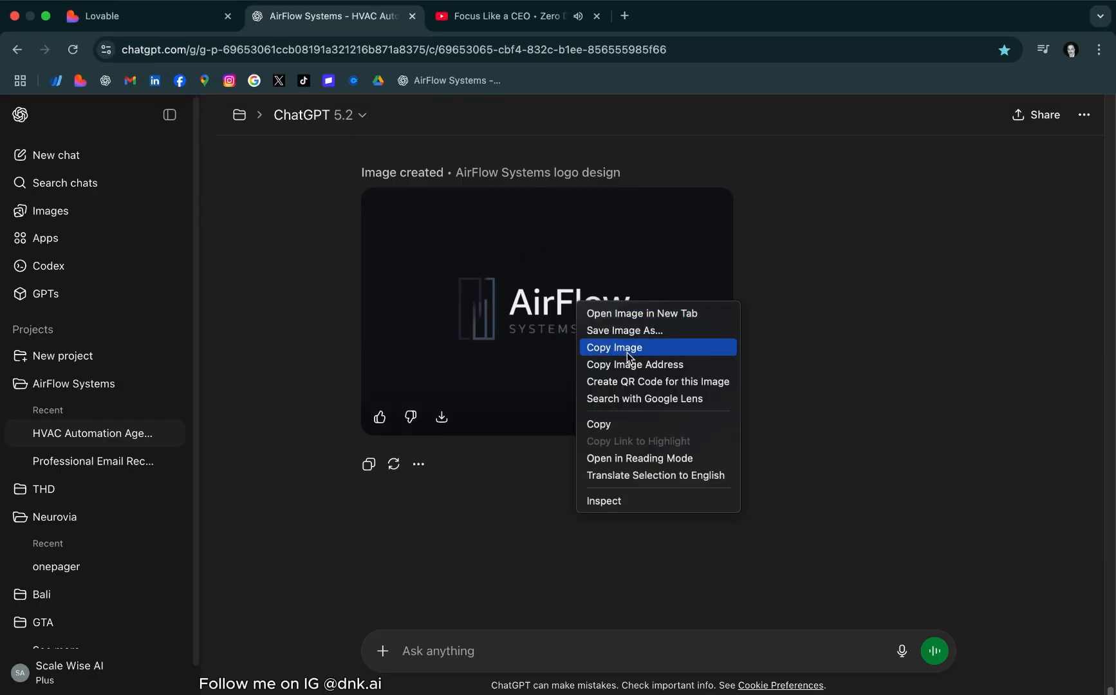
left_click(442, 417)
left_click(442, 417)
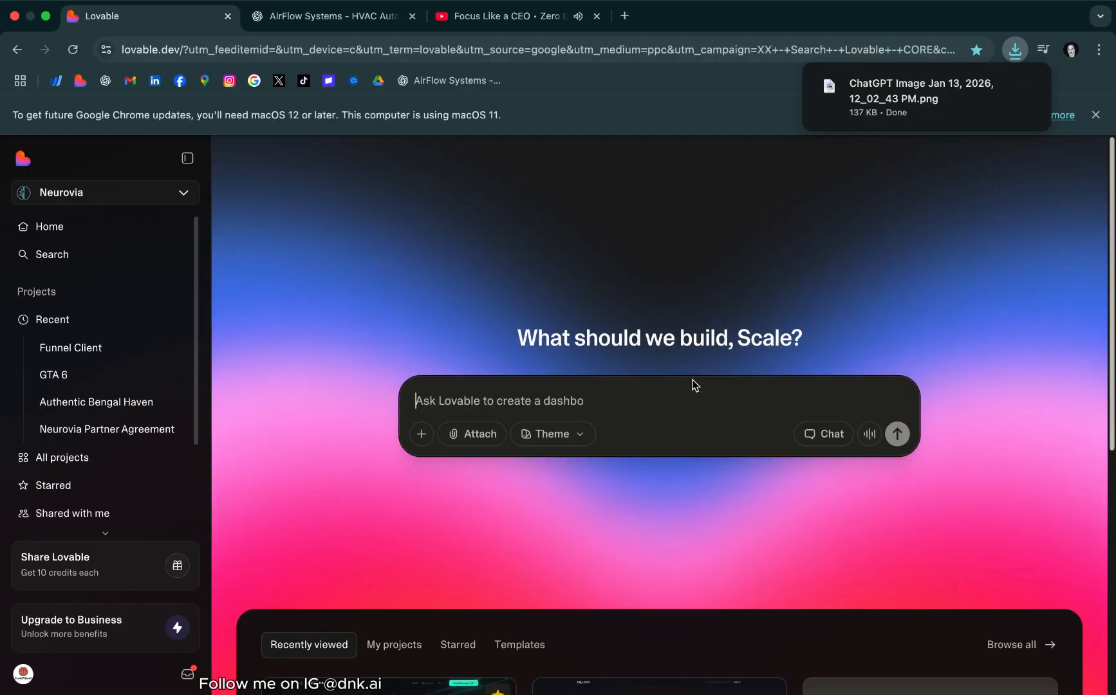
Return to the ChatGPT logo conversation and begin a message reading "I want to create a landing page that highly convertable"
left_click(355, 22)
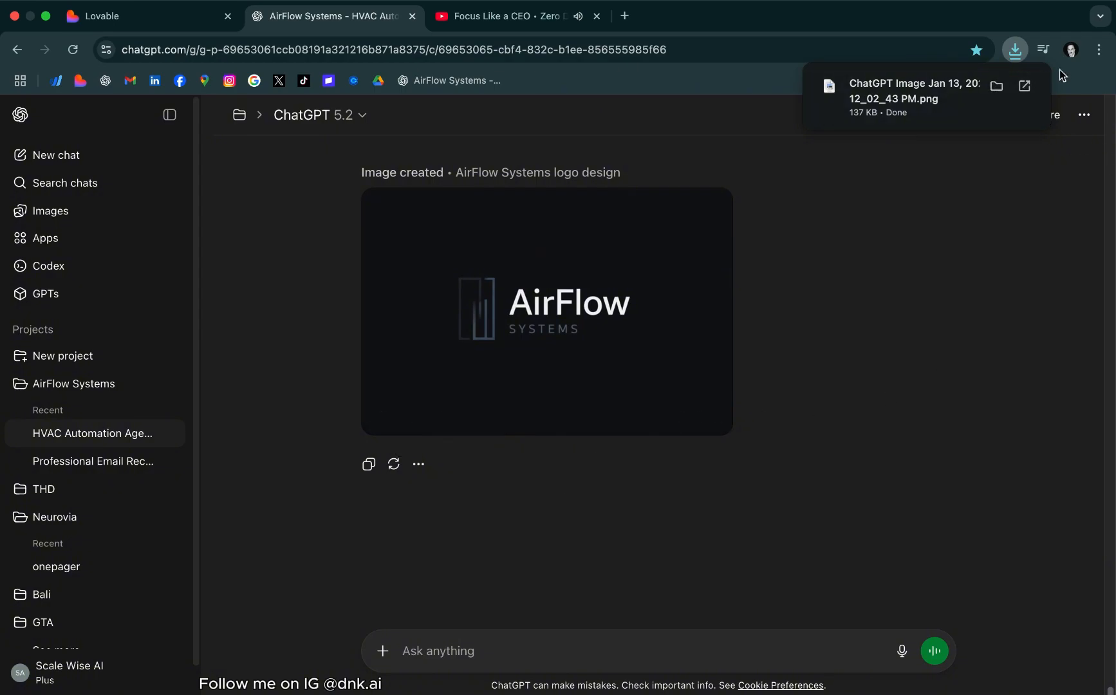
left_click(469, 643)
type("I w")
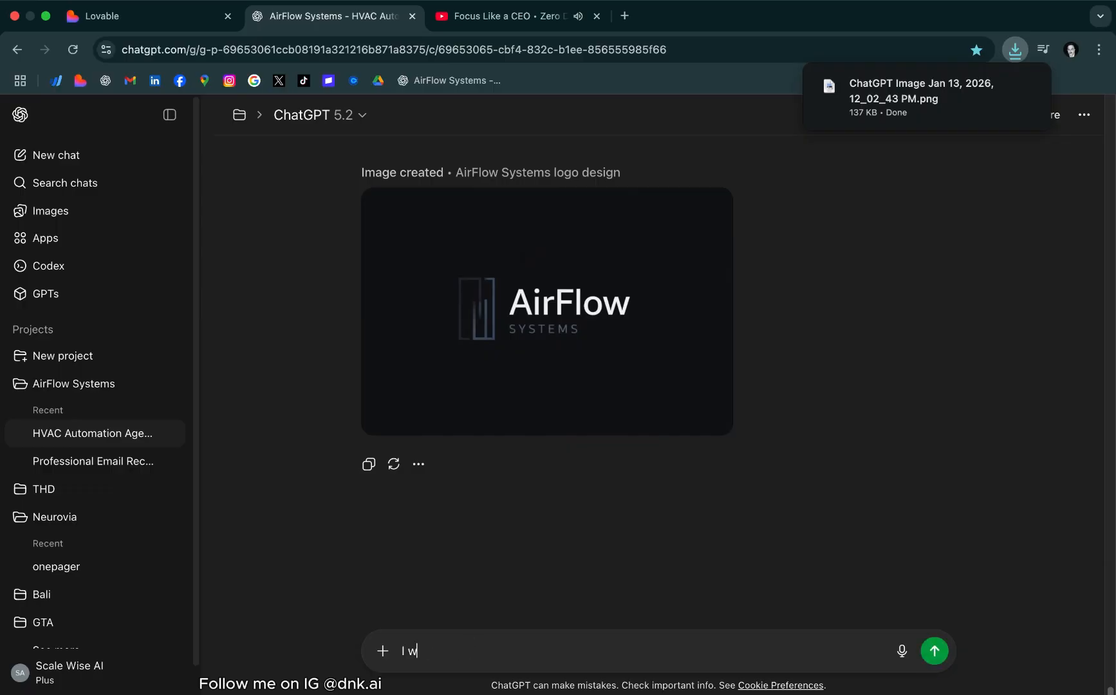
type("ant to create a landing page t")
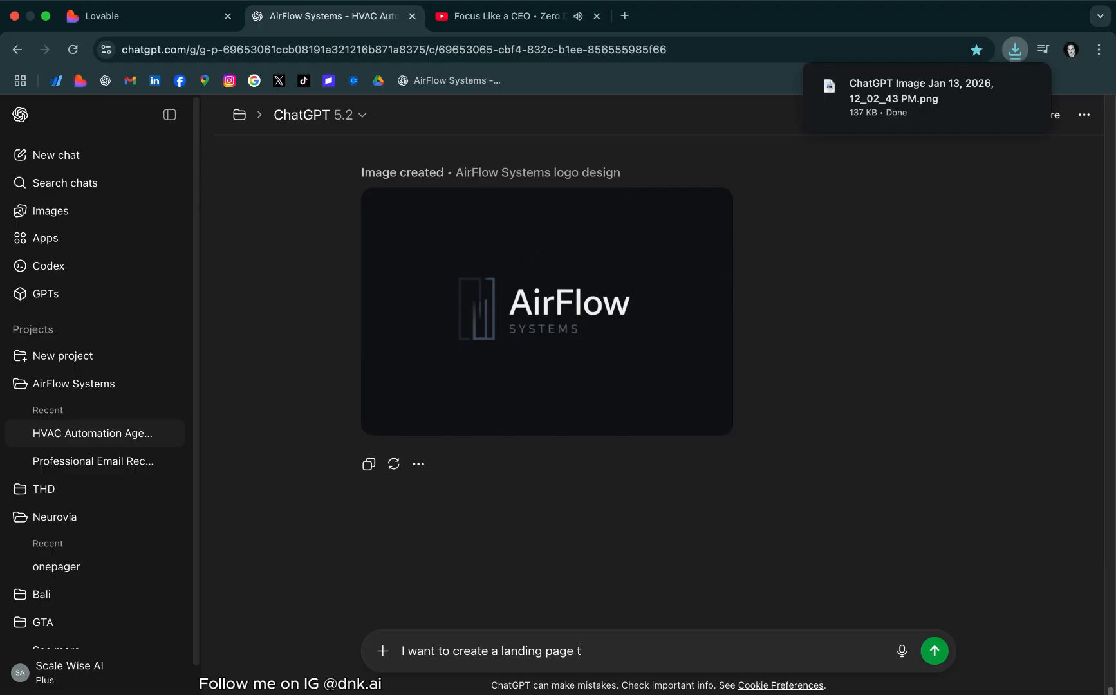
type("hat highly-")
key("BackSpace")
type("convert")
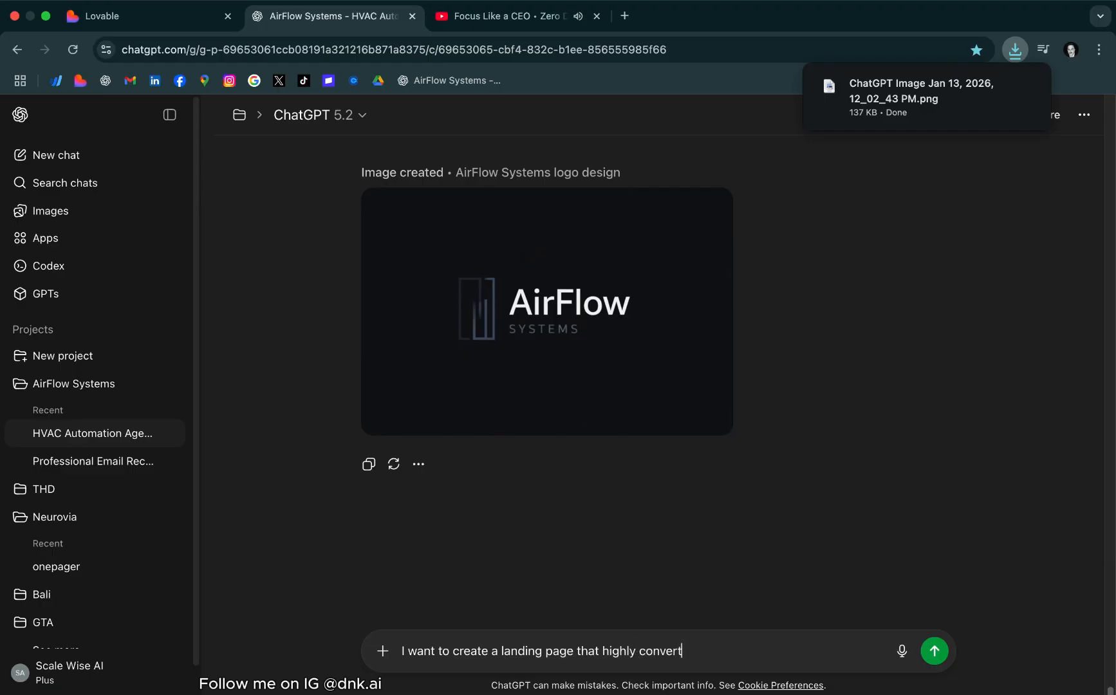
type("able, i want to make it professi")
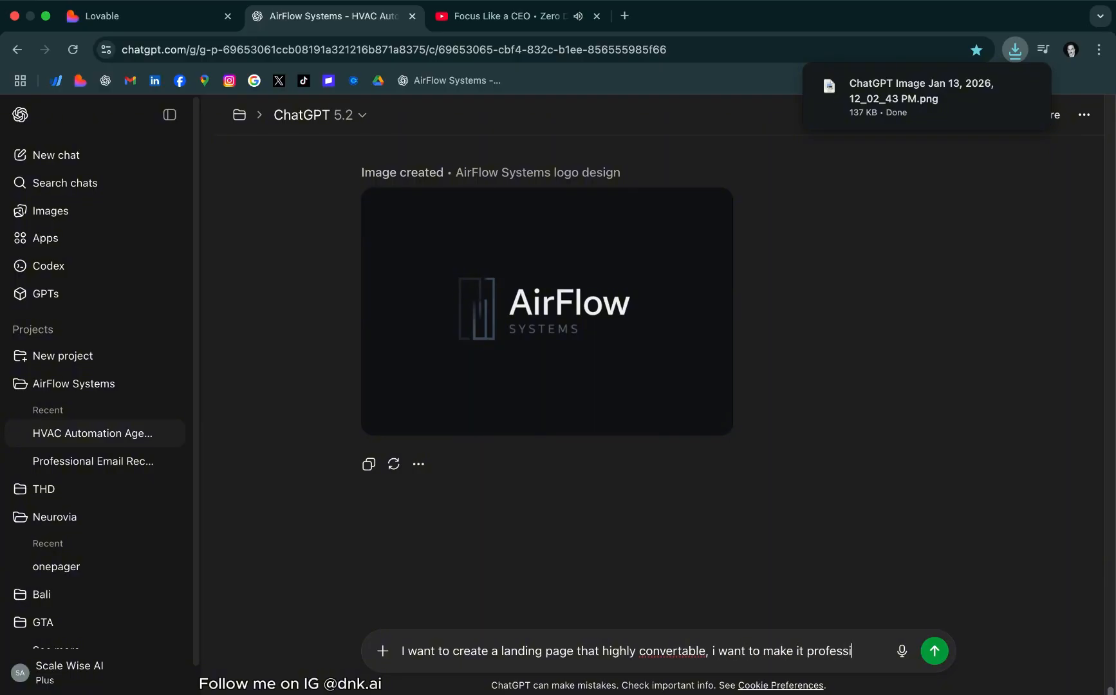
type("onal, minimal")
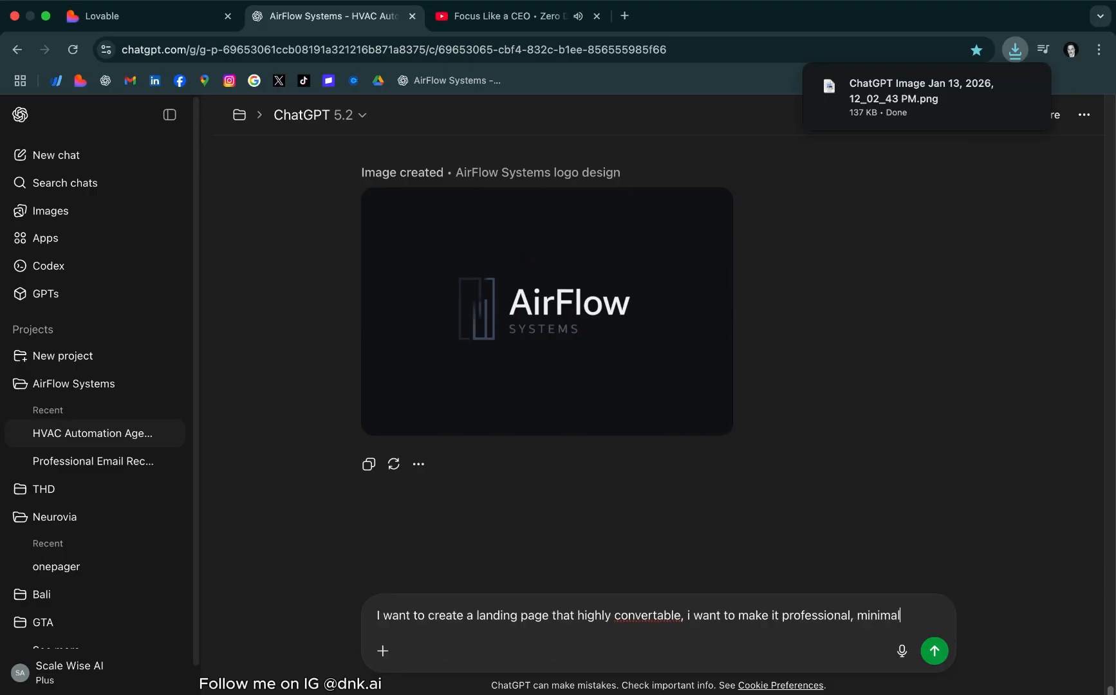
type(" and as my m")
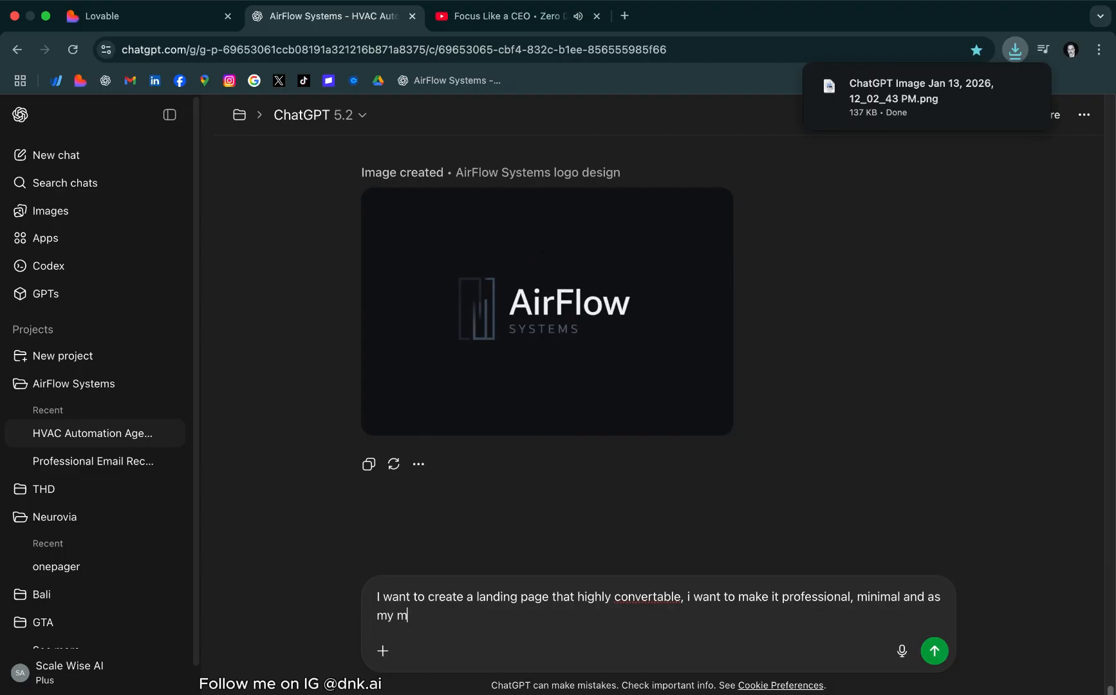
type("ain powerful marketing funne")
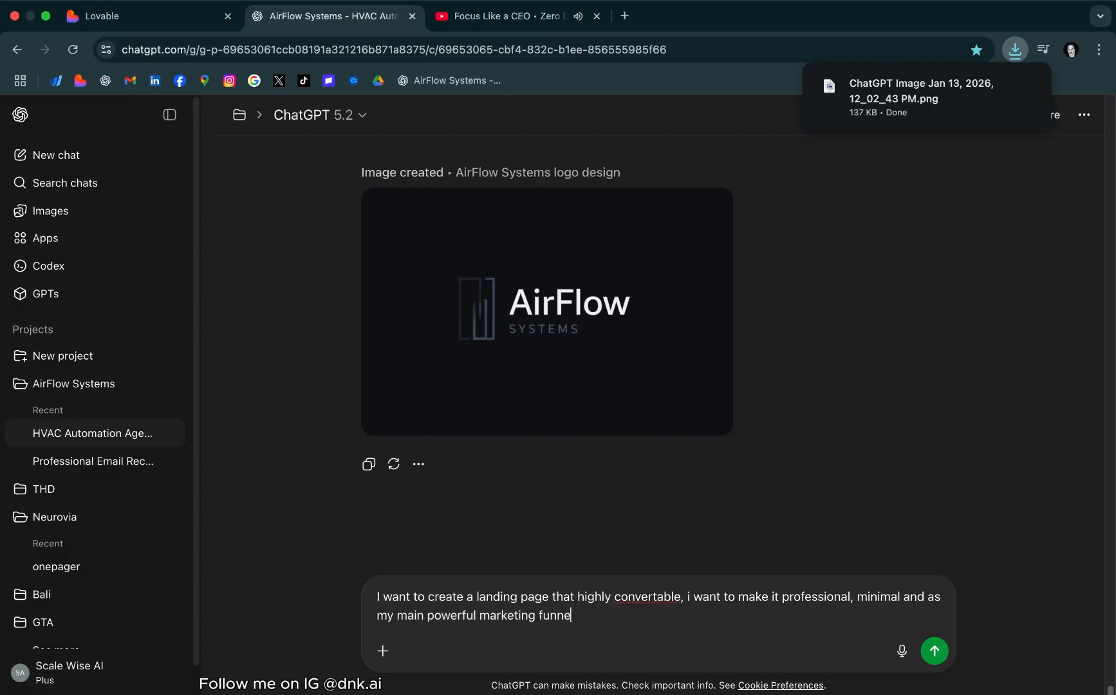
type("l. i want you to create ")
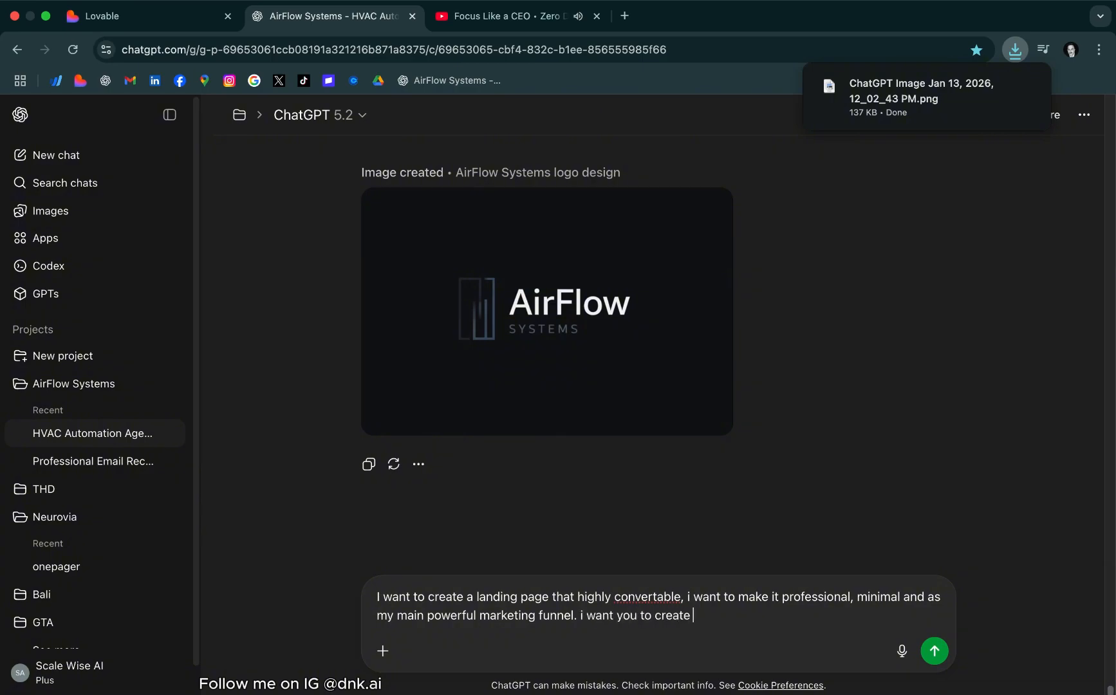
type("a full lovable prompt")
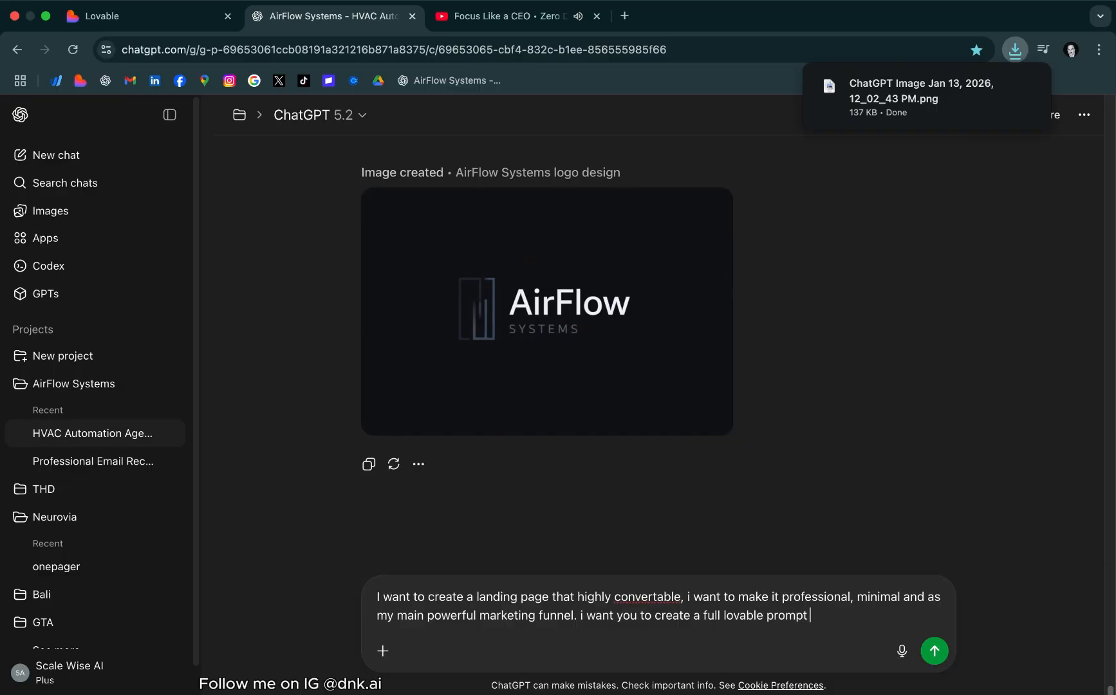
type(" that will create the full landing p")
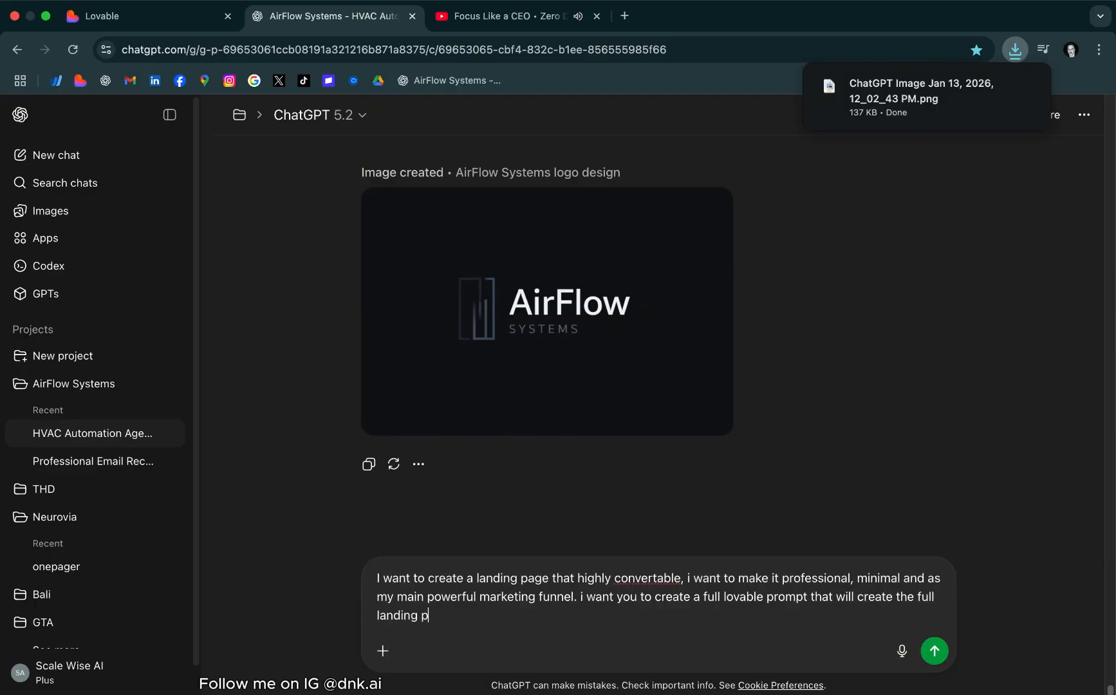
type("age in one prompt ONLY")
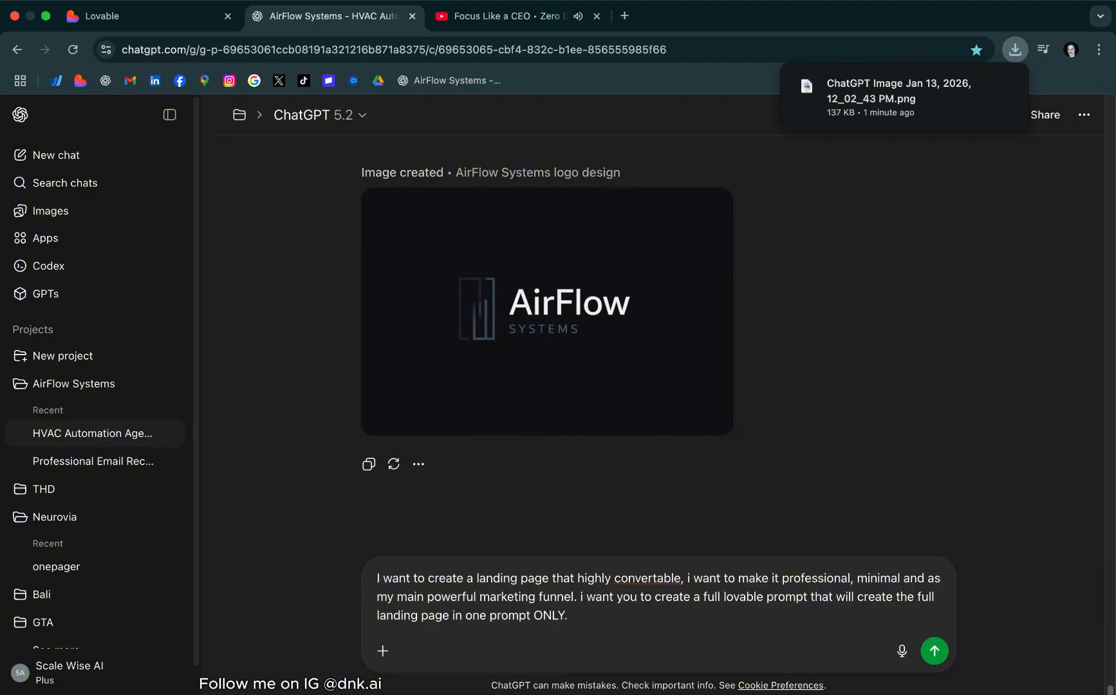
type(". i need you to check the lo")
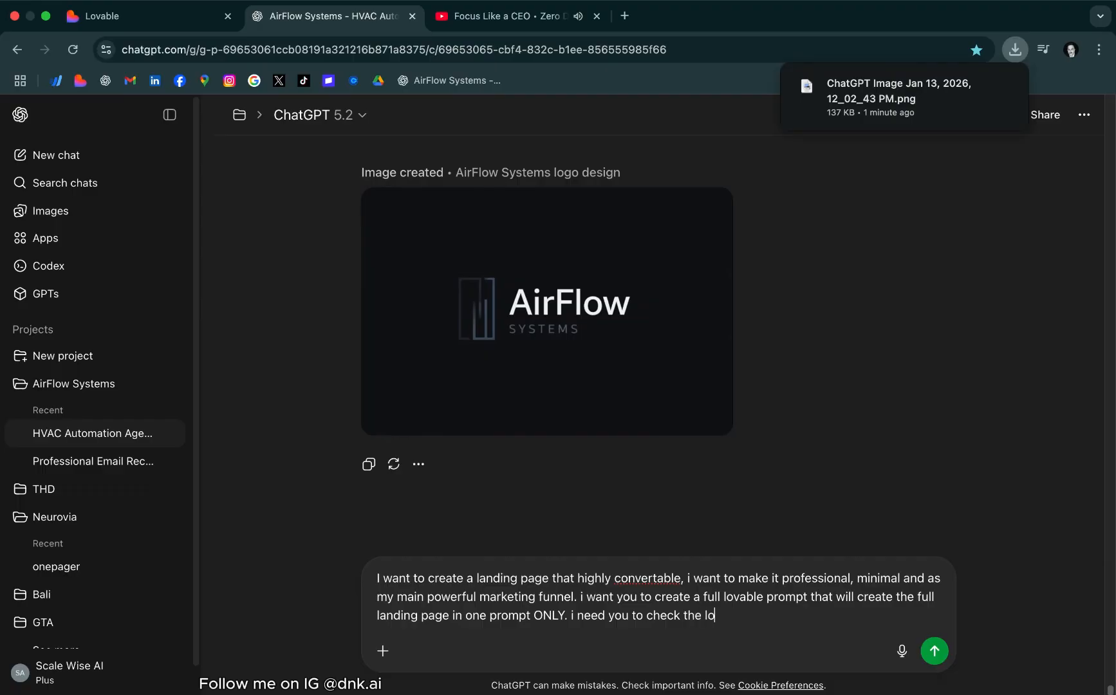
type("go i attached for colors")
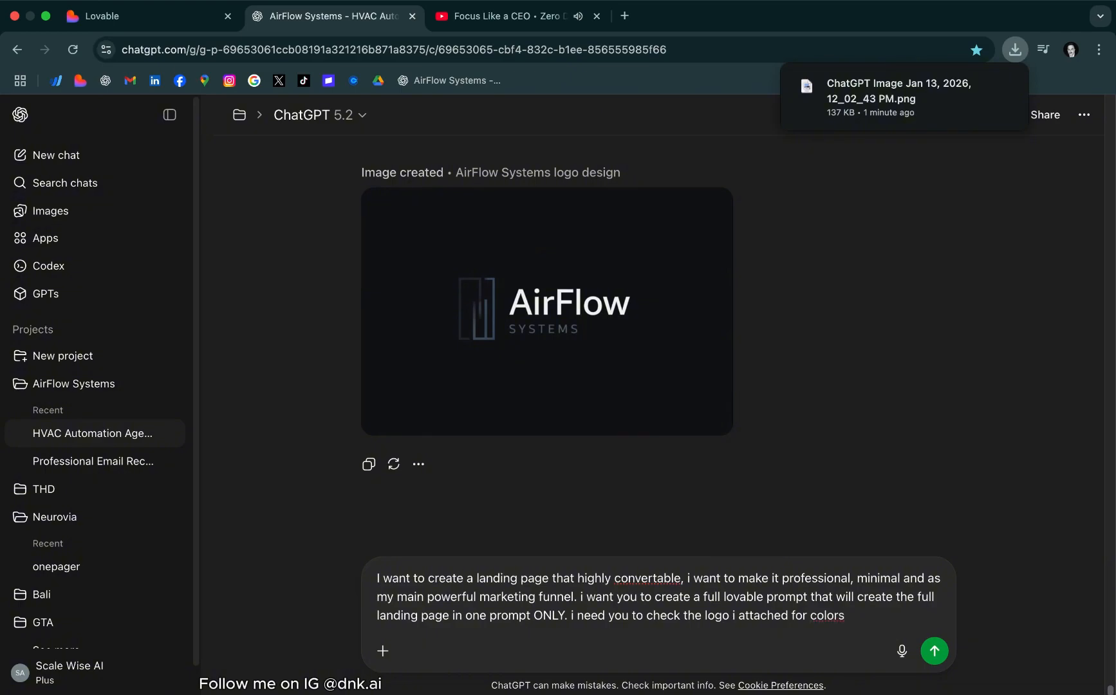
type(" references (color code)")
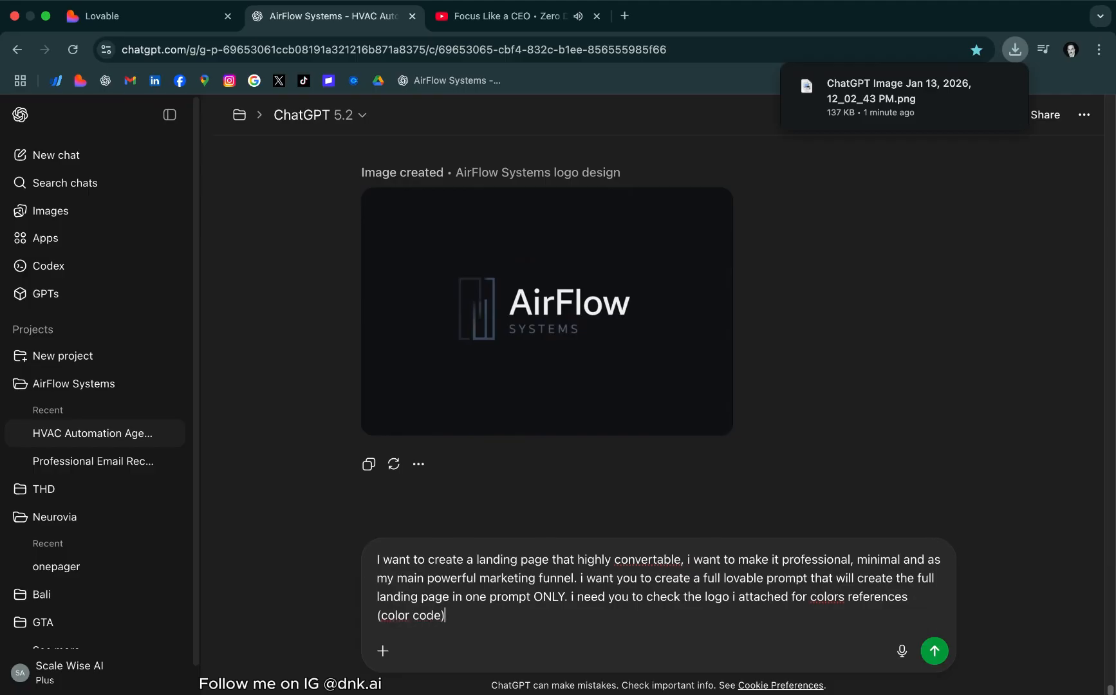
type(".")
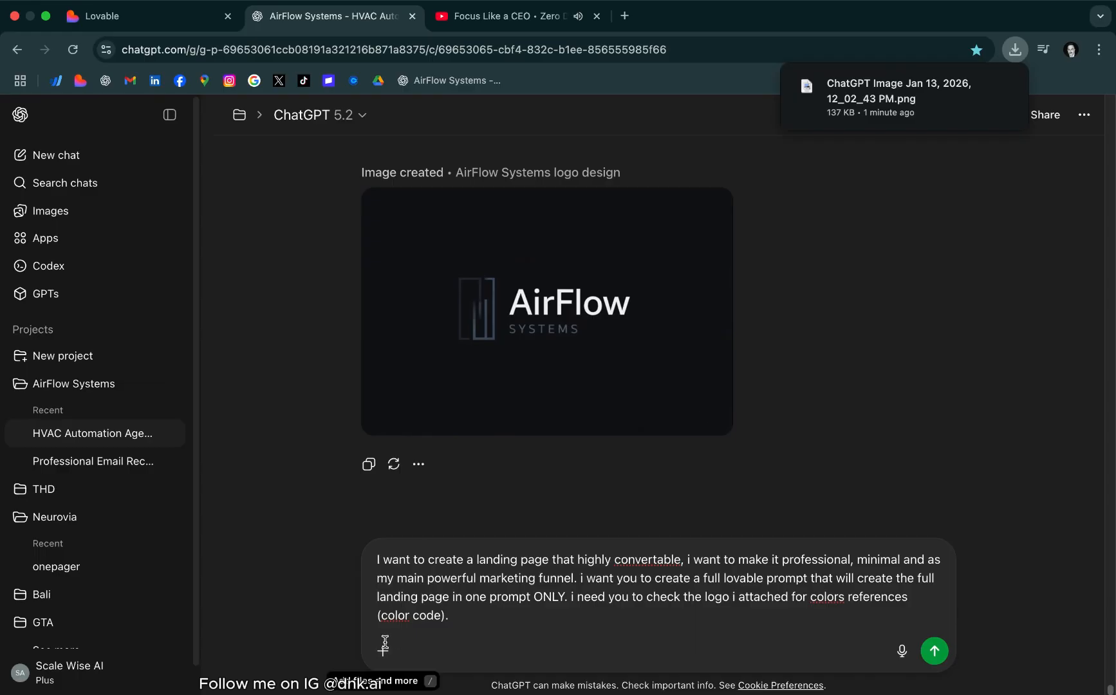
Add "i need you to check the logo i attached for colors references (color code)." and attach the downloaded logo image to the message
left_click_drag(846, 125, 483, 625)
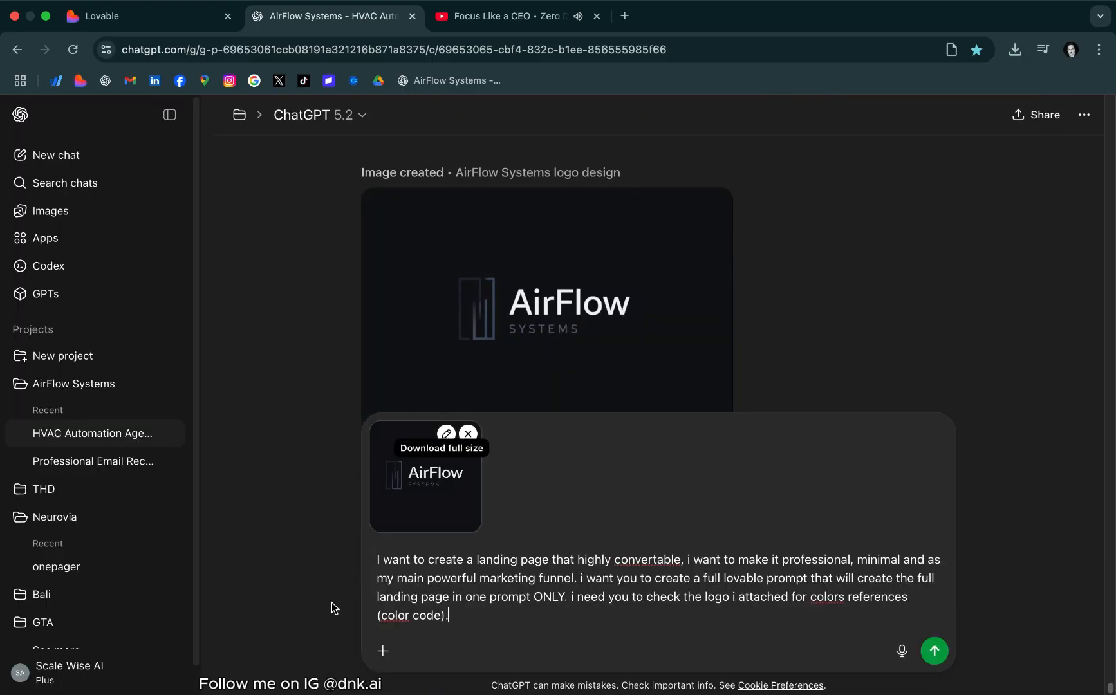
Add the role instruction "act as an 30+ years of experience as a senior dev" to the message
type("c")
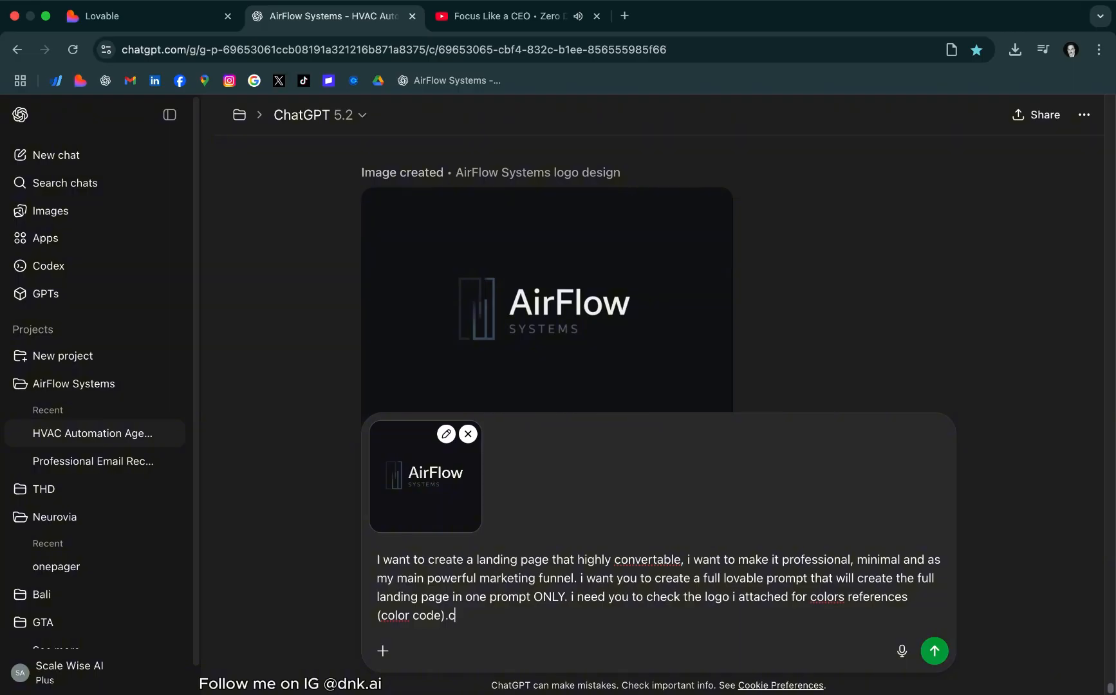
type("act as an")
type(" h")
type("30")
type("+ years ")
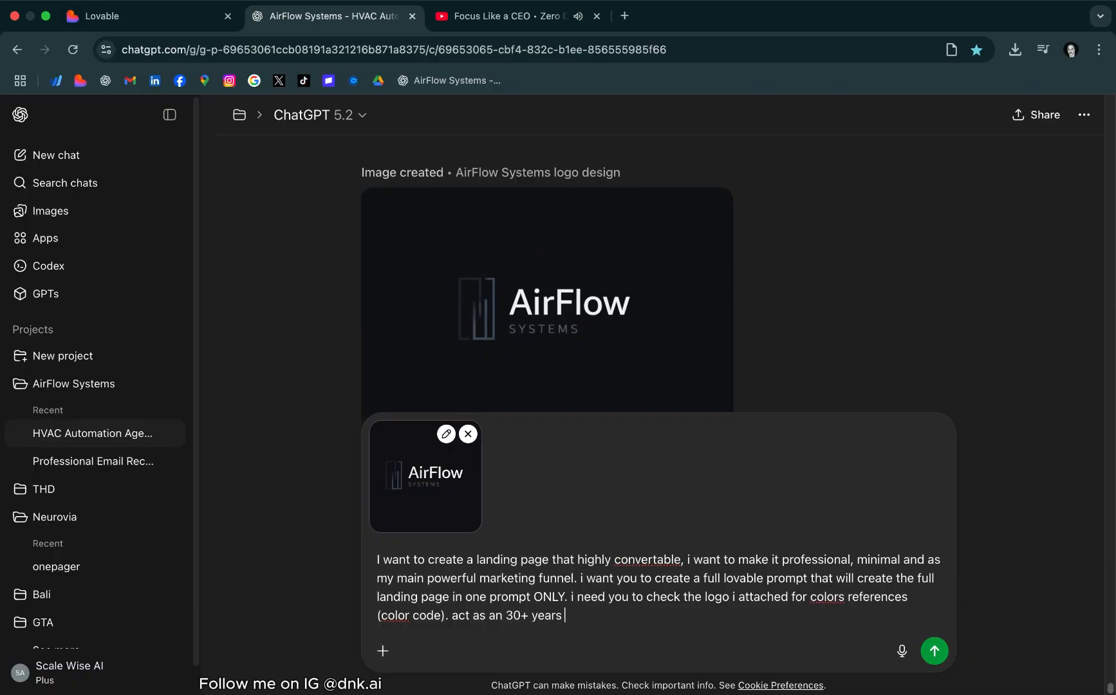
type("of experience as a senior dev")
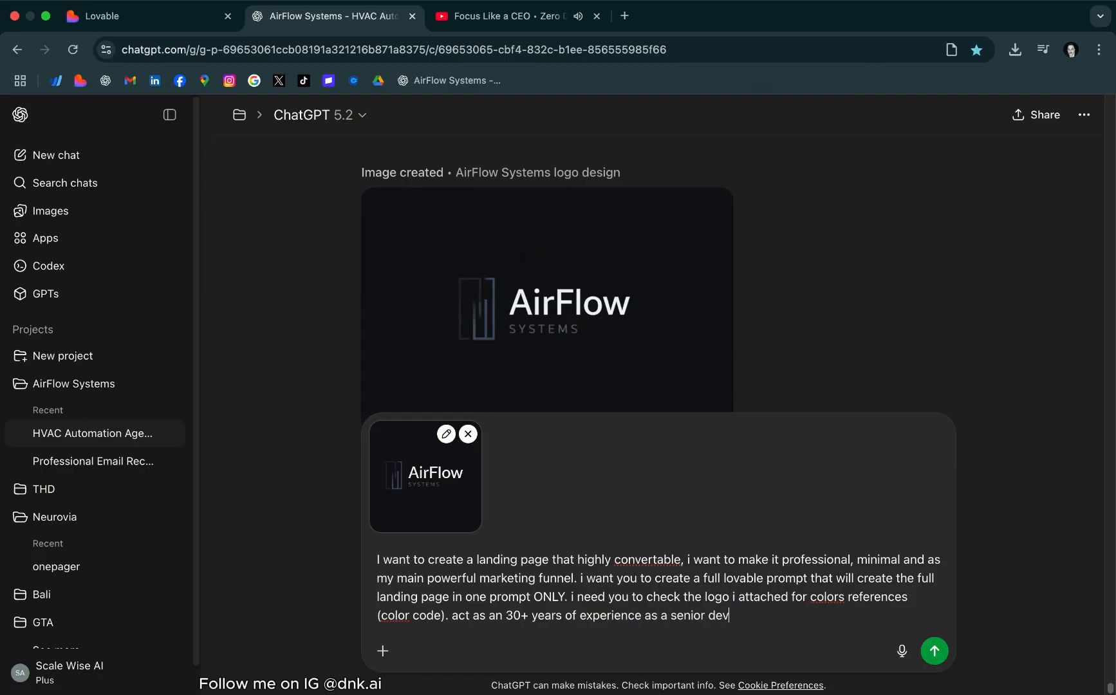
type(". make it the most powerfu")
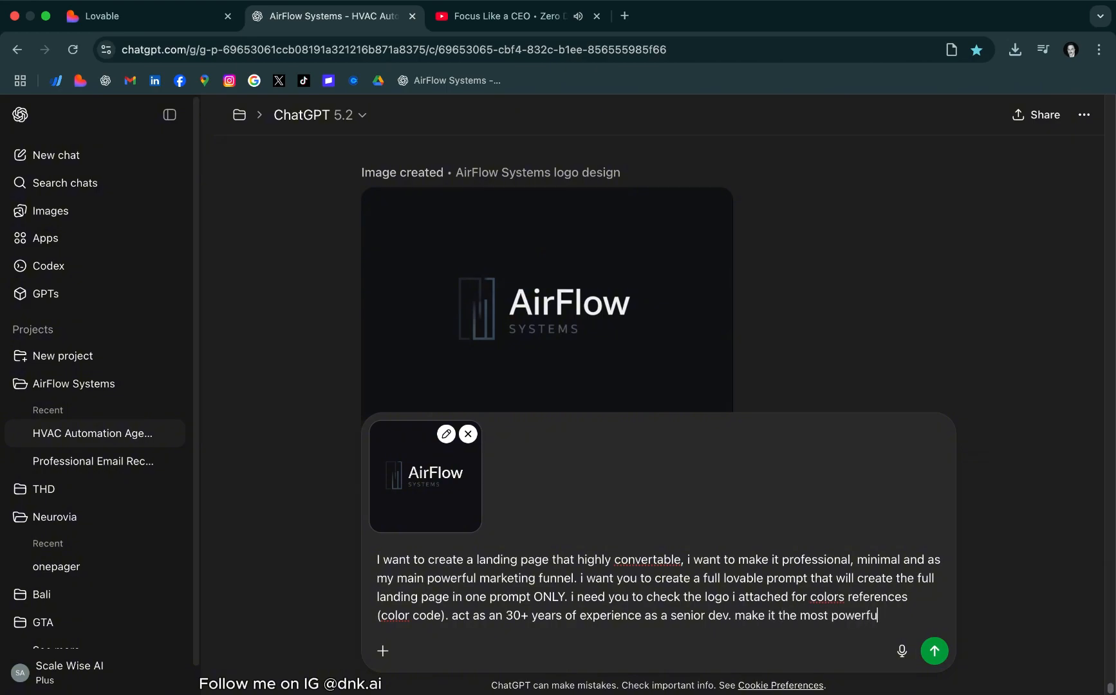
type("l an")
type("d appealing visual")
type("ly you can")
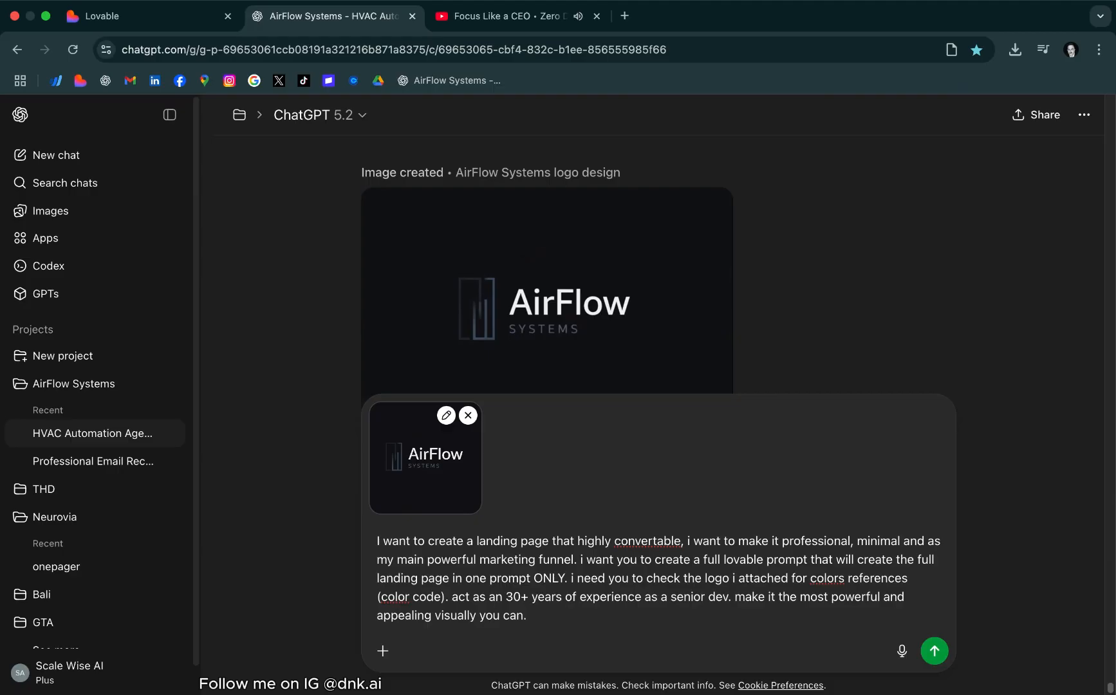
type(".")
Finish the message with "make it the most powerful and appealing visually you can." and send it with the attached logo
key("Return")
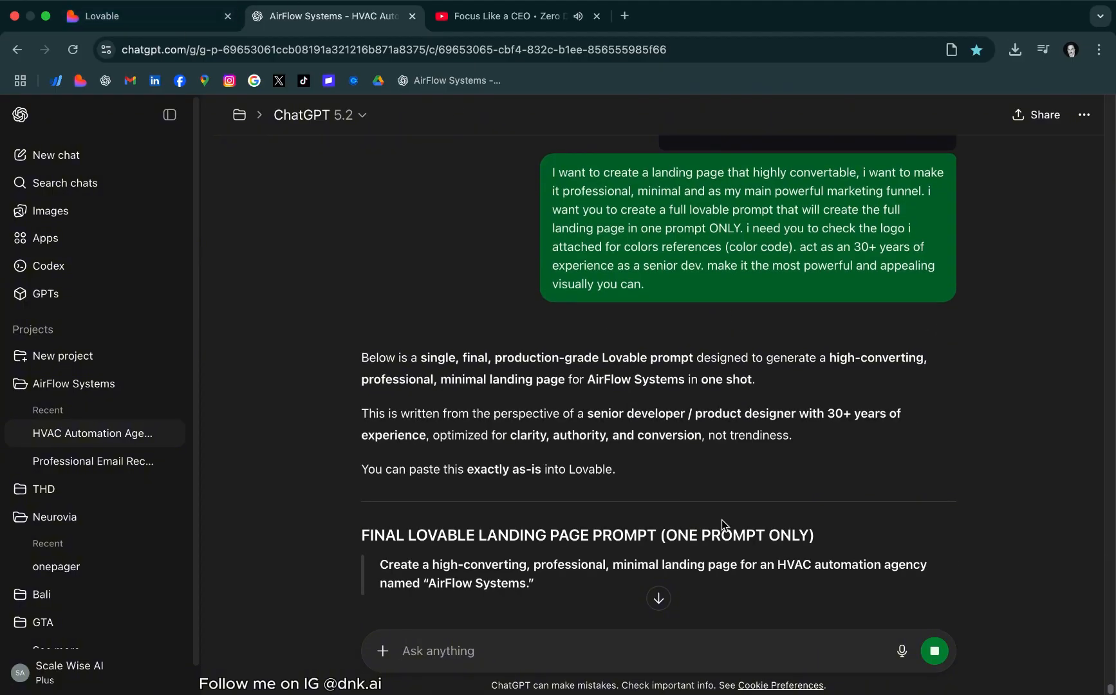
Copy the generated landing page prompt from its opening line through the Final Instruction paragraph and paste it into Lovable's new project prompt
scroll(721, 511, "down", 3)
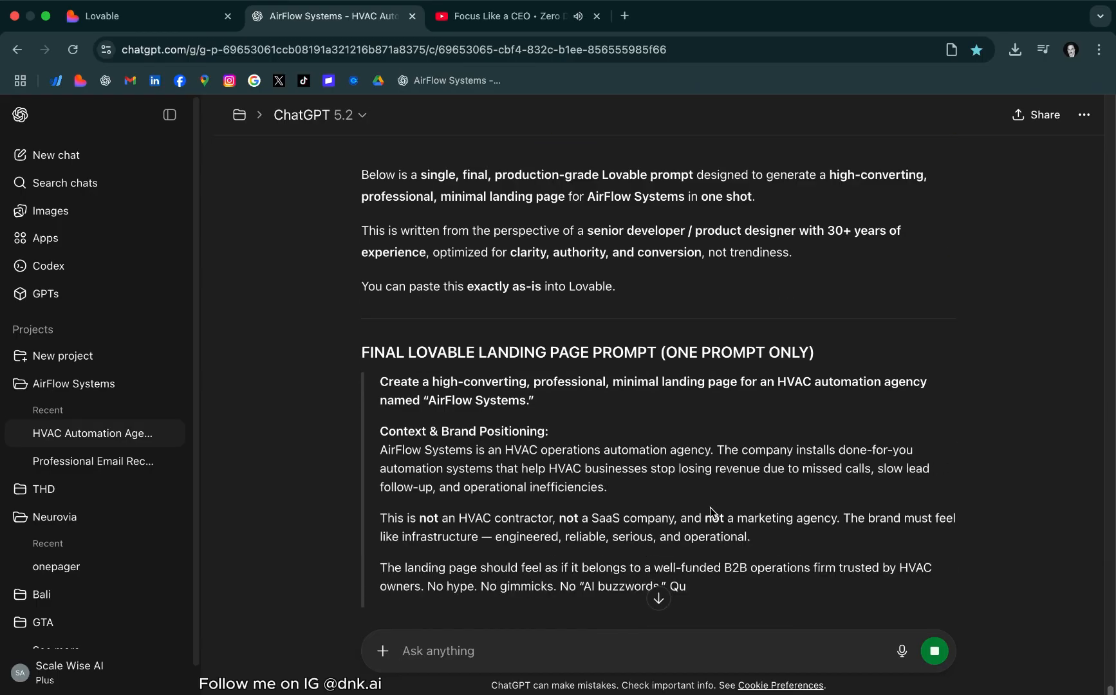
left_click_drag(380, 381, 570, 687)
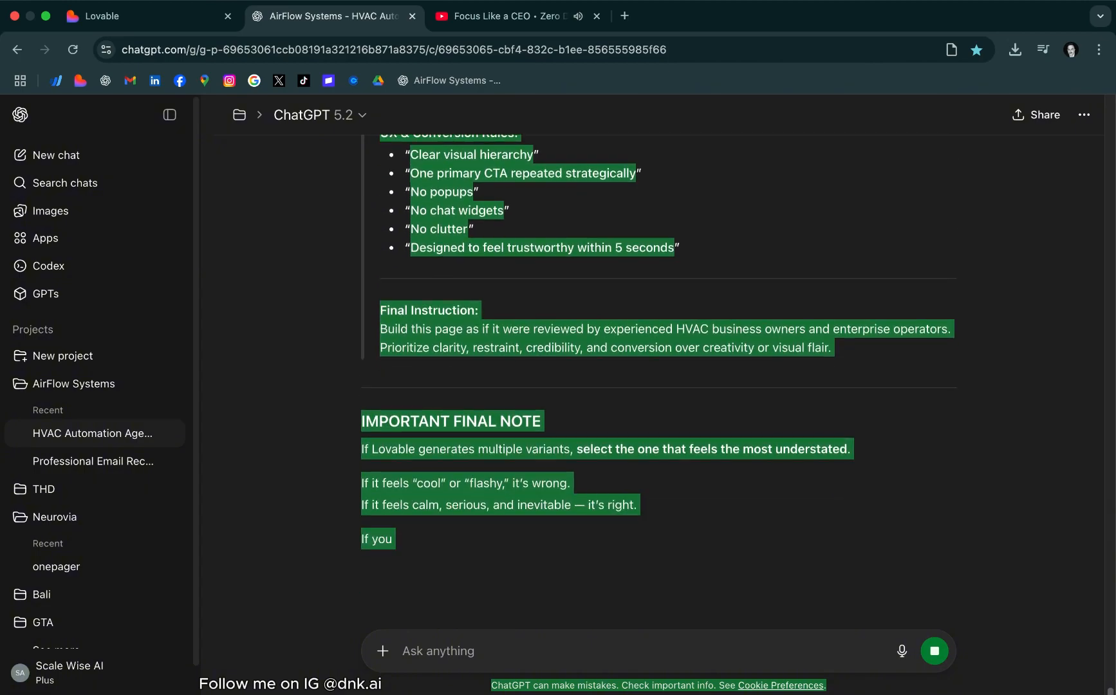
left_click_drag(830, 690, 851, 218)
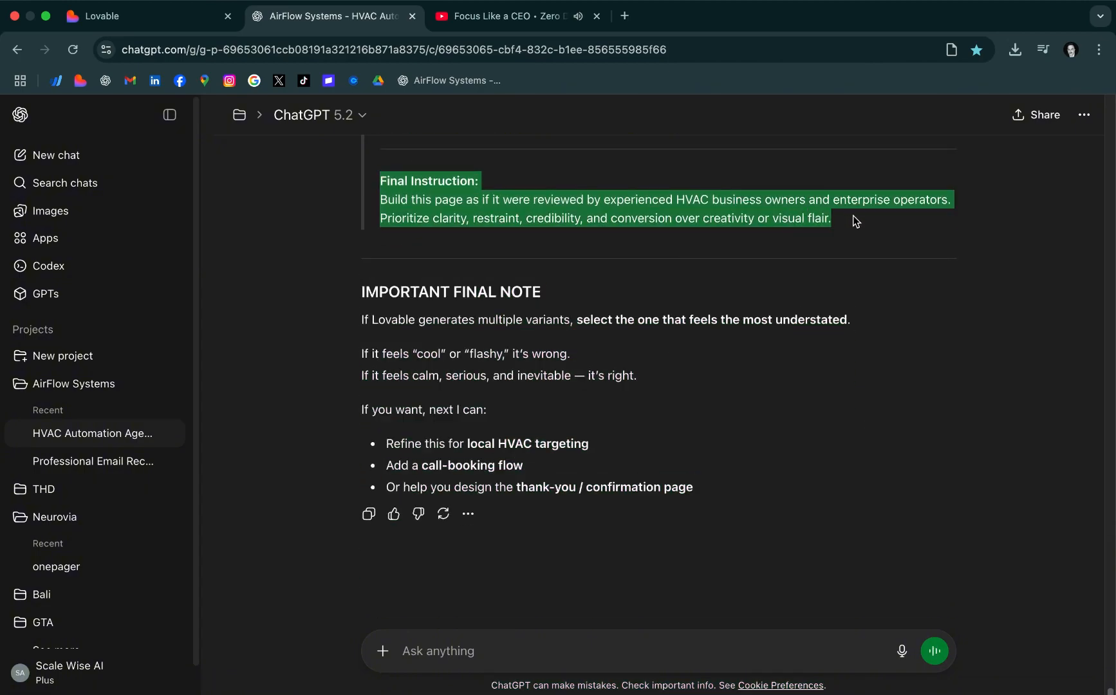
left_click(205, 17)
key("super+v")
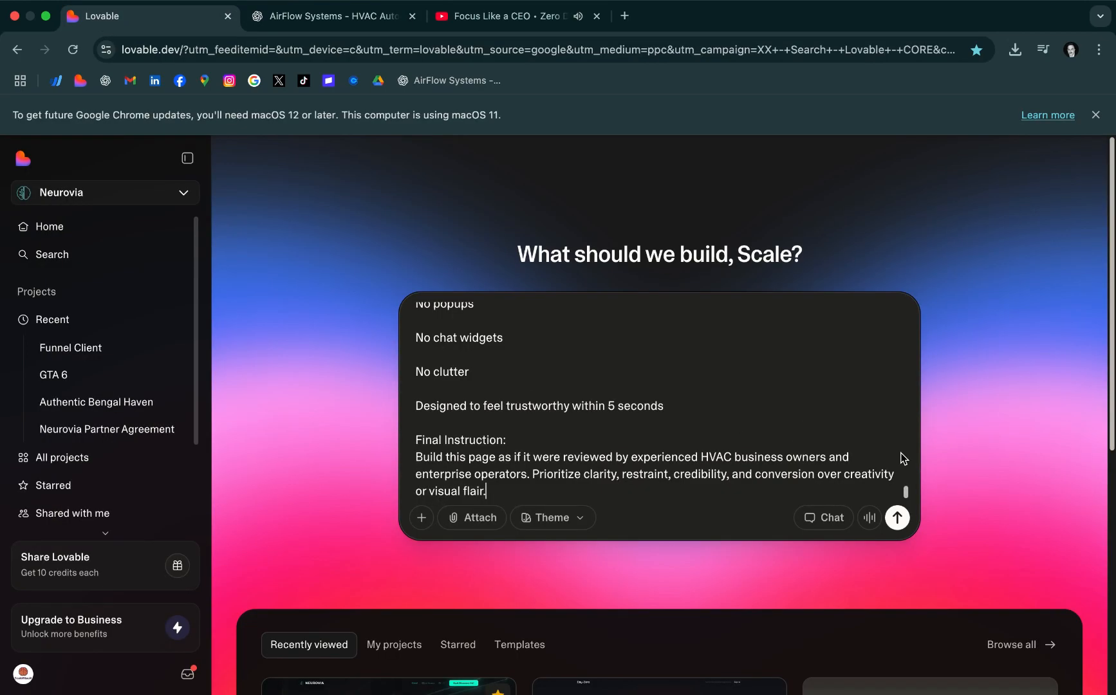
Enable Chat mode so Lovable plans before building, and submit the pasted landing page prompt
left_click(827, 519)
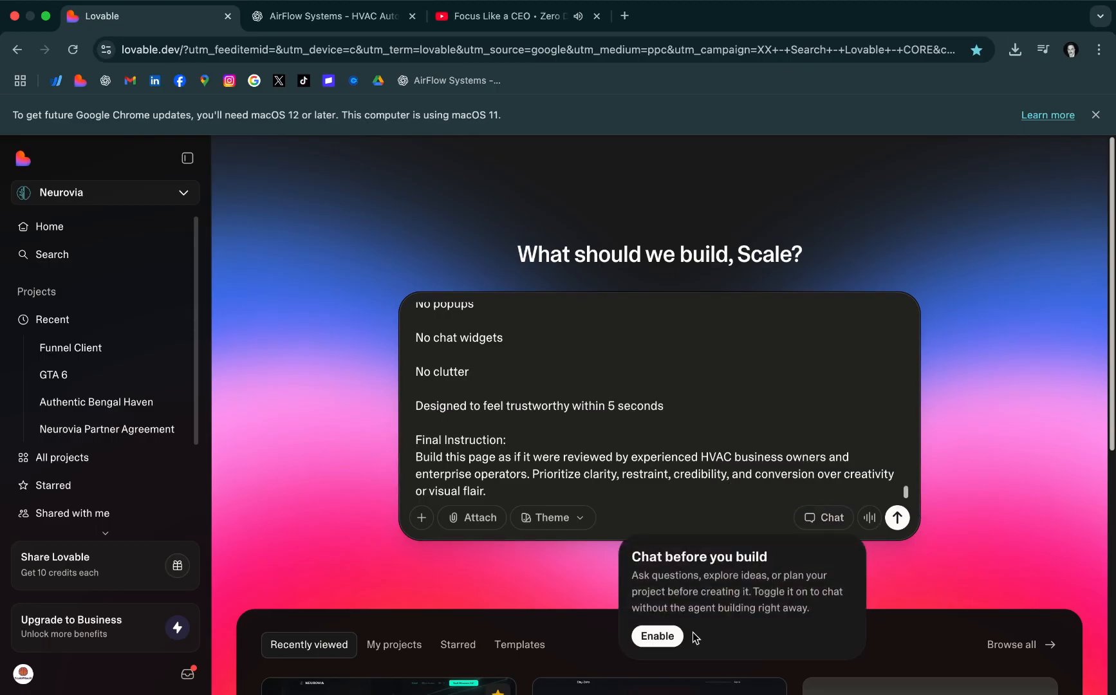
left_click(663, 641)
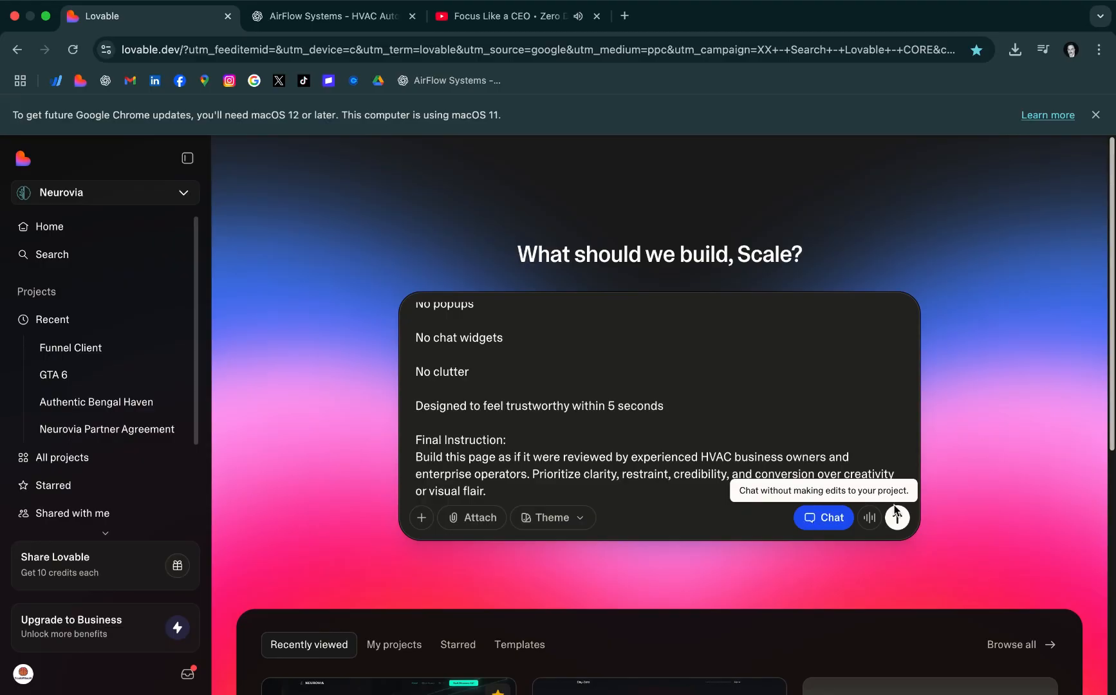
key("Return")
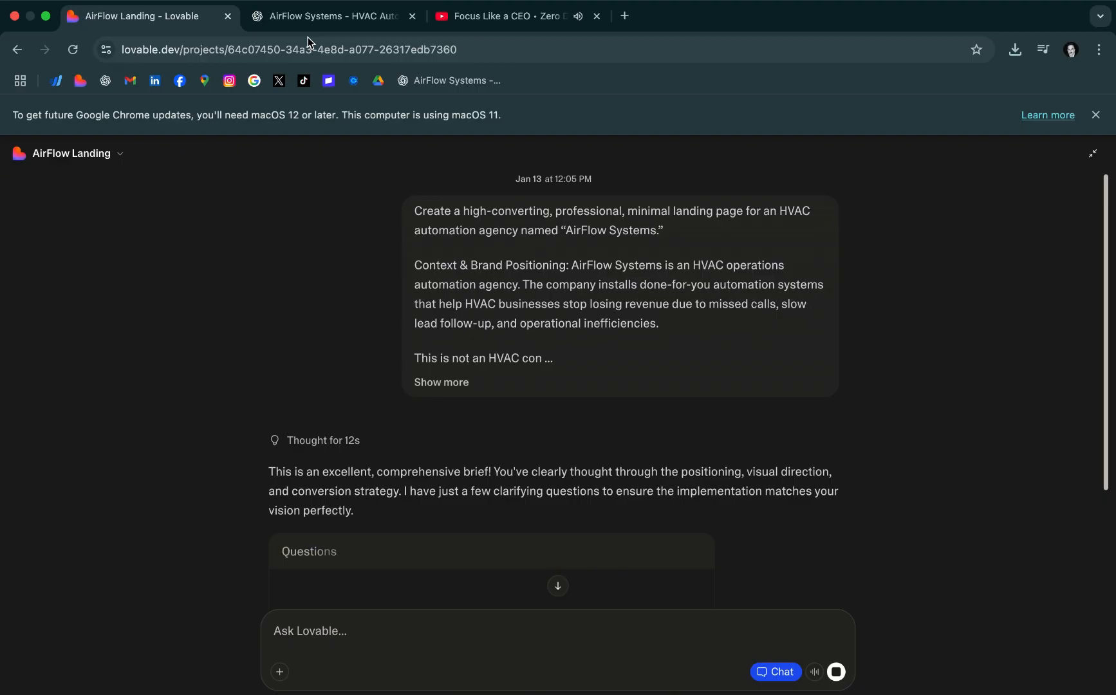
Answer the logo question with "I'll upload it now" and the Book a Call question with "Link to Calendly/Cal.com"
scroll(552, 371, "down", 3)
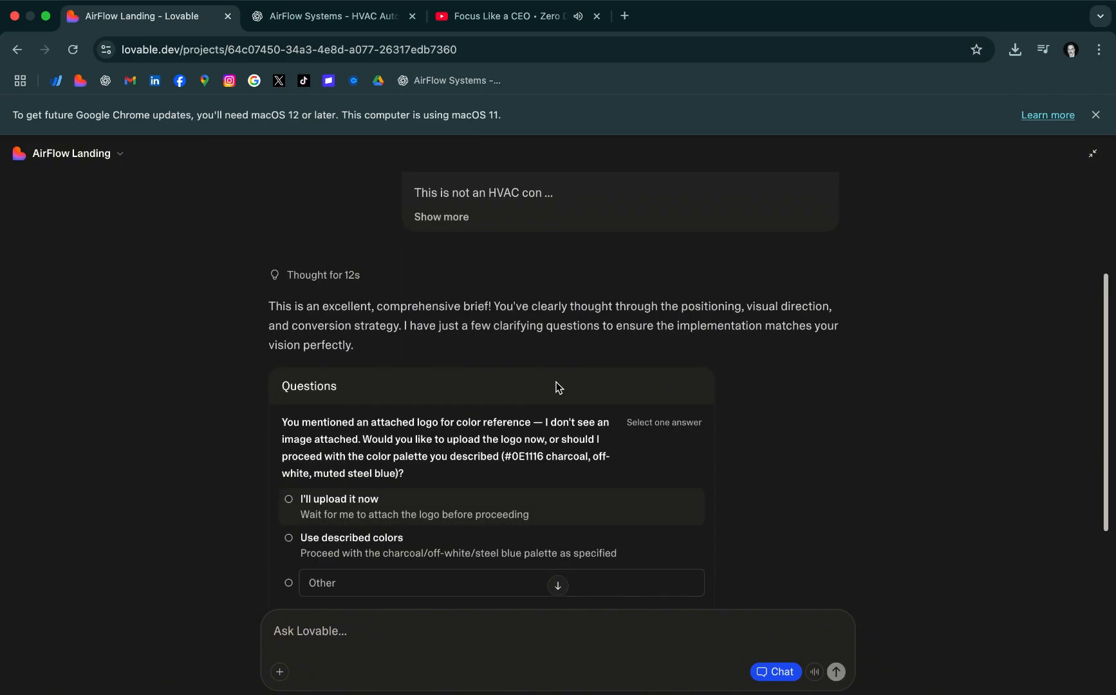
left_click(289, 501)
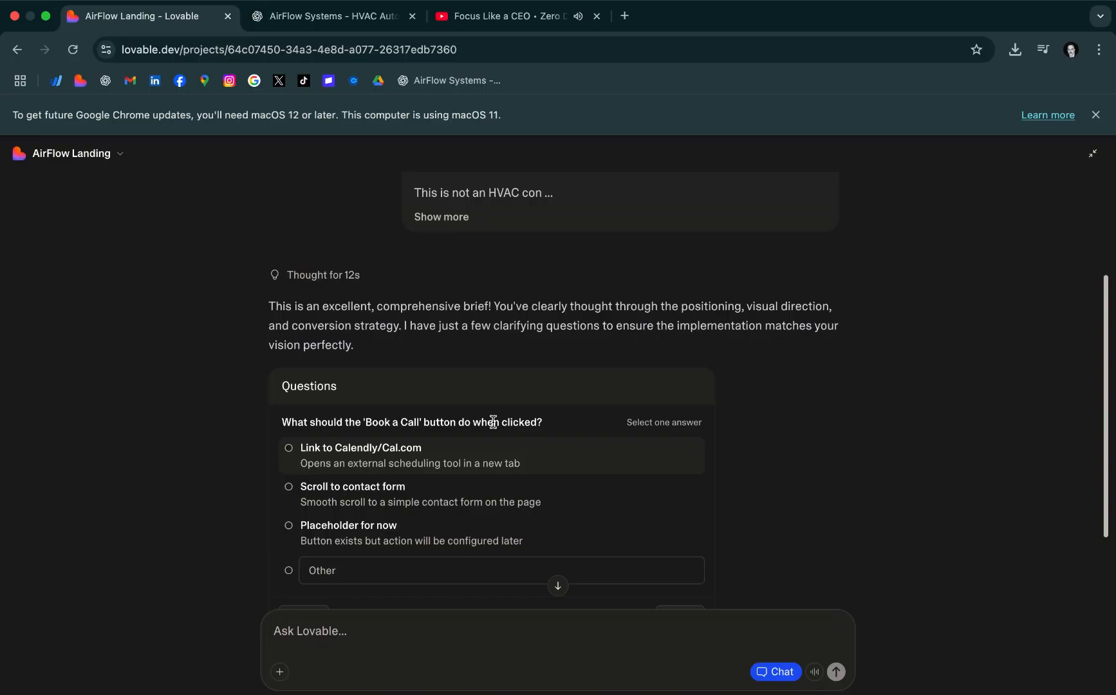
left_click_drag(364, 423, 418, 423)
left_click(353, 459)
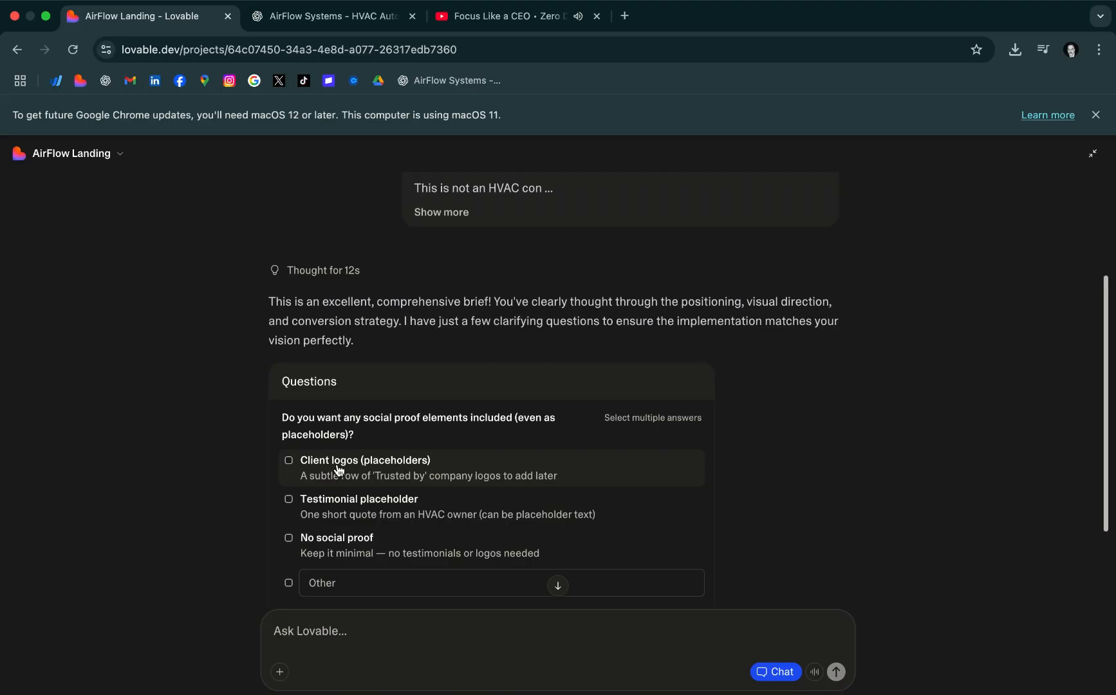
Choose "No social proof" and "A client" for the remaining clarifying questions and submit all answers
left_click(289, 539)
scroll(577, 516, "down", 2)
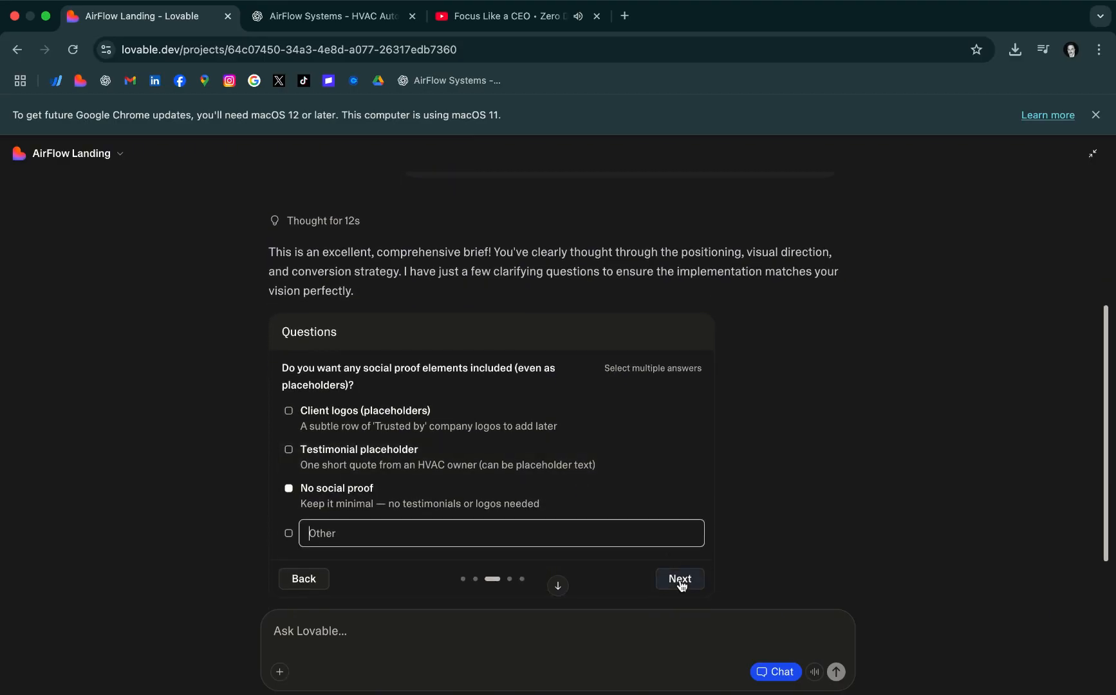
left_click(648, 584)
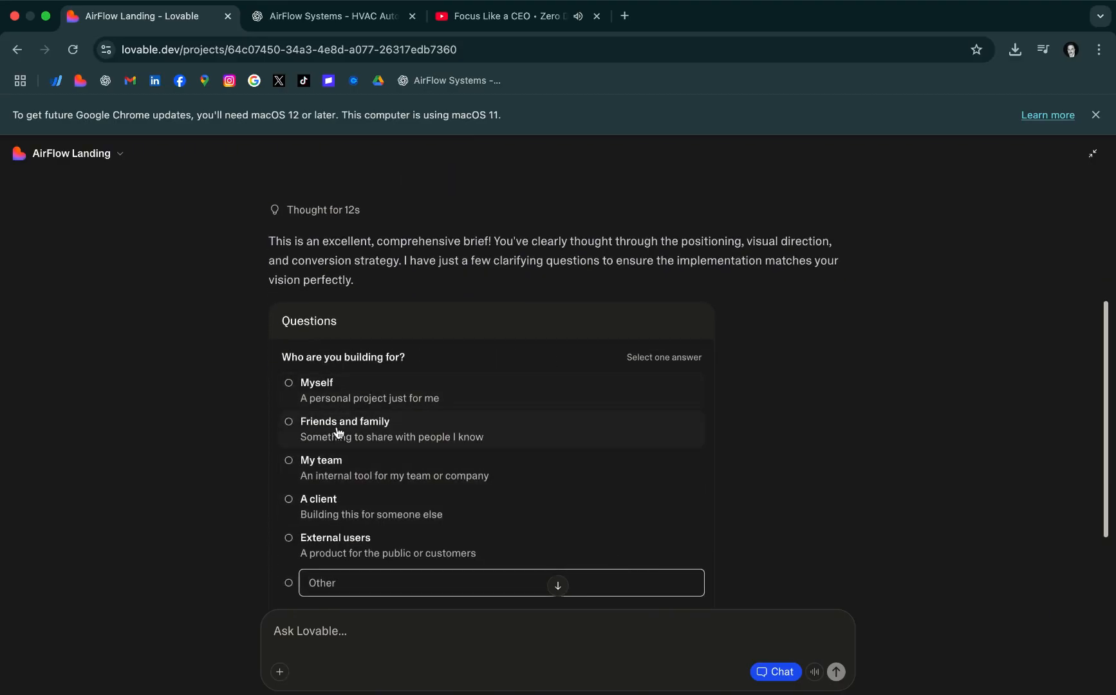
left_click(310, 515)
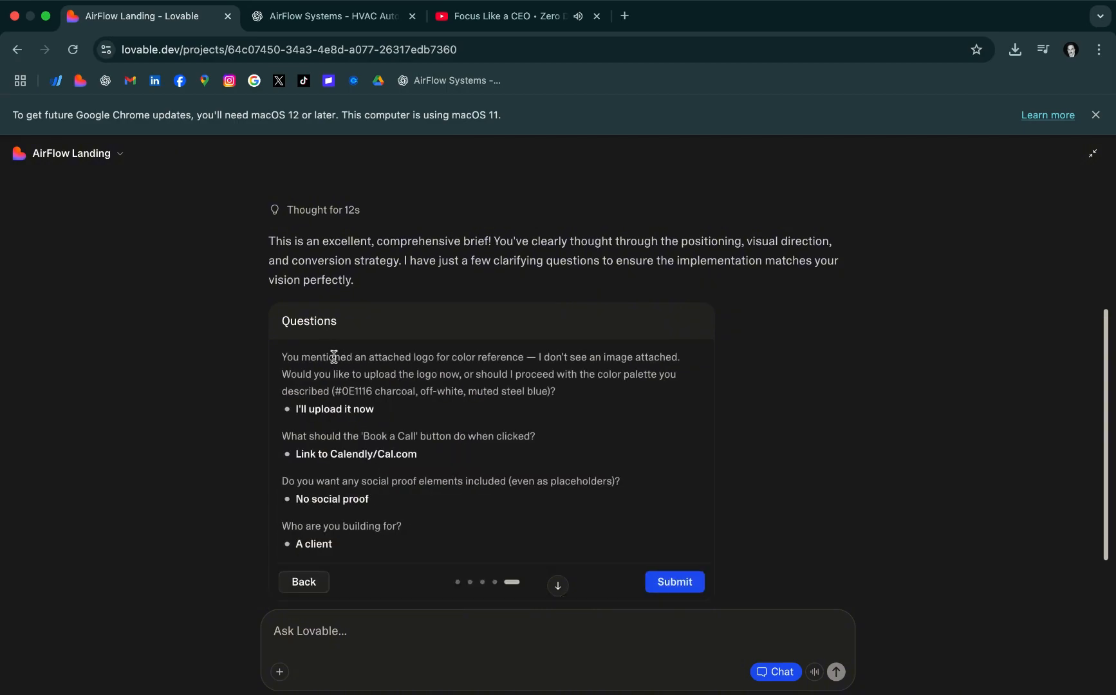
left_click(676, 582)
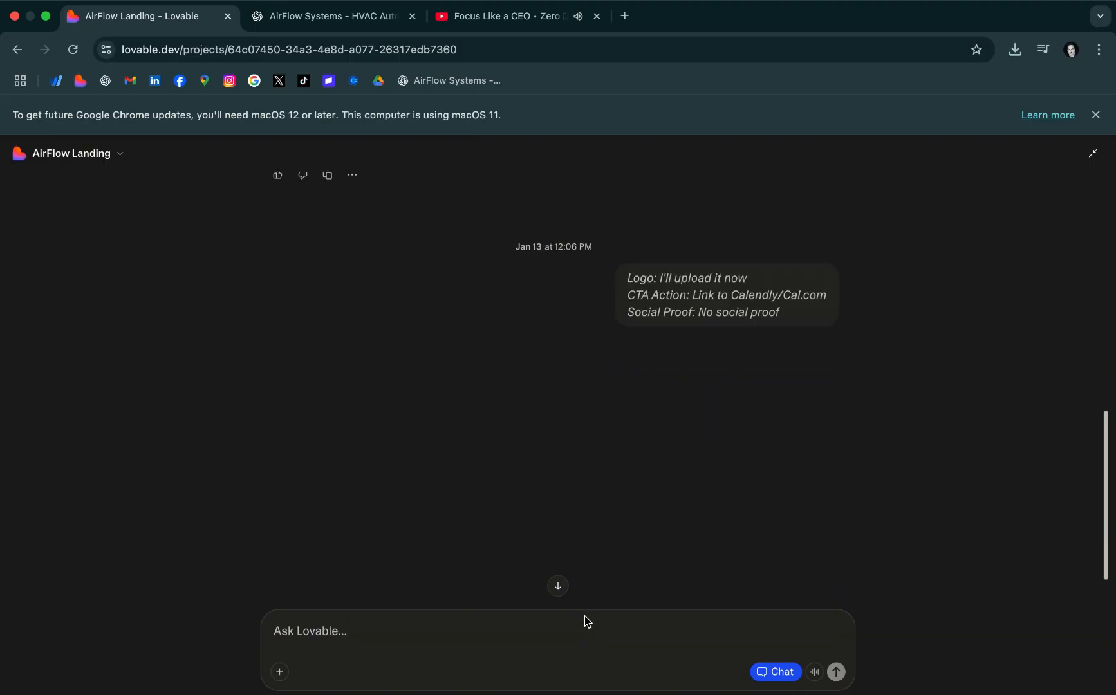
Attach the recently downloaded ChatGPT logo image to the Lovable chat and send it
left_click(279, 672)
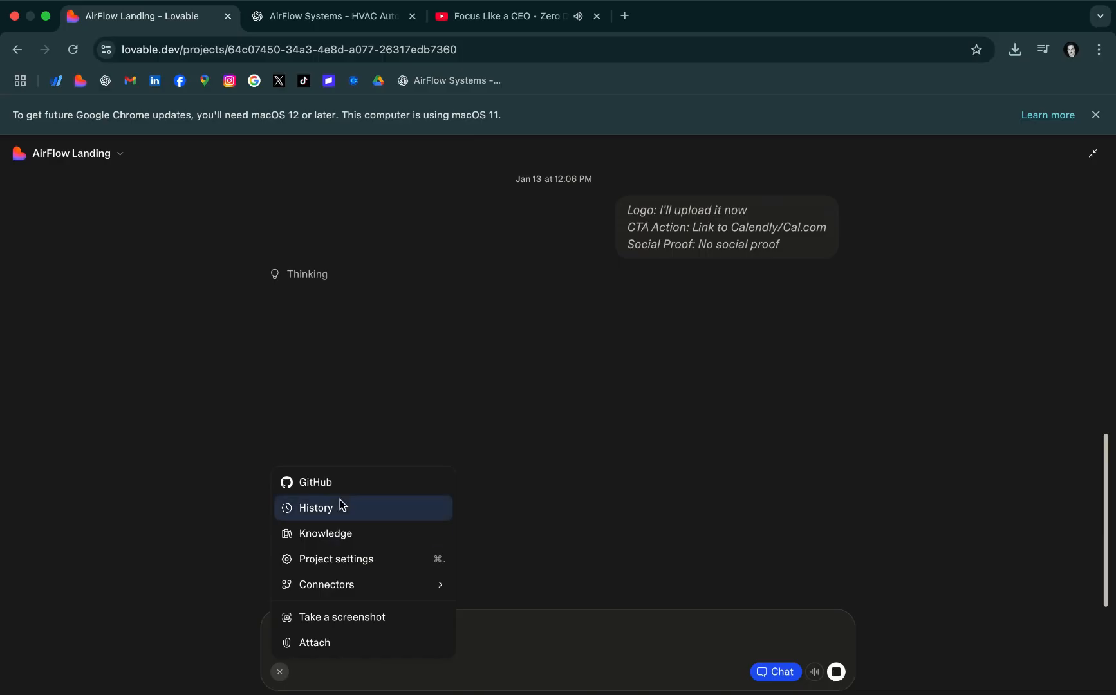
left_click(830, 349)
left_click(1014, 50)
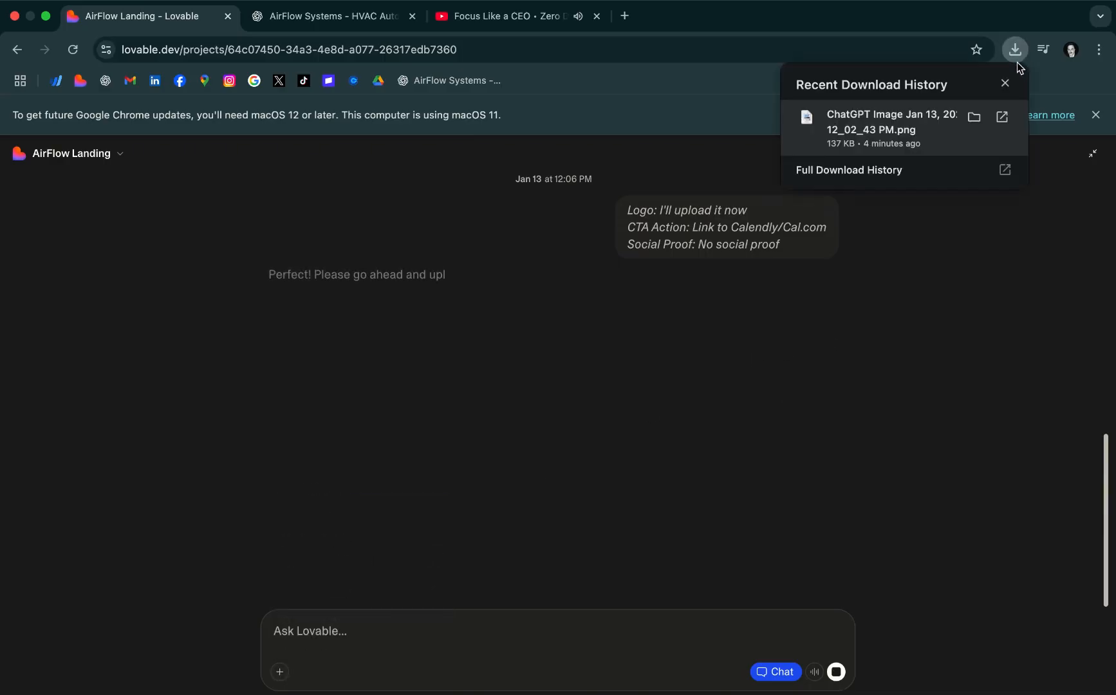
left_click_drag(886, 125, 563, 589)
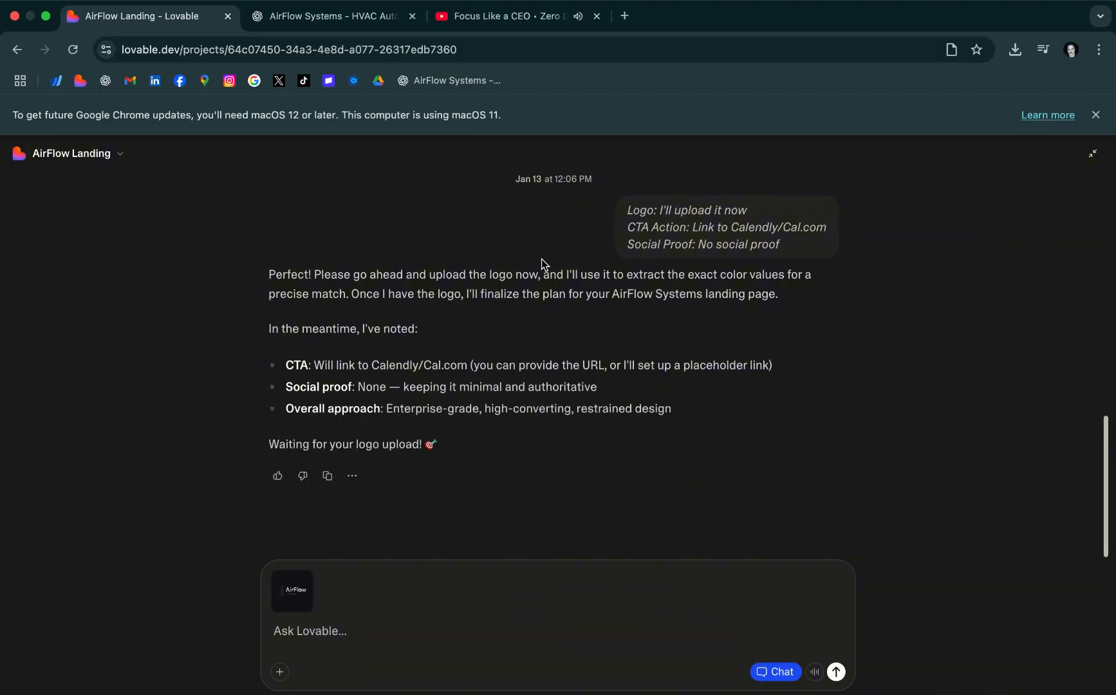
left_click_drag(536, 272, 359, 267)
left_click(400, 632)
left_click(835, 672)
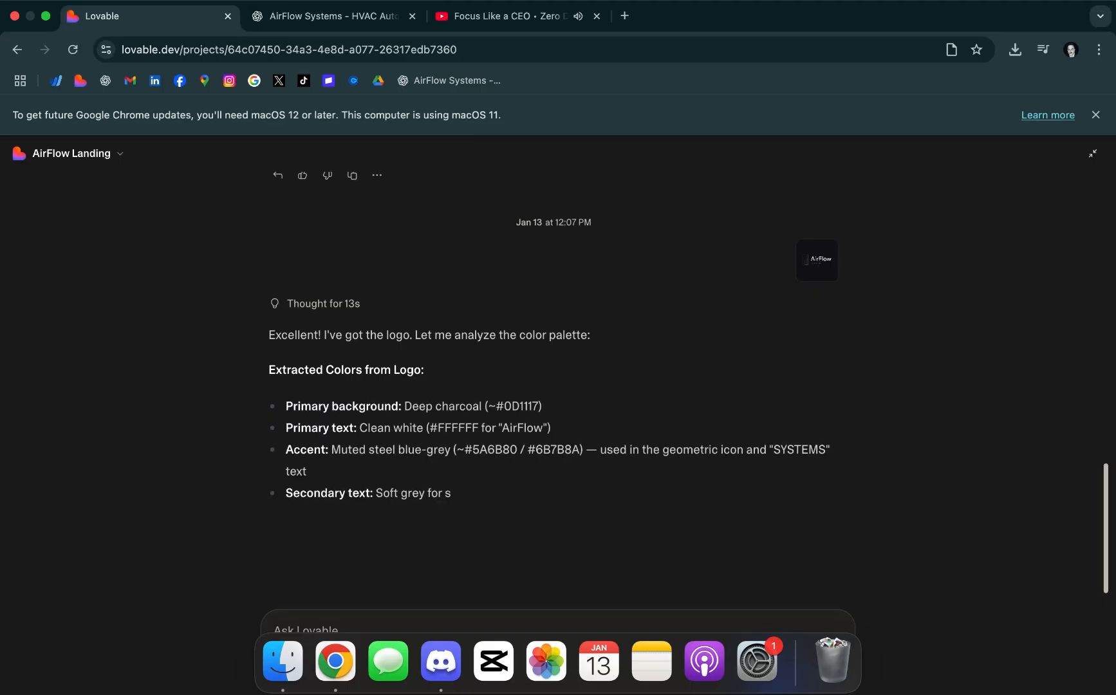
Examine the logo's extracted colors and the proposed landing page plan, from the header through the footer and technical details
scroll(572, 403, "down", 2)
scroll(579, 395, "down", 3)
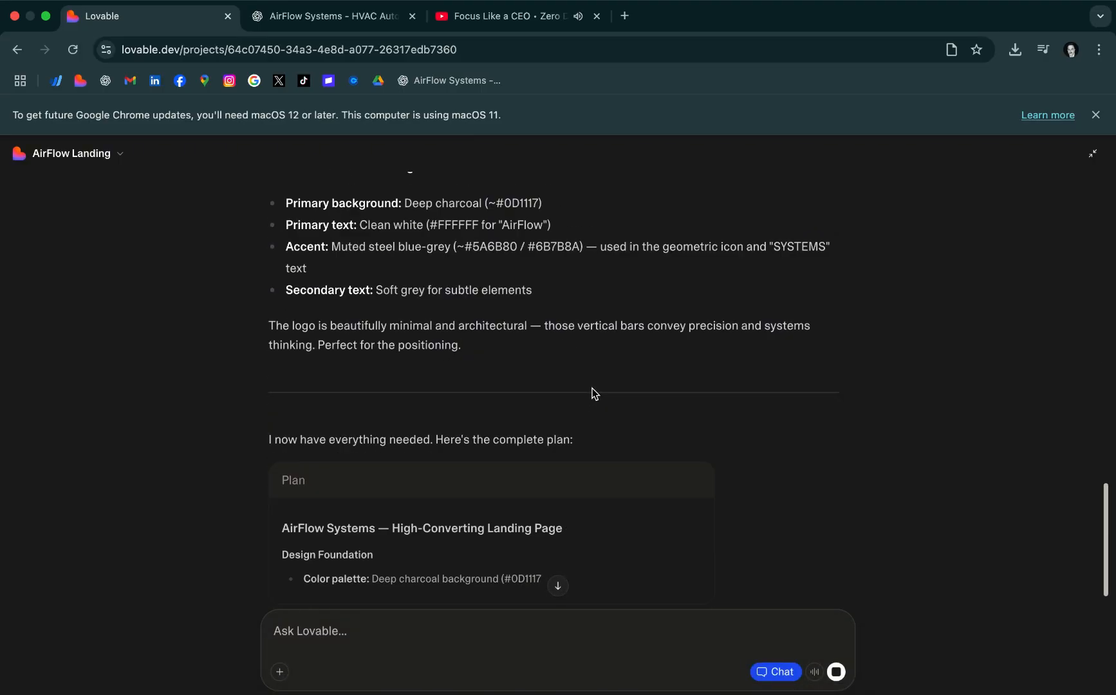
scroll(669, 354, "up", 7)
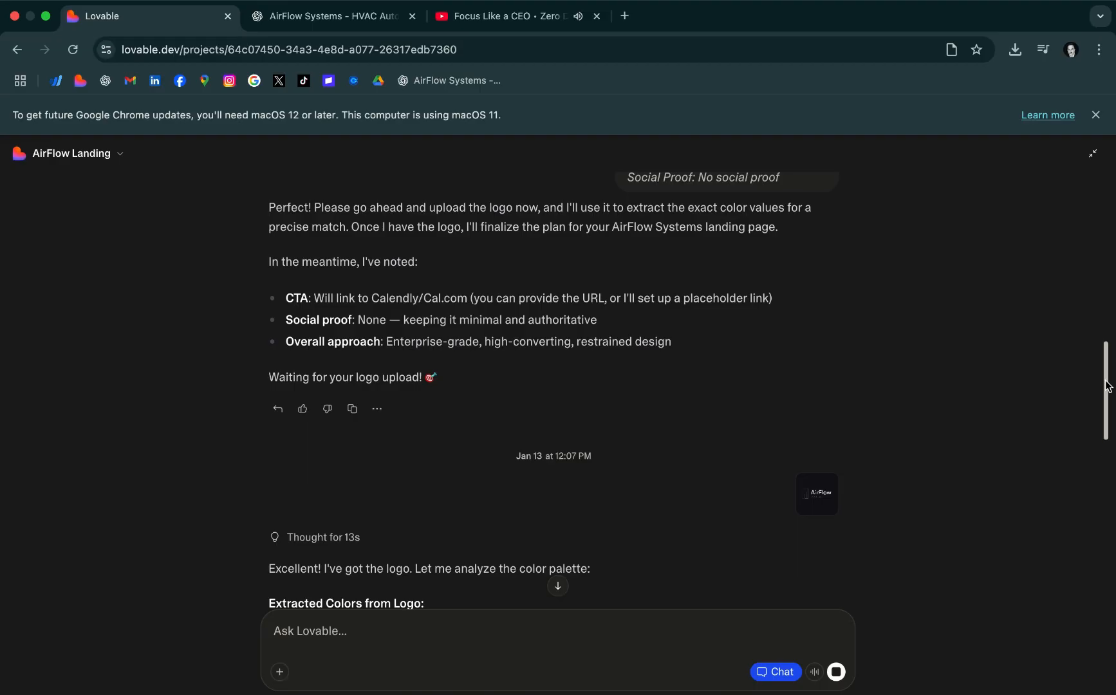
left_click_drag(1107, 386, 1114, 422)
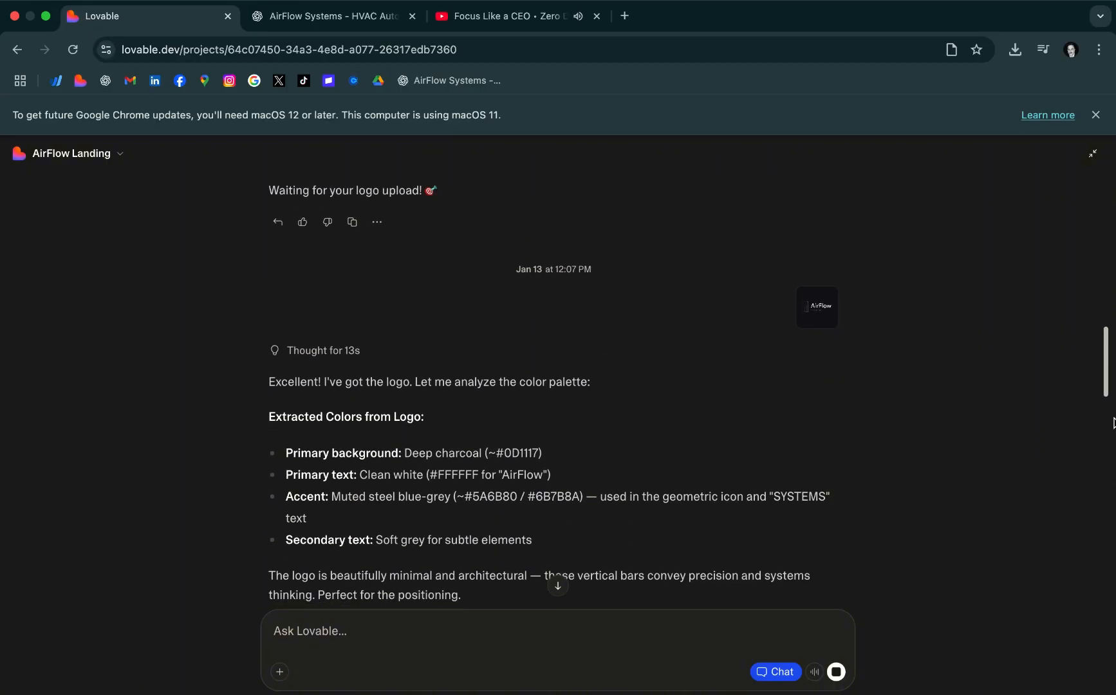
left_click_drag(1114, 421, 1115, 567)
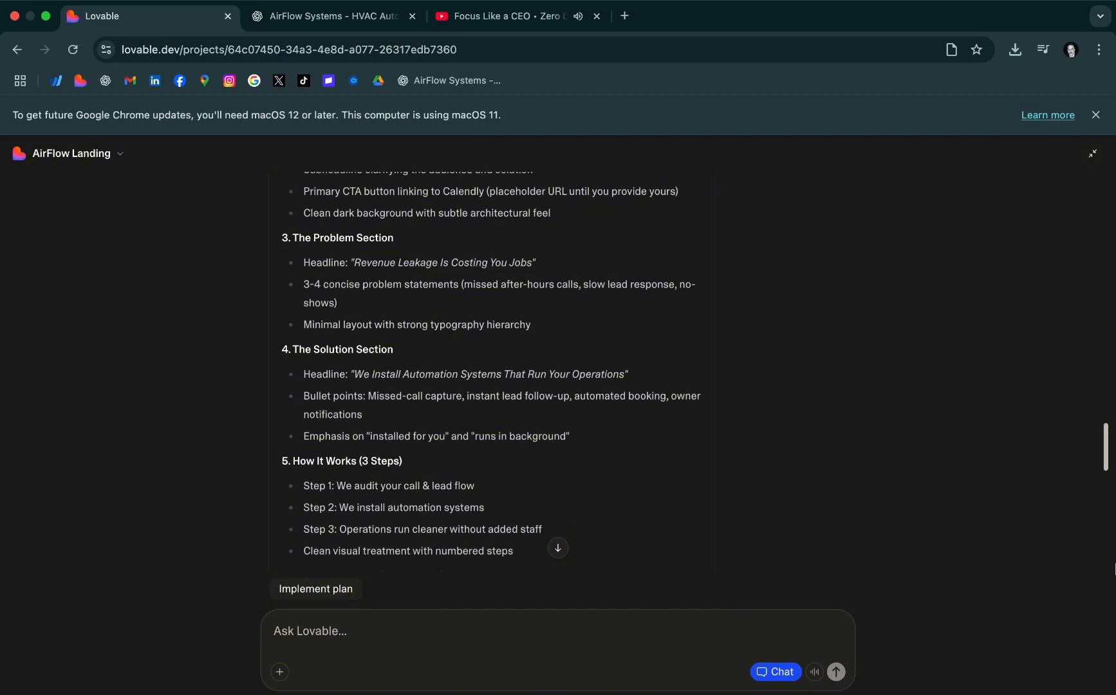
scroll(445, 411, "up", 2)
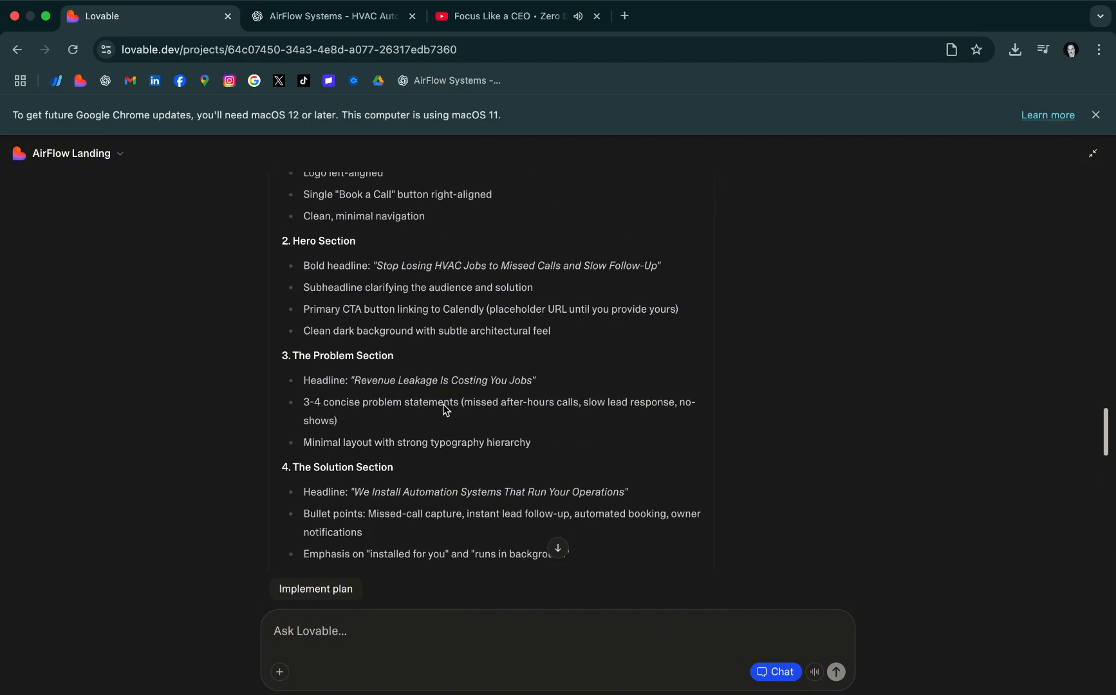
scroll(444, 404, "down", 8)
scroll(452, 404, "up", 4)
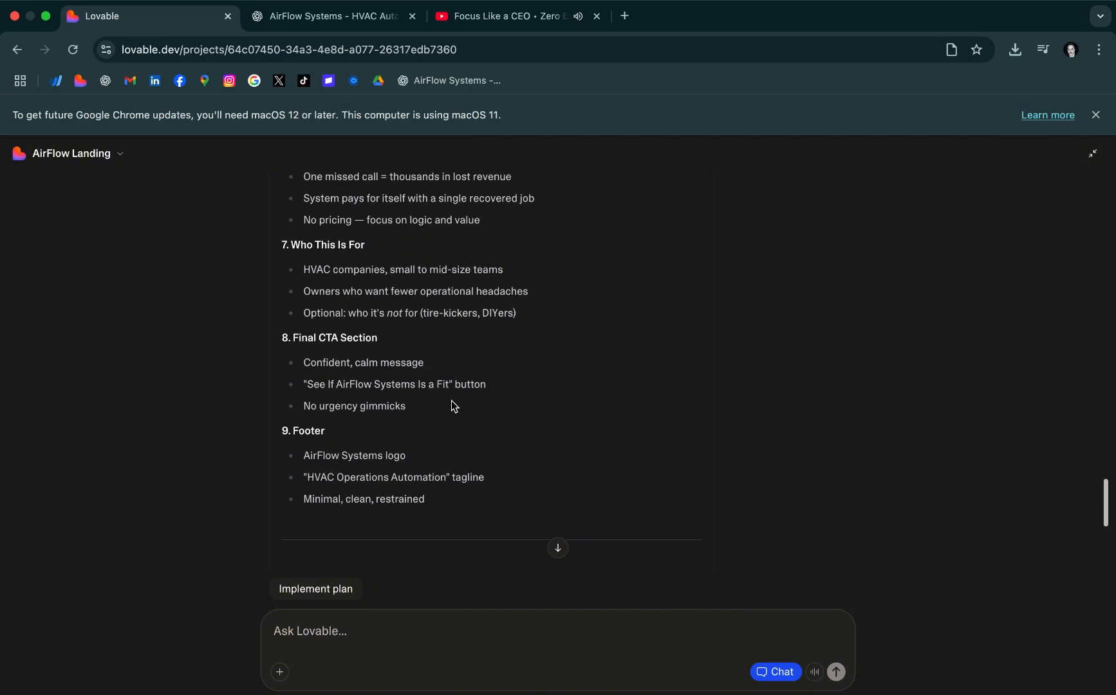
scroll(450, 404, "down", 8)
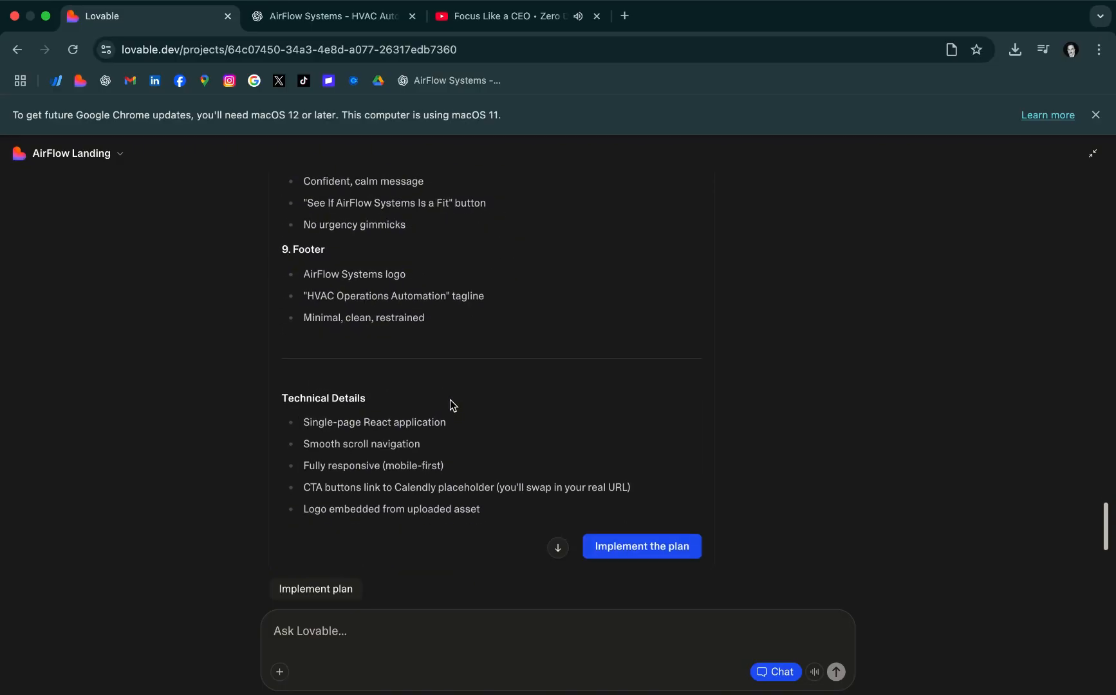
scroll(451, 403, "down", 4)
scroll(428, 394, "up", 14)
scroll(527, 311, "up", 20)
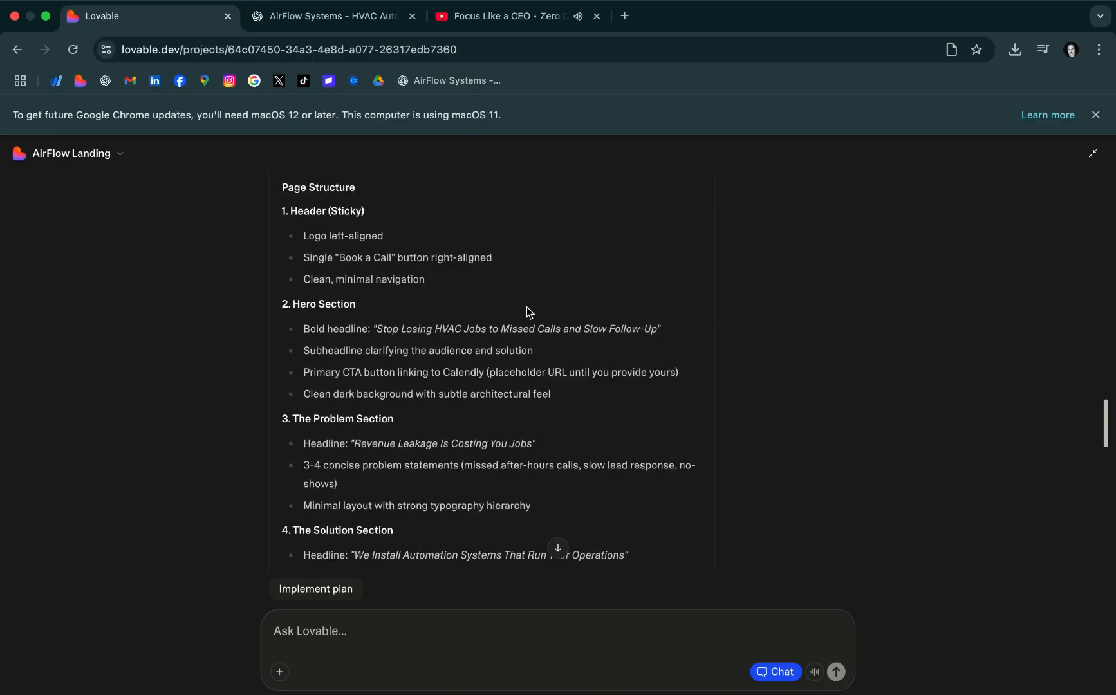
scroll(527, 313, "down", 12)
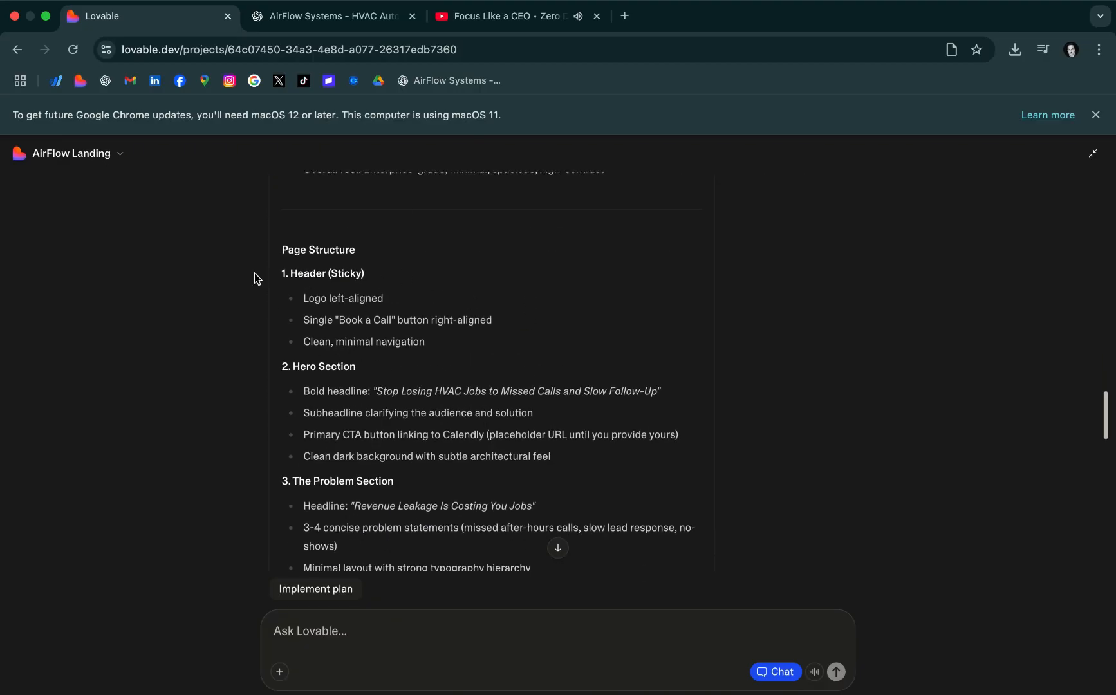
left_click_drag(291, 257, 275, 631)
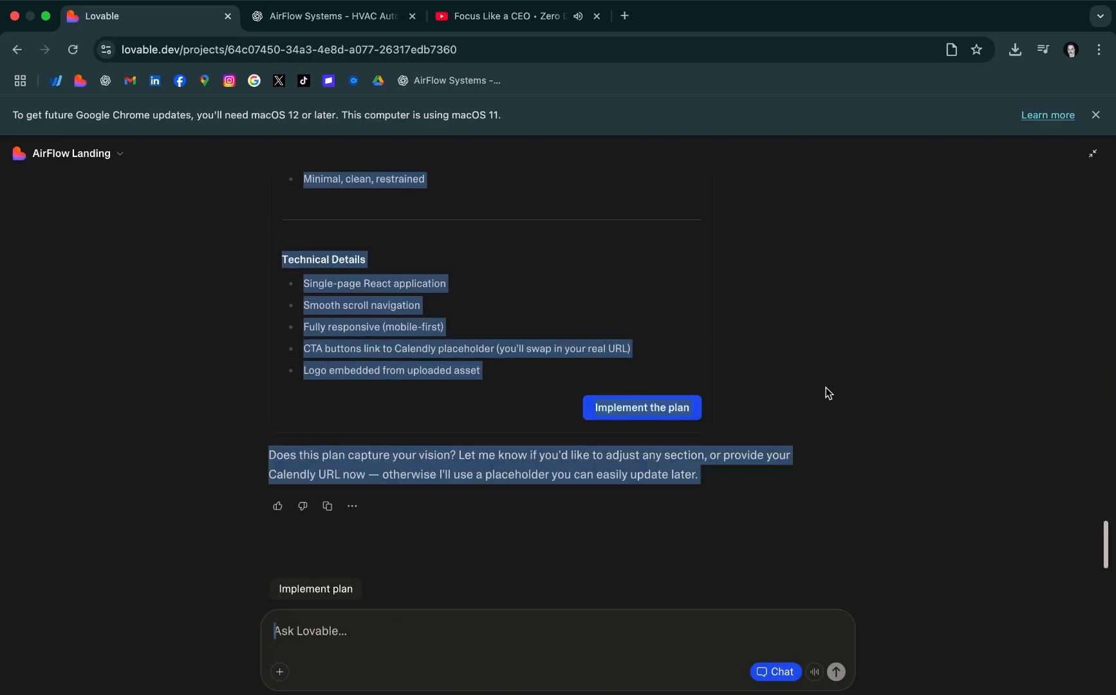
Approve the landing page plan for implementation and check the workspace credits in the project options
left_click(647, 408)
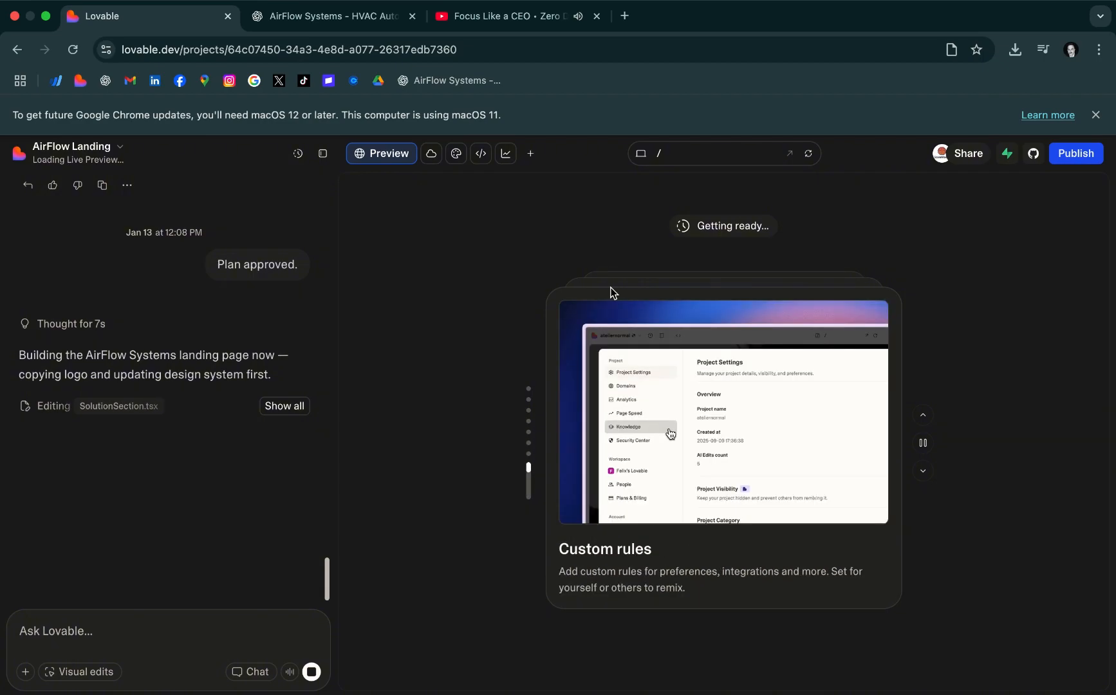
left_click(62, 155)
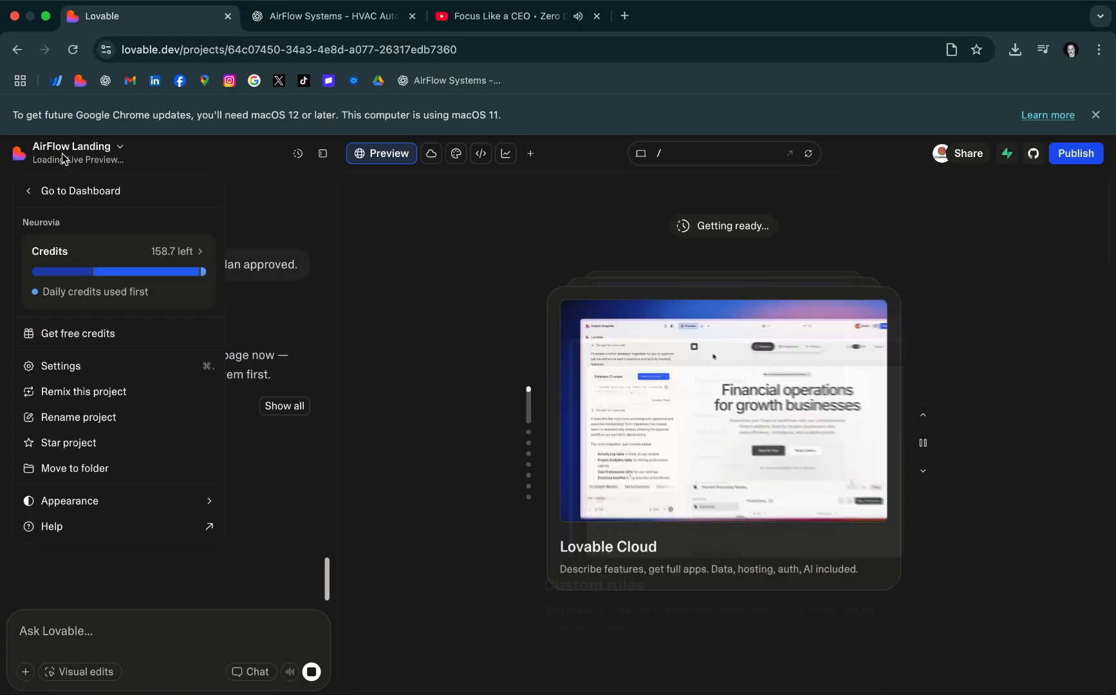
left_click(437, 250)
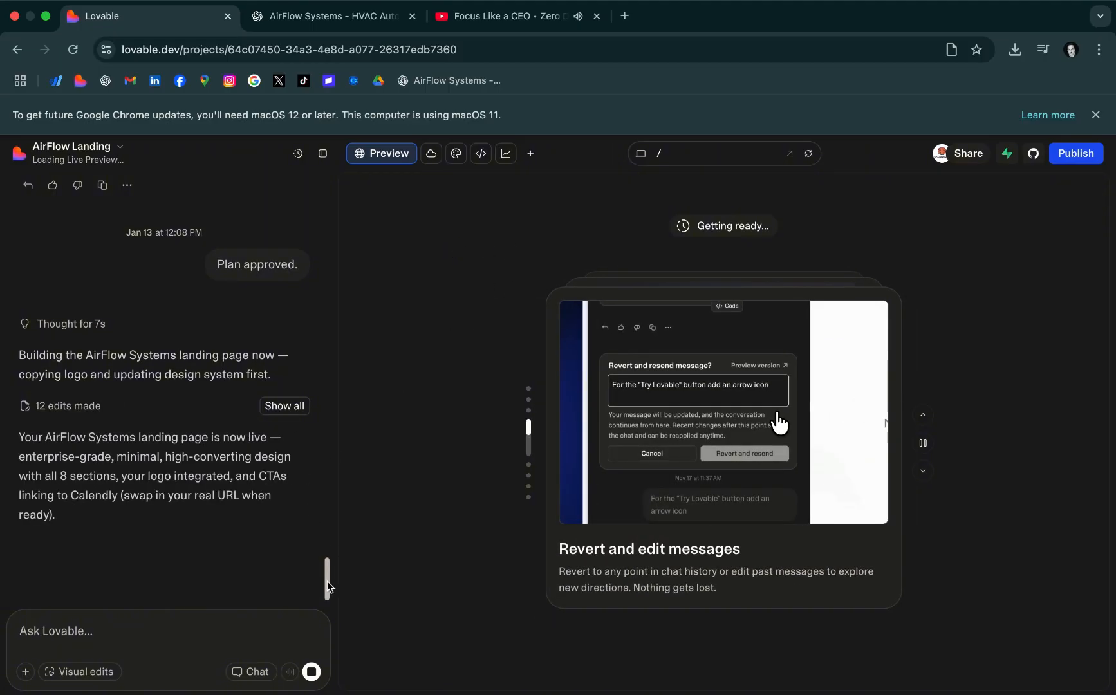
Examine Lovable's build summary and the generated landing page preview, from the hero section through the footer and back
mouse_move(327, 582)
left_mouse_down()
mouse_move(330, 526)
mouse_move(336, 599)
left_mouse_up()
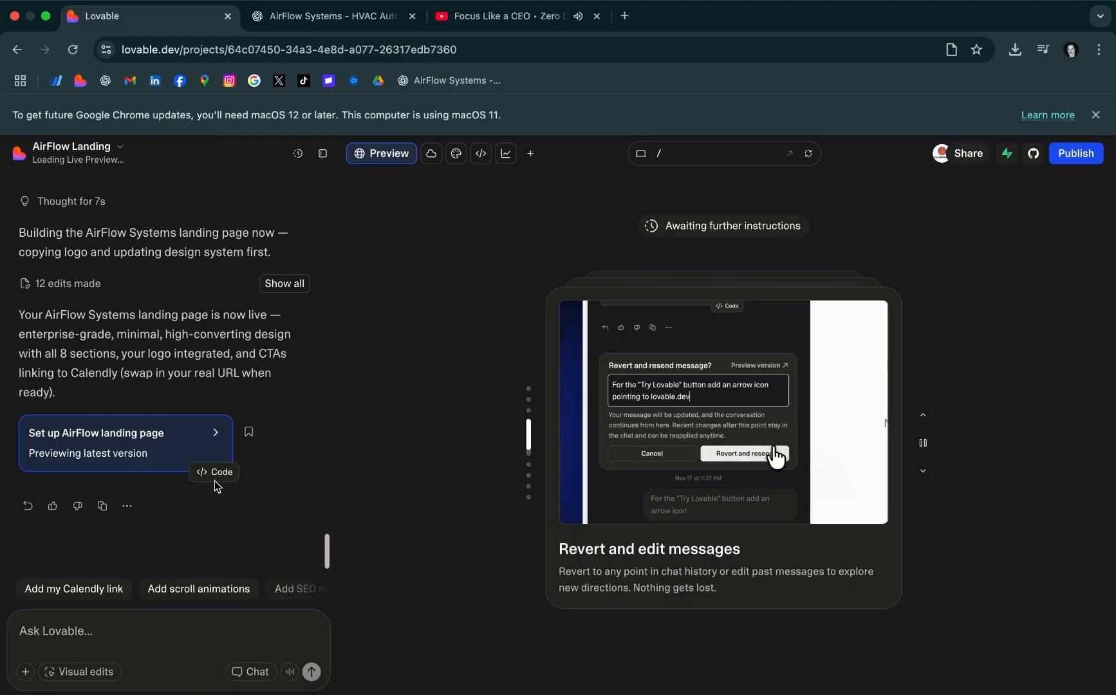
scroll(141, 427, "up", 1)
scroll(129, 436, "down", 1)
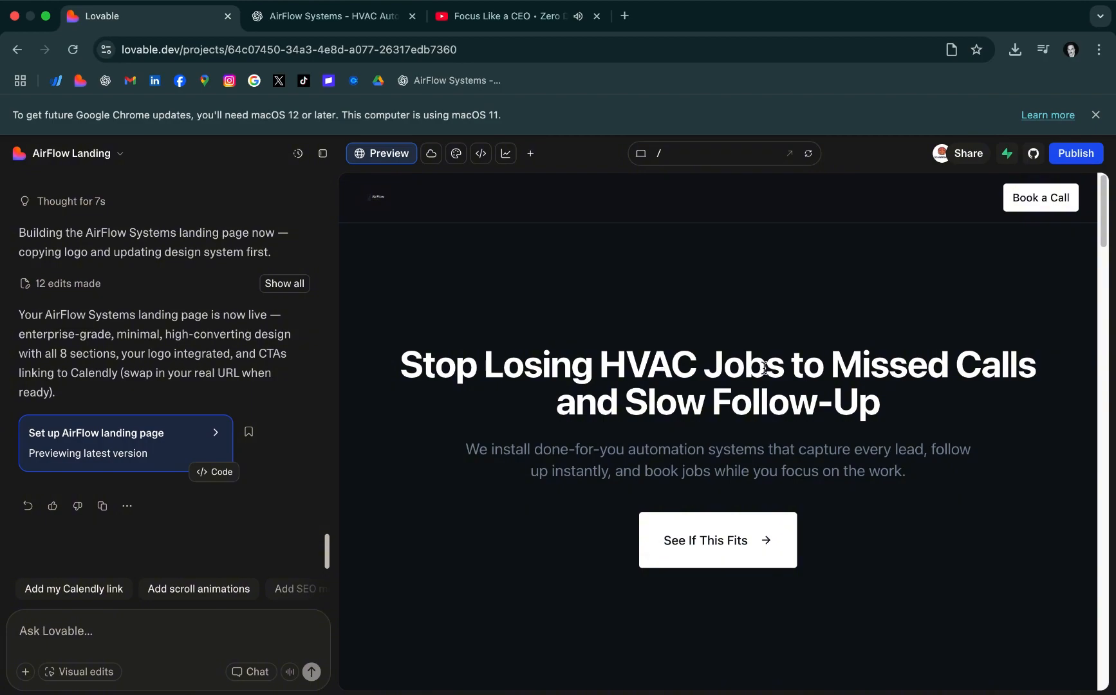
scroll(827, 418, "down", 5)
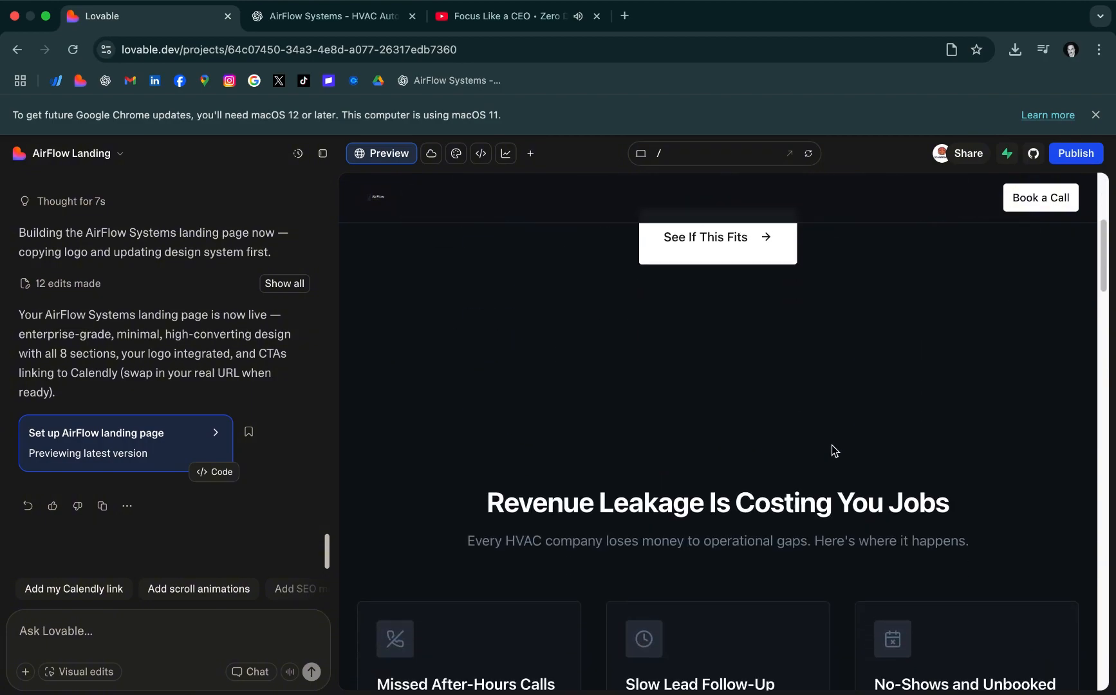
scroll(856, 489, "down", 10)
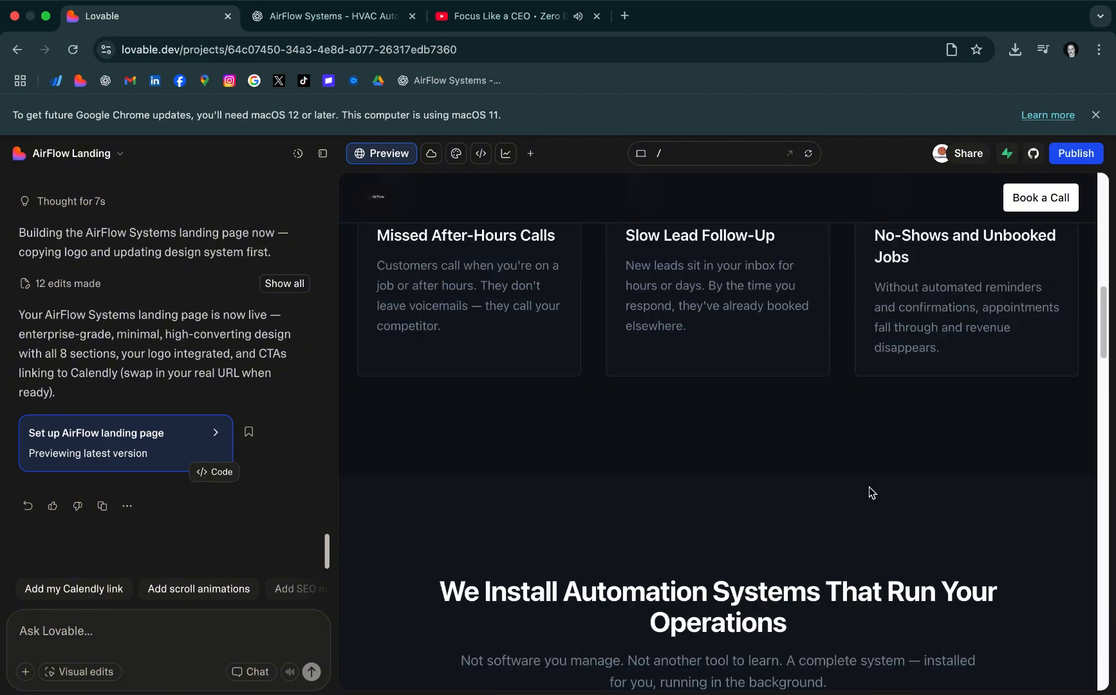
scroll(876, 493, "down", 9)
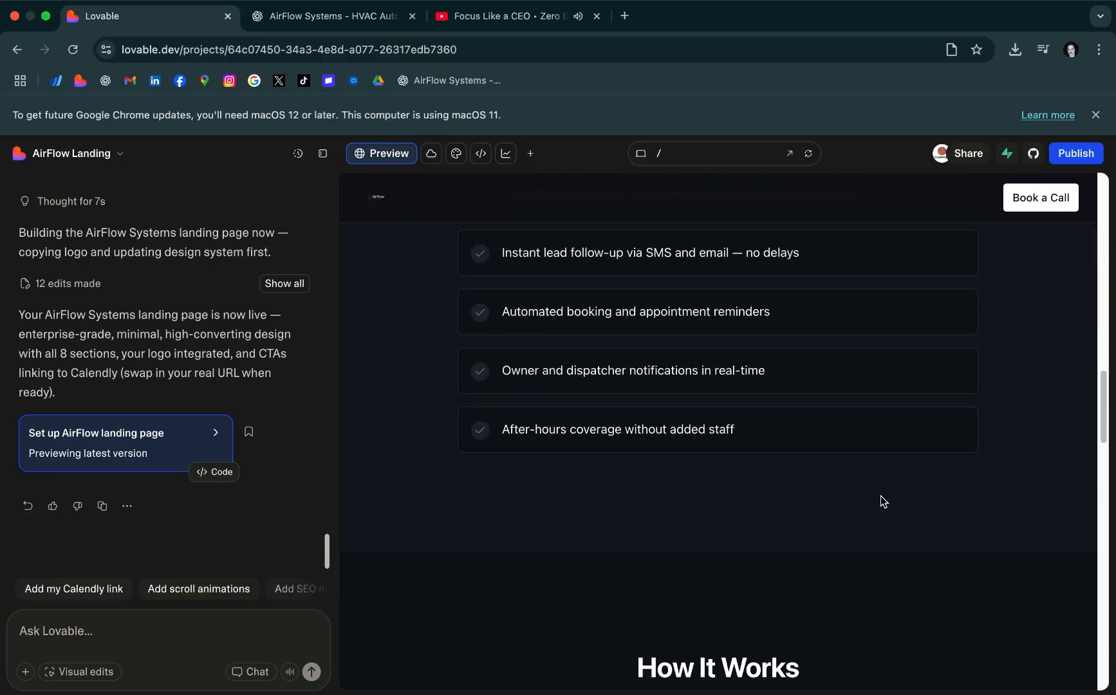
scroll(883, 498, "down", 6)
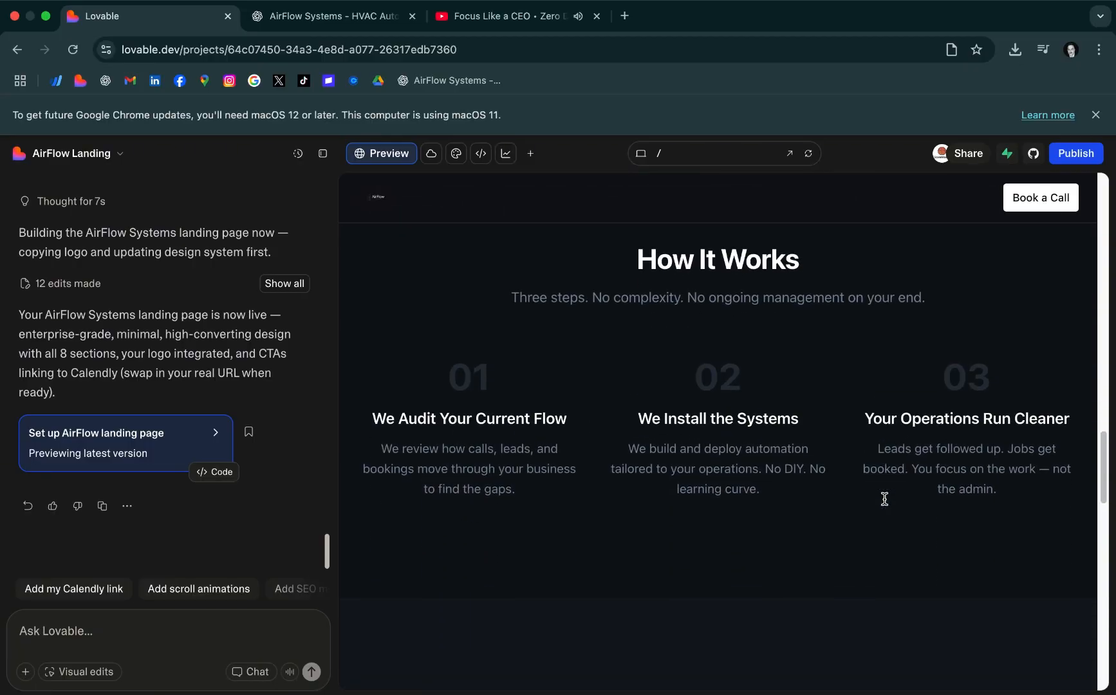
scroll(886, 506, "down", 9)
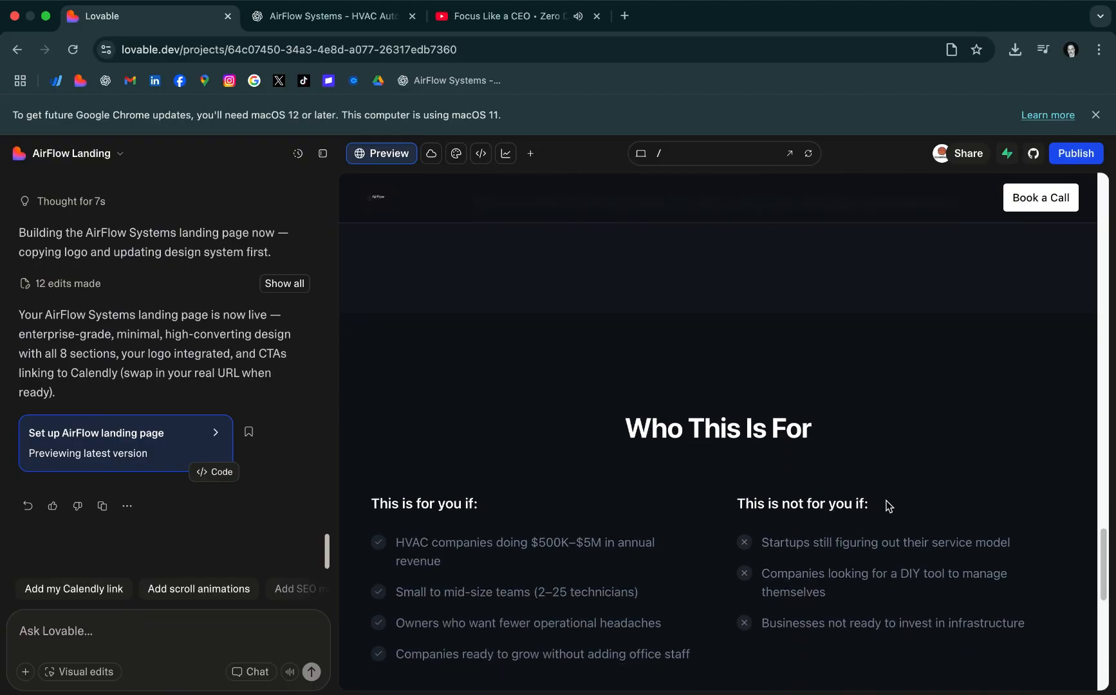
scroll(887, 506, "down", 8)
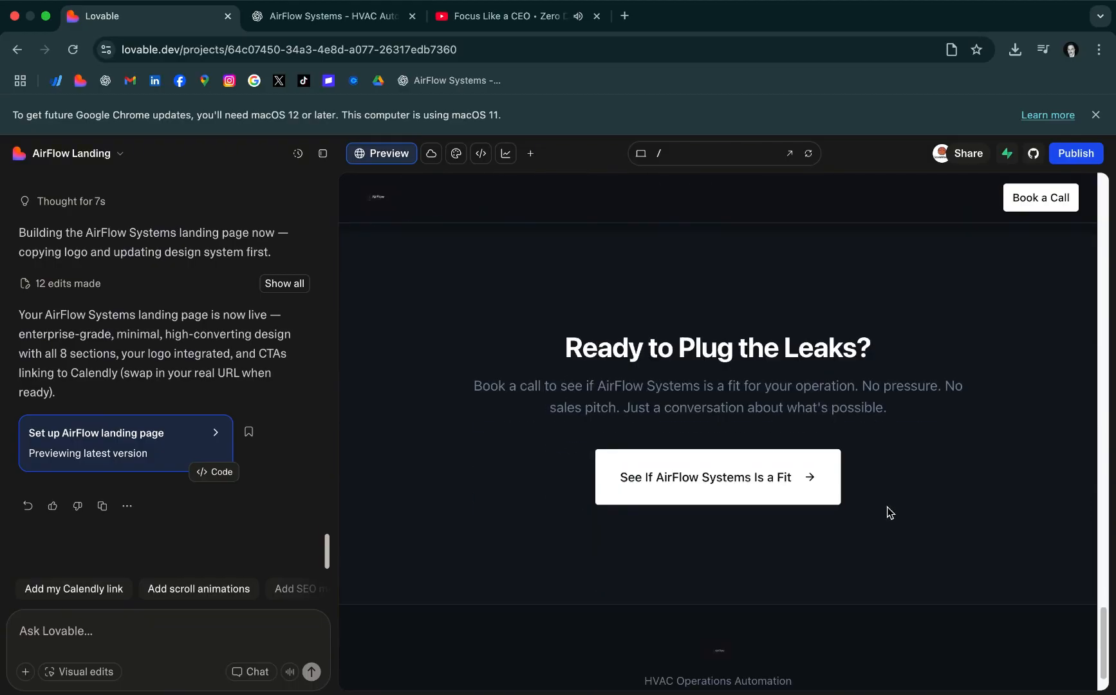
scroll(868, 503, "up", 18)
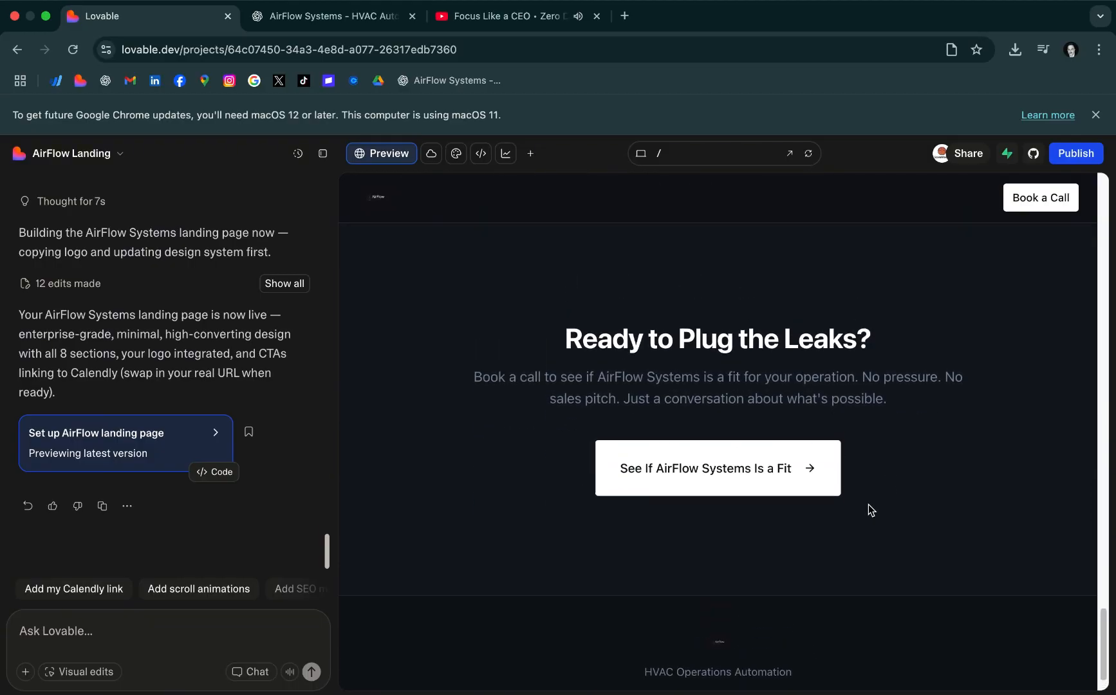
scroll(870, 502, "up", 14)
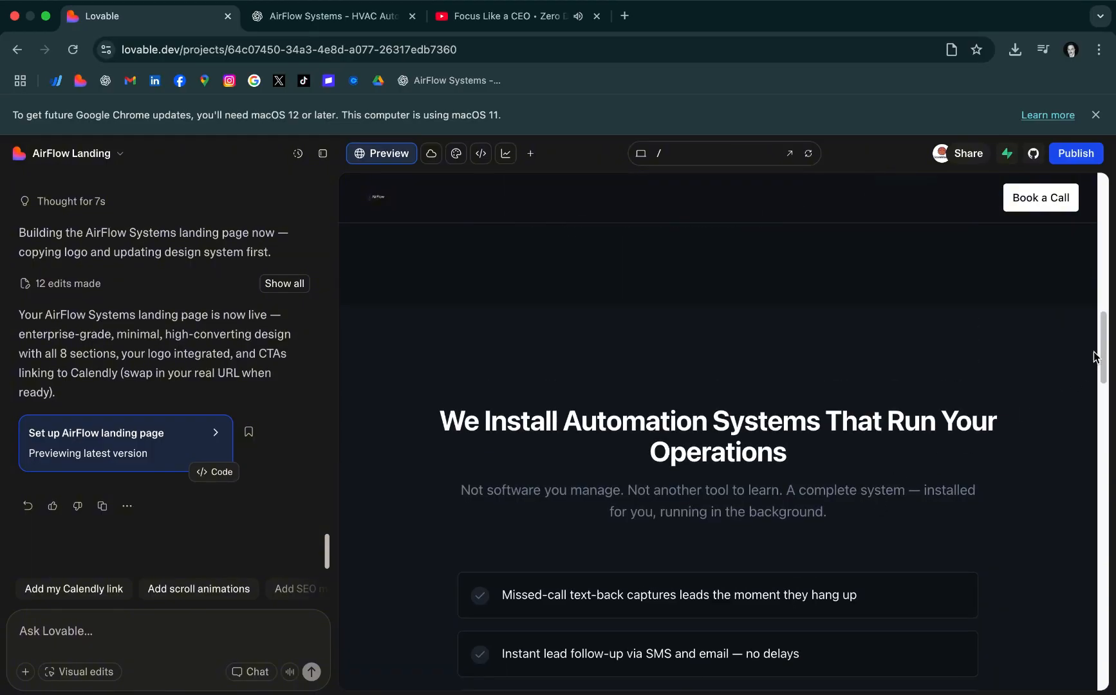
left_click_drag(1099, 356, 1114, 169)
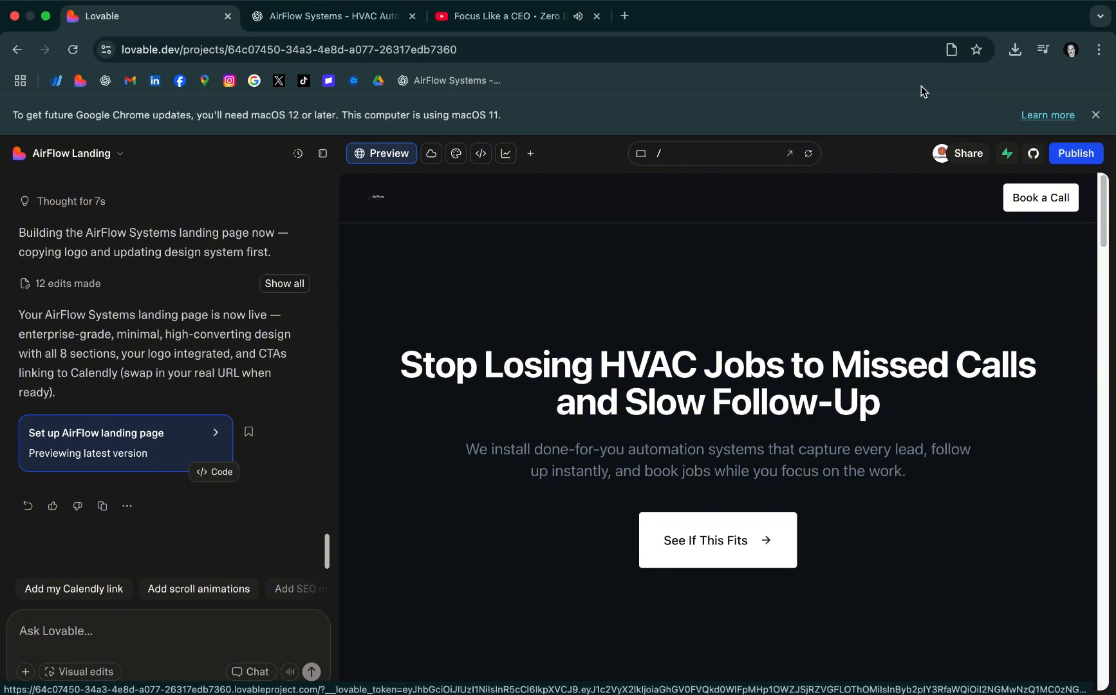
Open the downloaded ChatGPT logo image to inspect it, close it, and return to Lovable in Chrome
left_click(1015, 50)
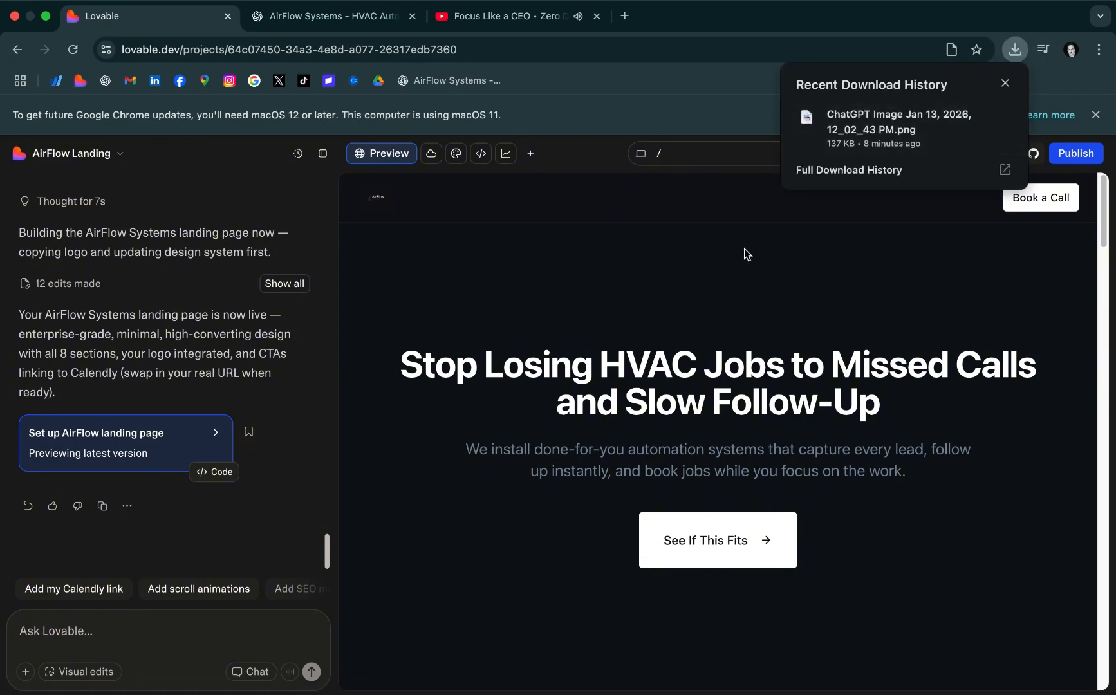
left_click(852, 134)
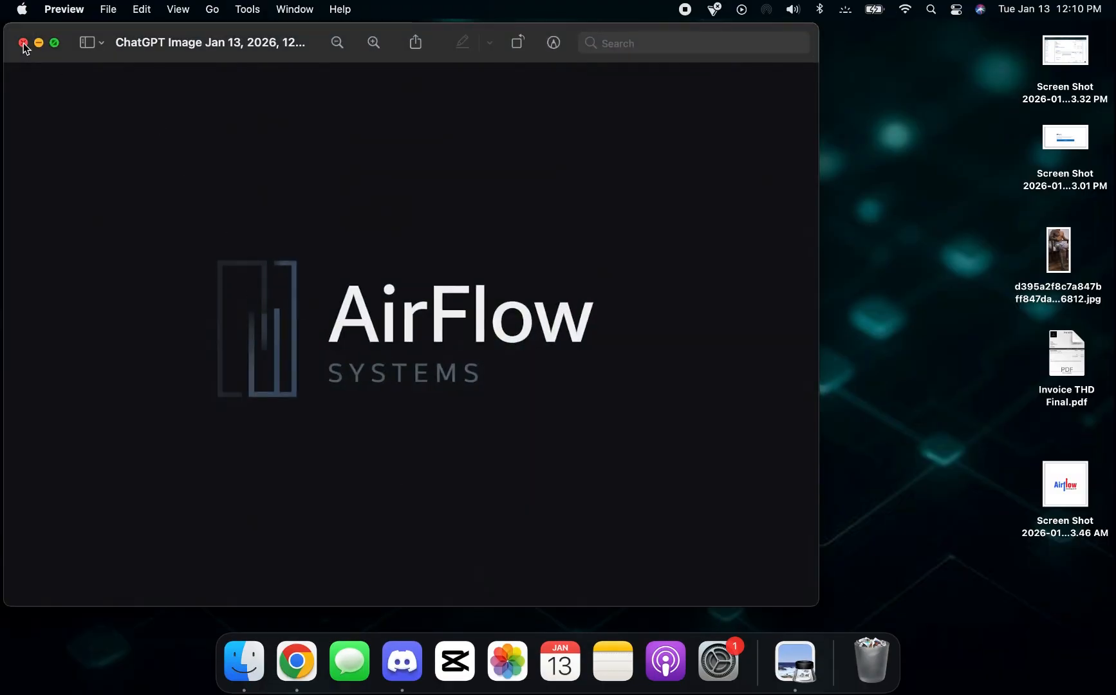
left_click(23, 43)
left_click(297, 662)
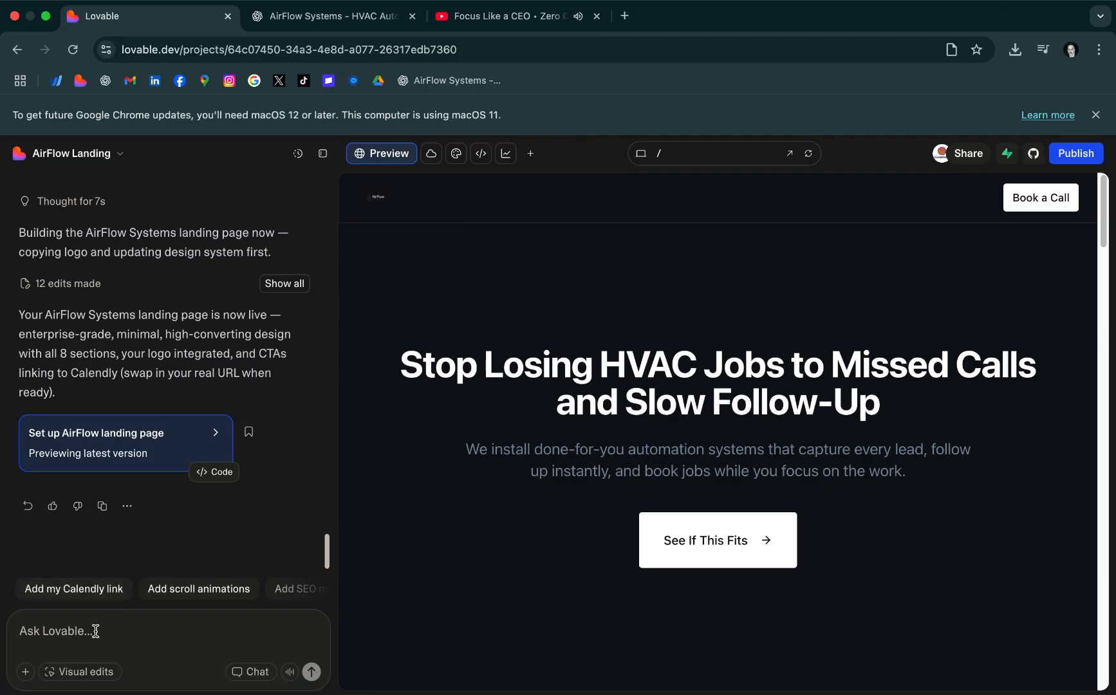
type("c")
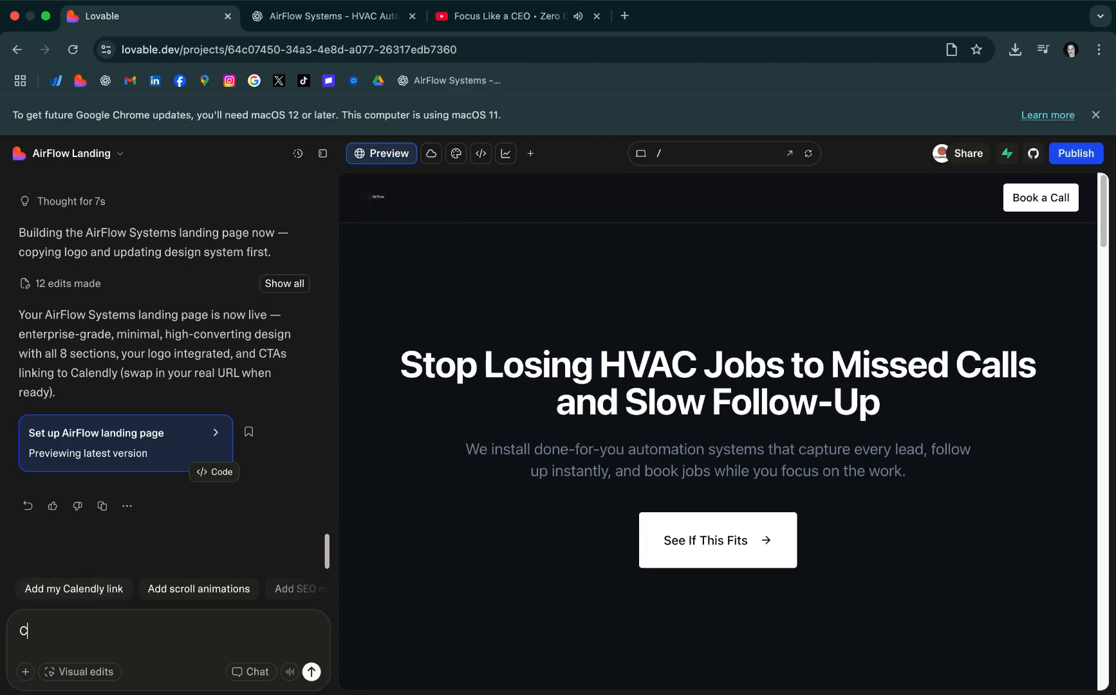
key("BackSpace")
key("BackSpace")
key("BackSpace")
Switch to ChatGPT and draft a message saying the header logo is way too small and should be a bit bigger, with a context image coming
left_click(341, 17)
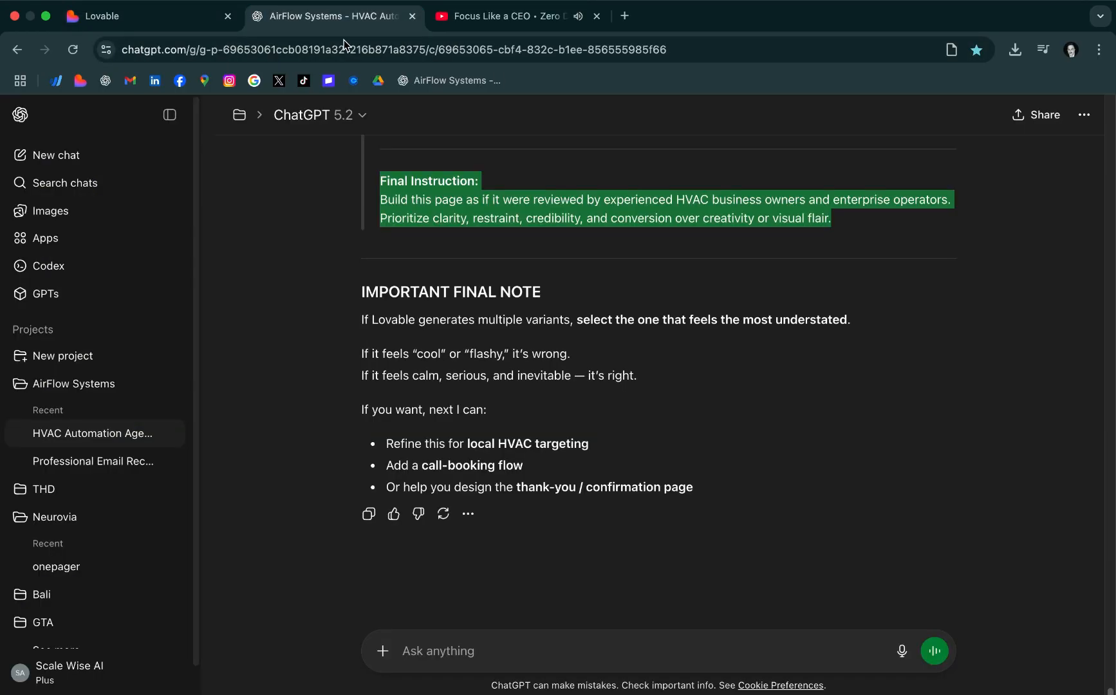
left_click(553, 652)
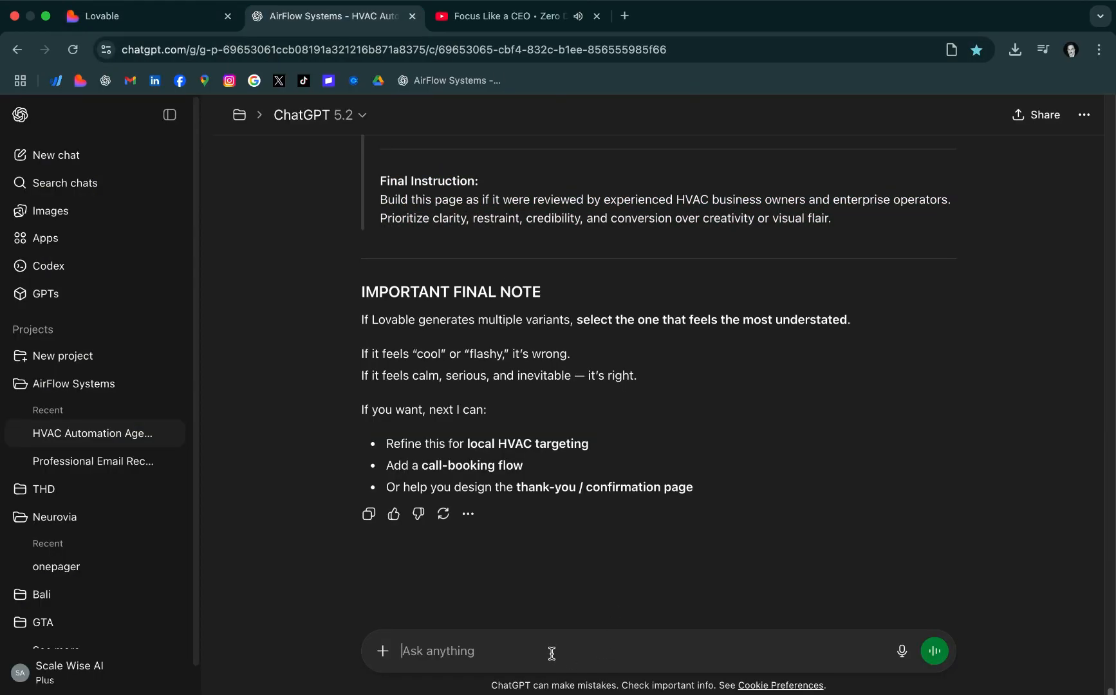
type("i want to make the logo in the head")
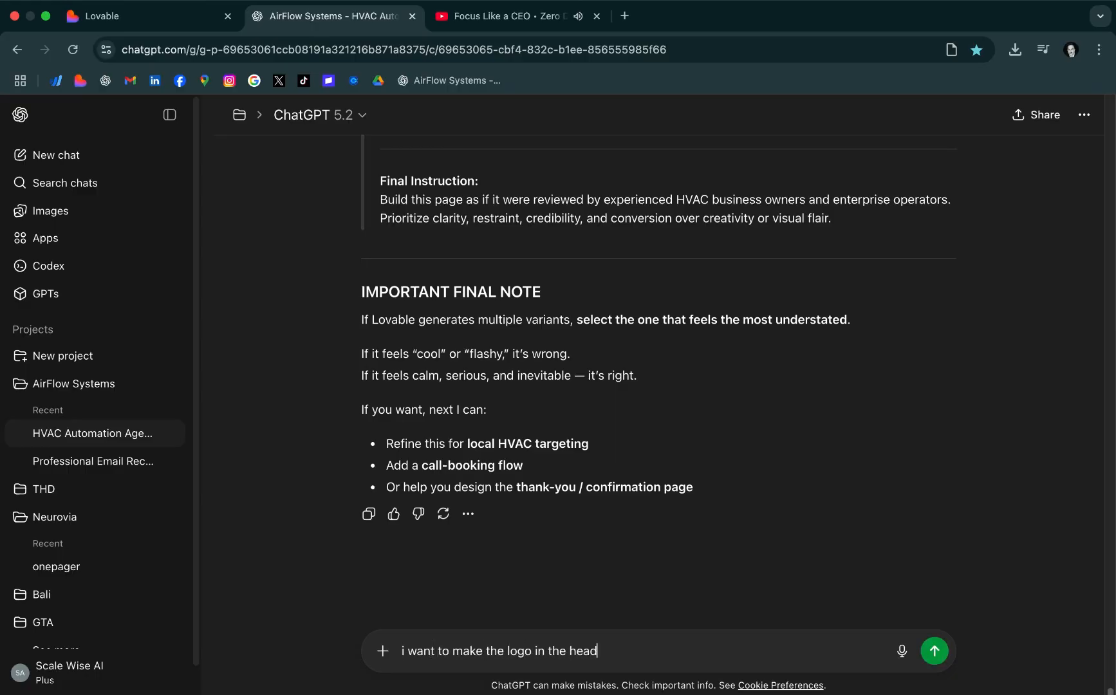
type("er a bit bigger its way to small to see properly.")
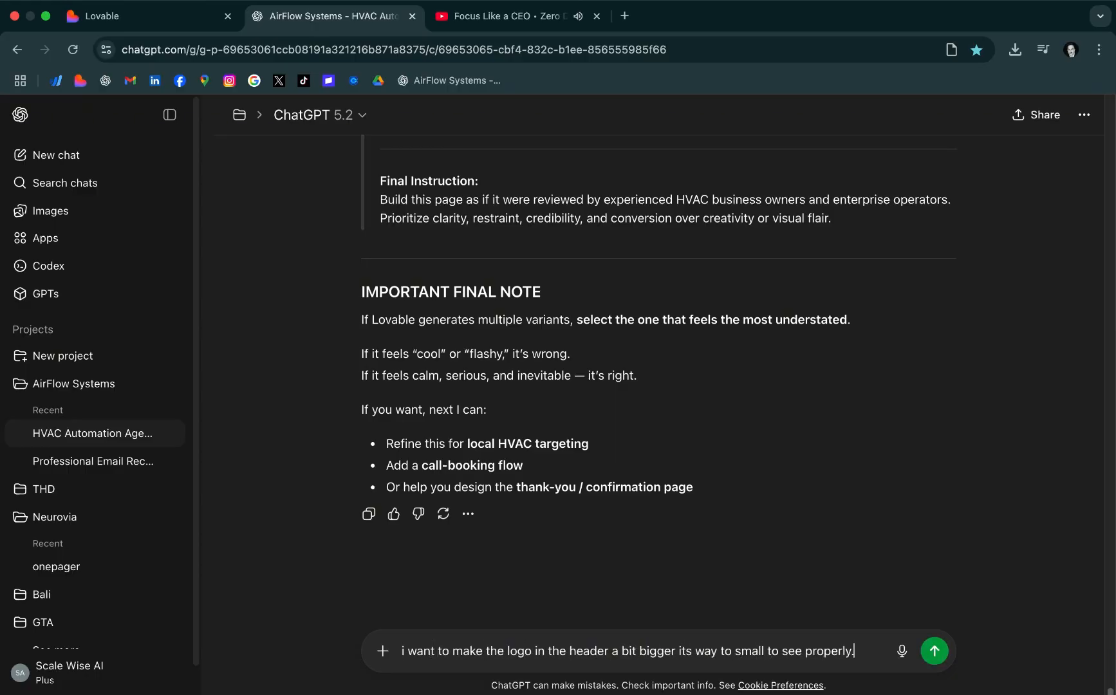
type(" i will send an image for context")
Capture a screenshot of the landing page header in Lovable, attach it to the drafted ChatGPT message, and send it
left_click(154, 18)
key("super+shift+4")
left_click_drag(341, 175, 1096, 224)
left_click(331, 16)
left_click_drag(1050, 671, 683, 605)
left_click(936, 658)
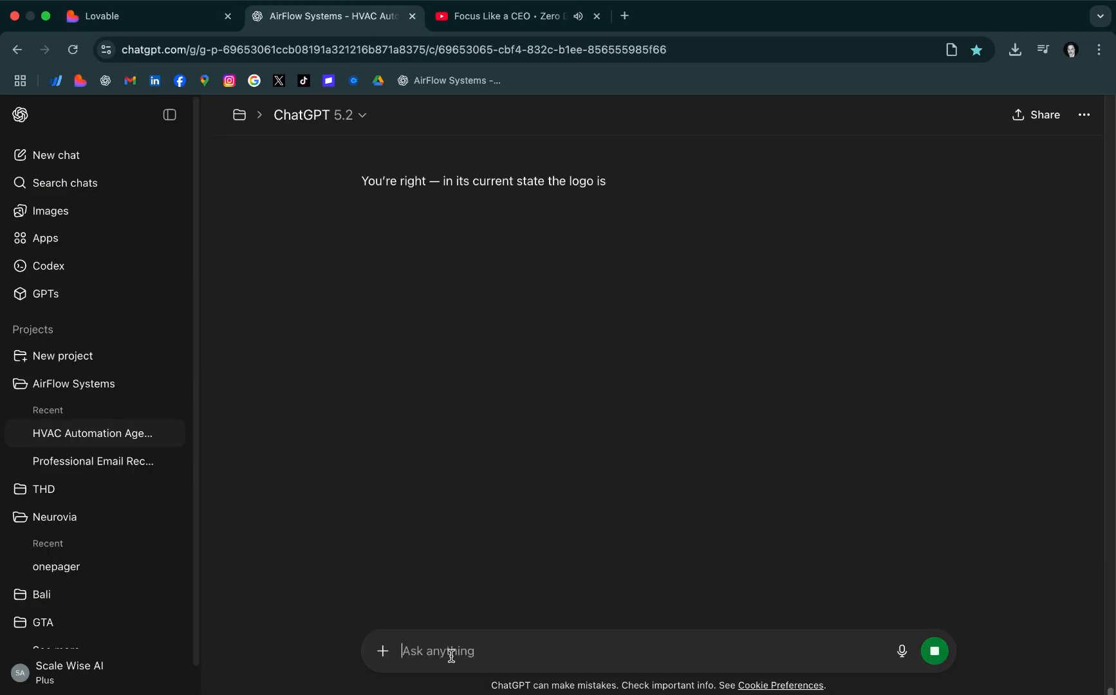
Ask ChatGPT "can you generate a lovable prompt to resize it the perfect way." as a follow-up about the header logo
type("can you generate a lovable prompt")
scroll(843, 590, "down", 5)
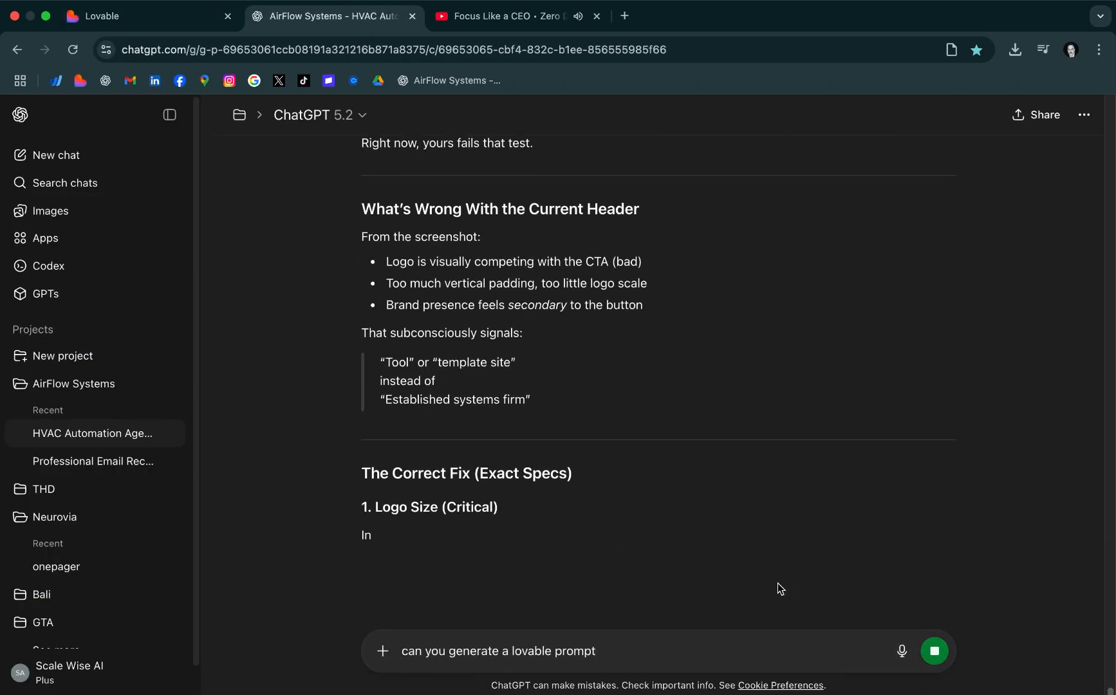
scroll(769, 583, "down", 5)
type("to resize it the perfect way.")
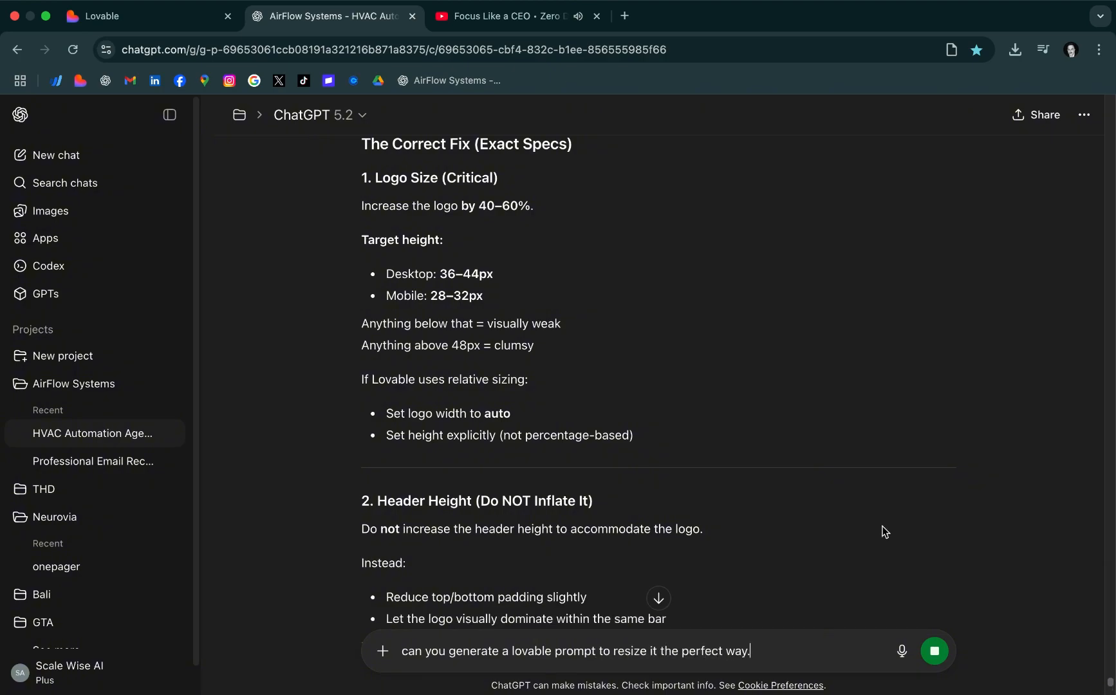
scroll(885, 531, "down", 15)
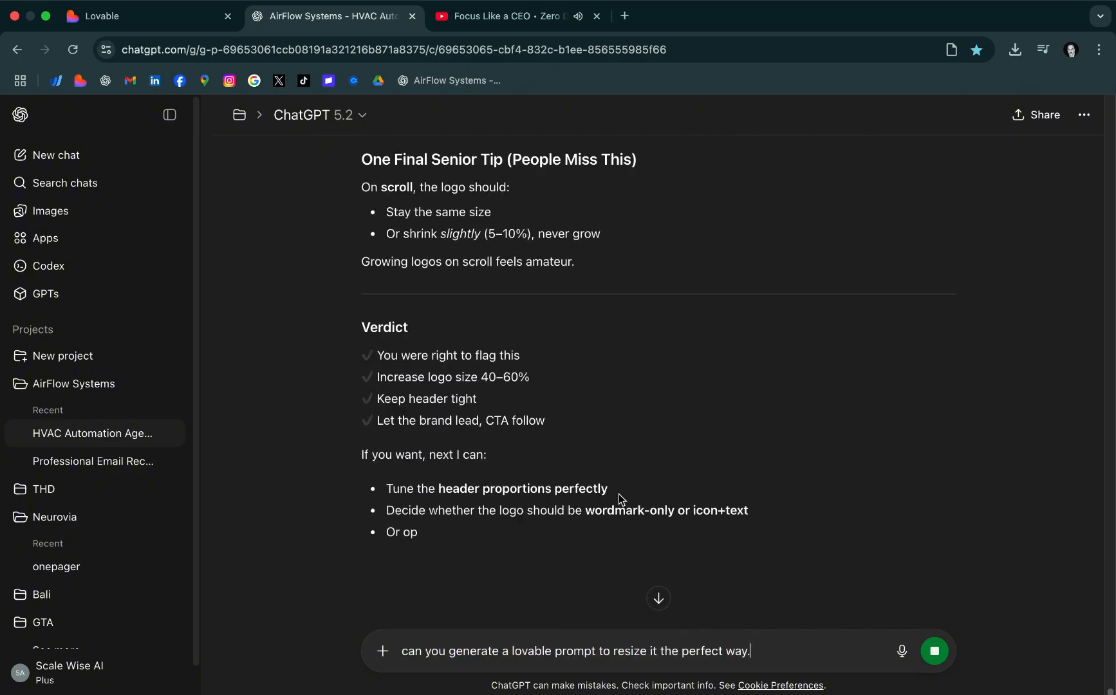
Switch to Lovable and look over the landing page preview from the hero to the automation systems section and back
key("super+1")
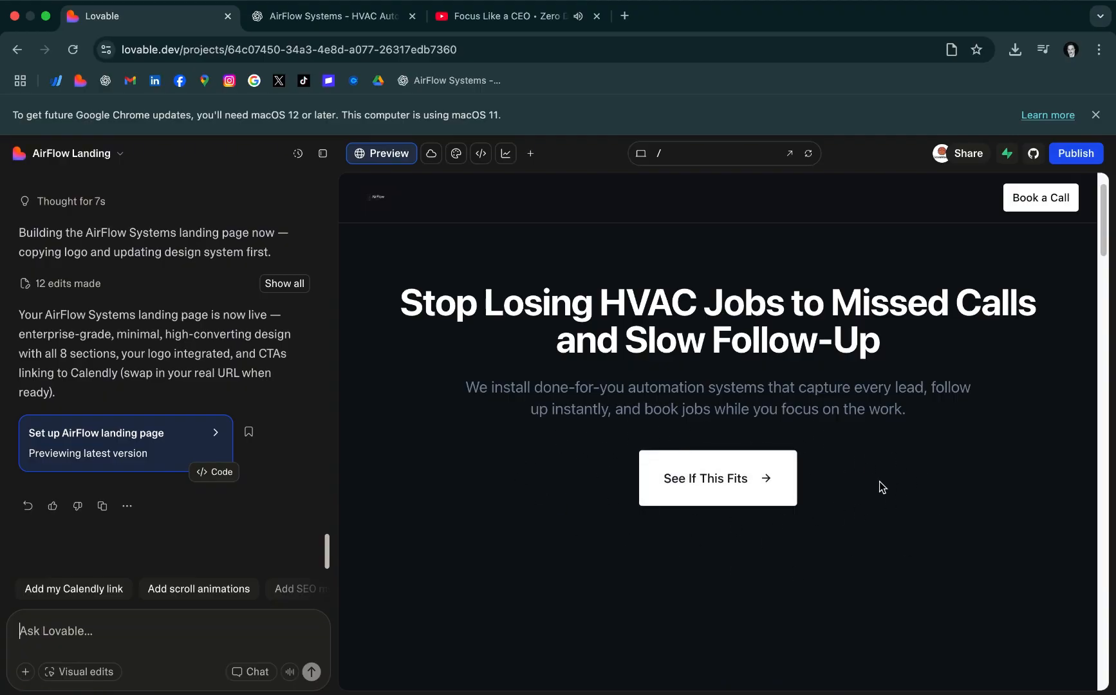
scroll(766, 502, "down", 5)
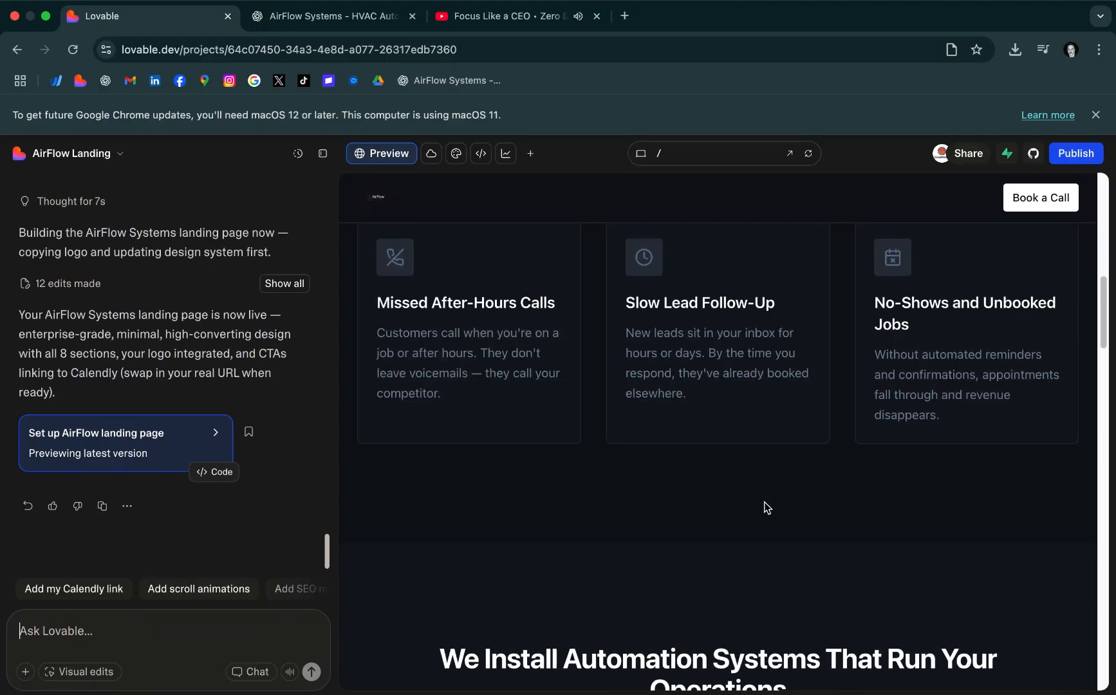
scroll(766, 507, "down", 1)
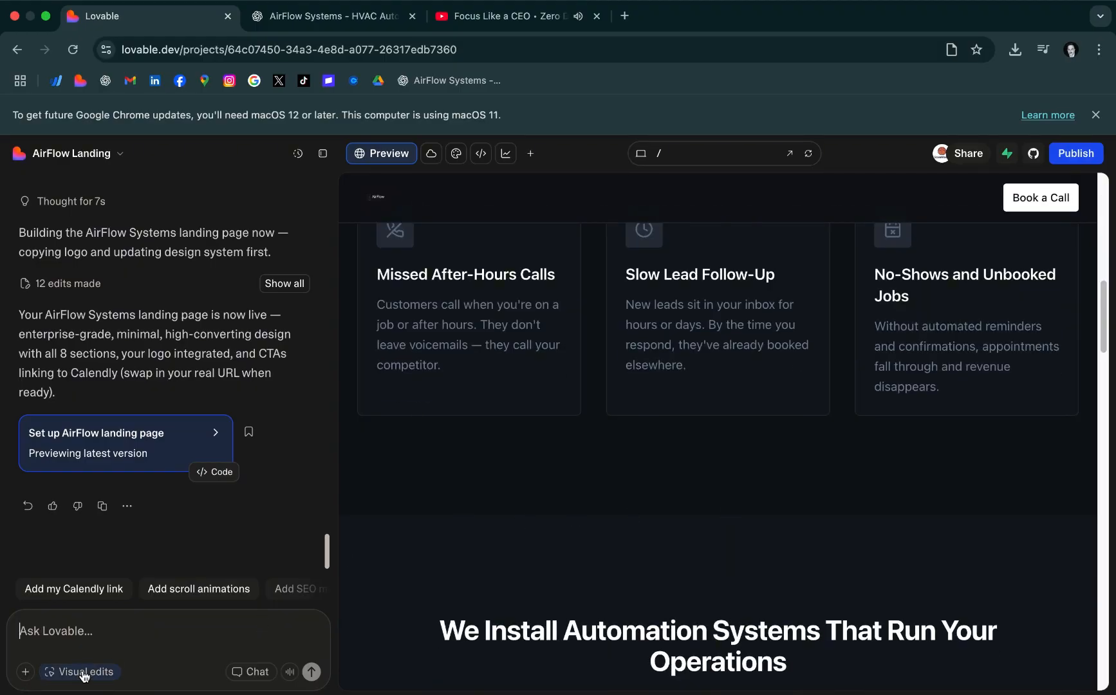
scroll(374, 520, "up", 5)
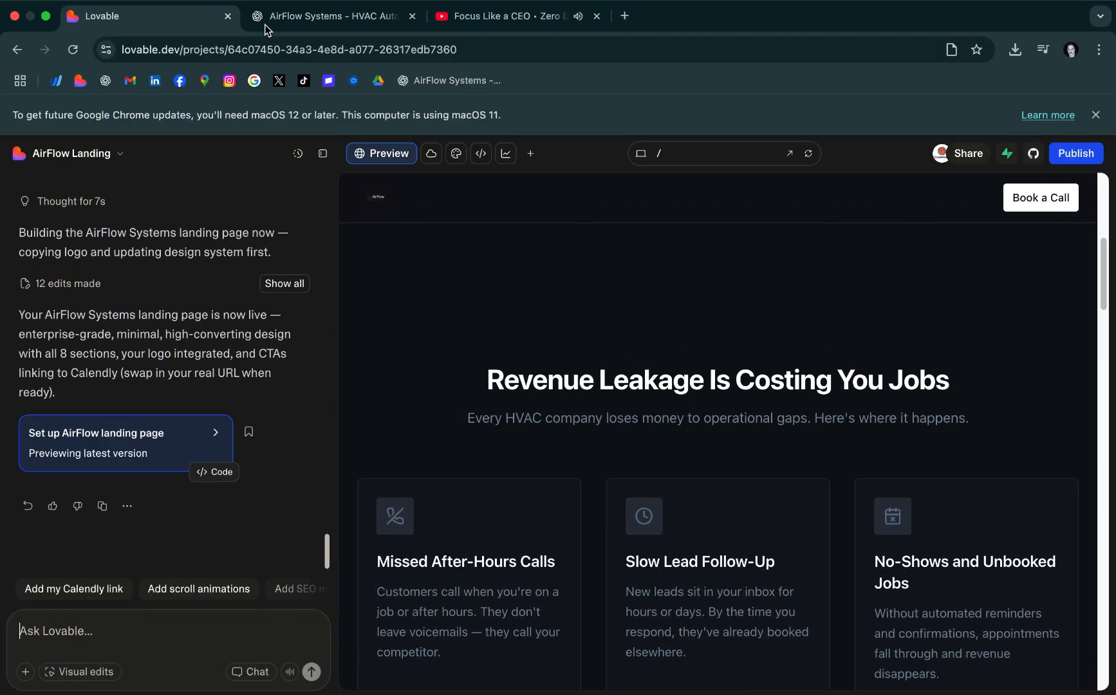
scroll(752, 497, "down", 10)
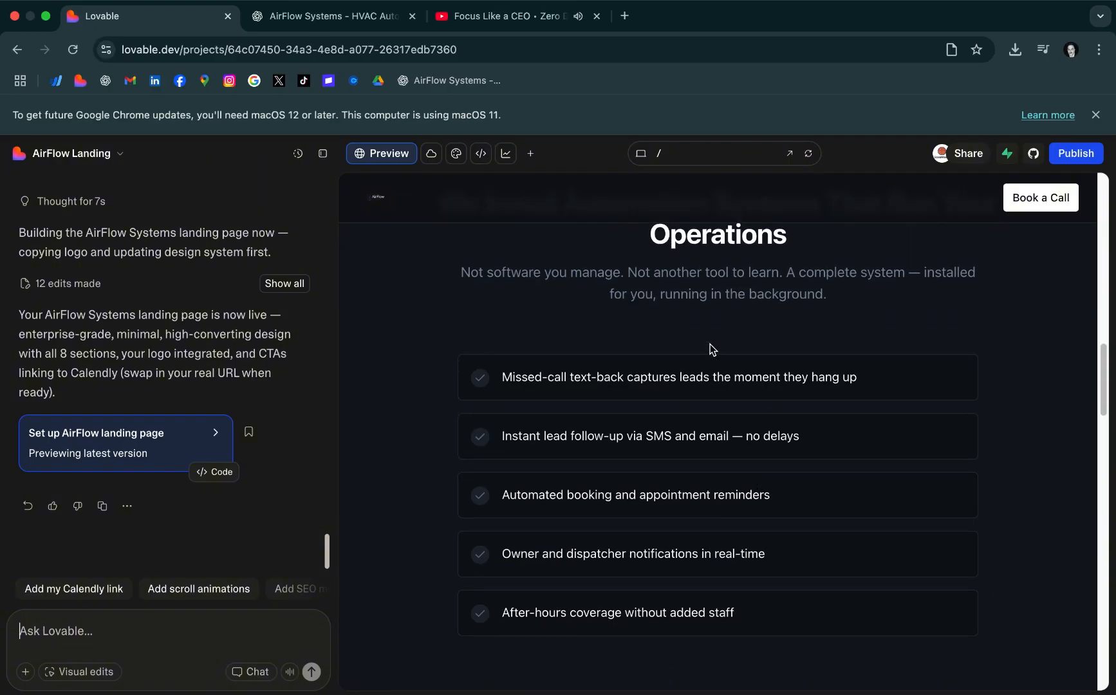
scroll(708, 360, "up", 7)
scroll(537, 520, "up", 6)
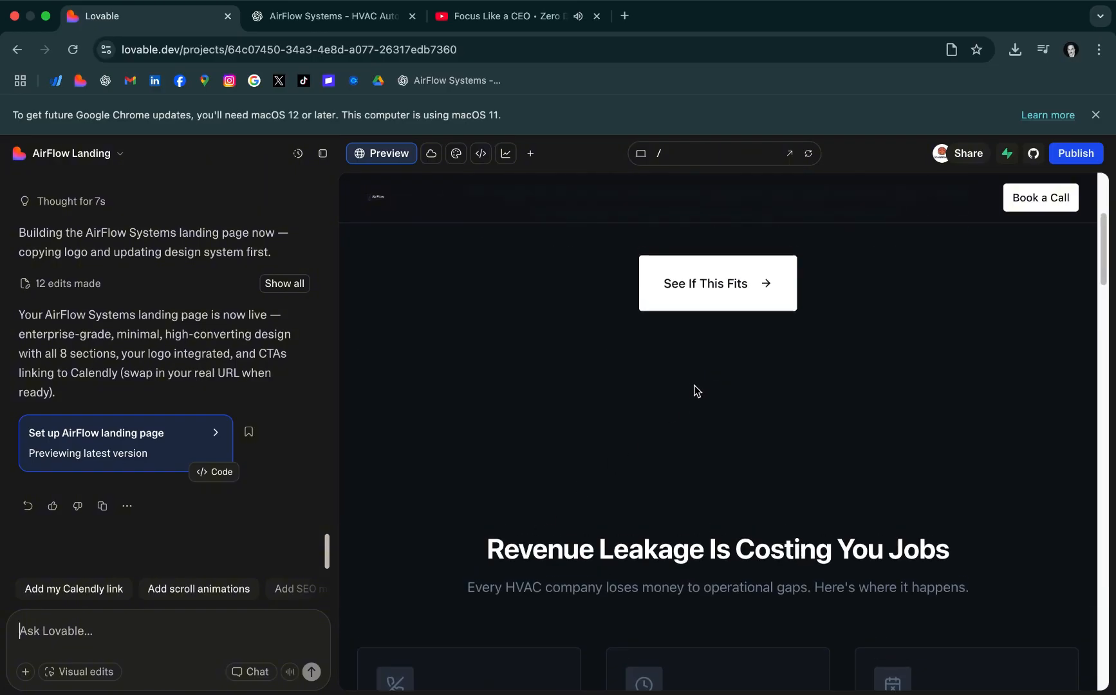
scroll(695, 392, "up", 4)
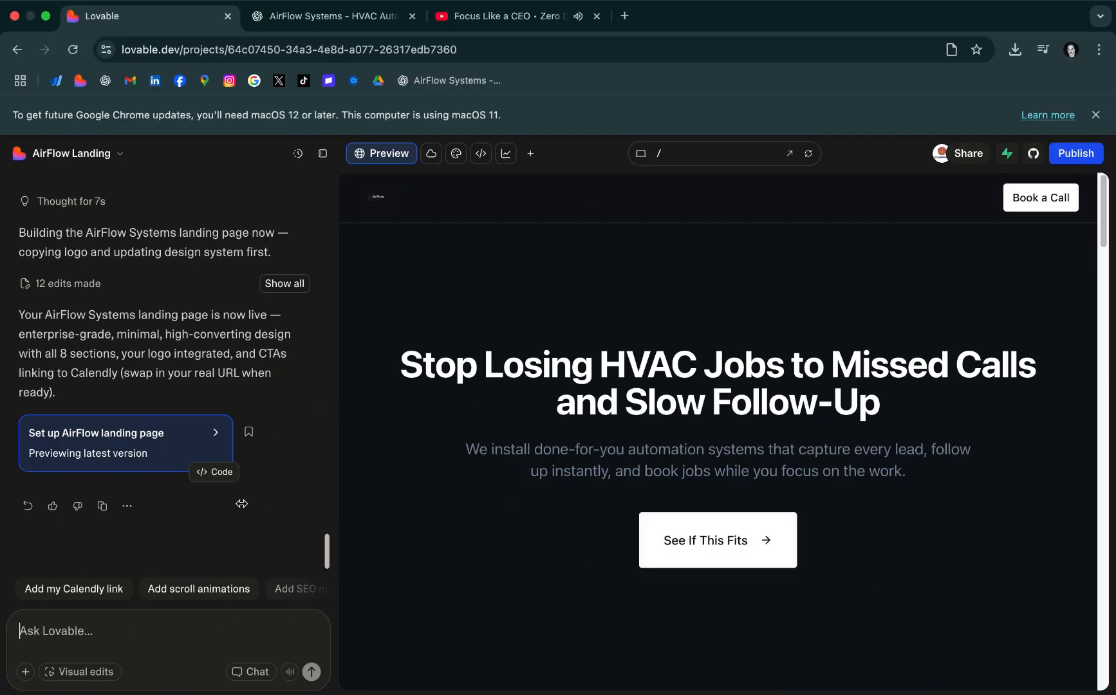
scroll(697, 506, "down", 8)
scroll(580, 403, "up", 8)
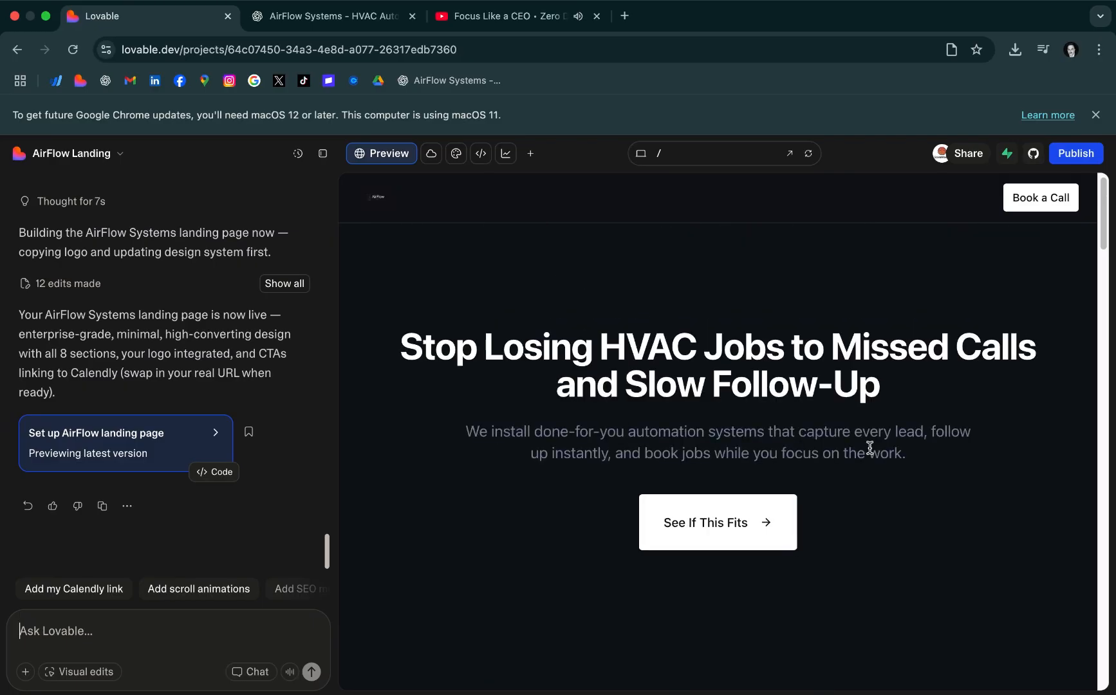
left_click_drag(1102, 235, 1102, 205)
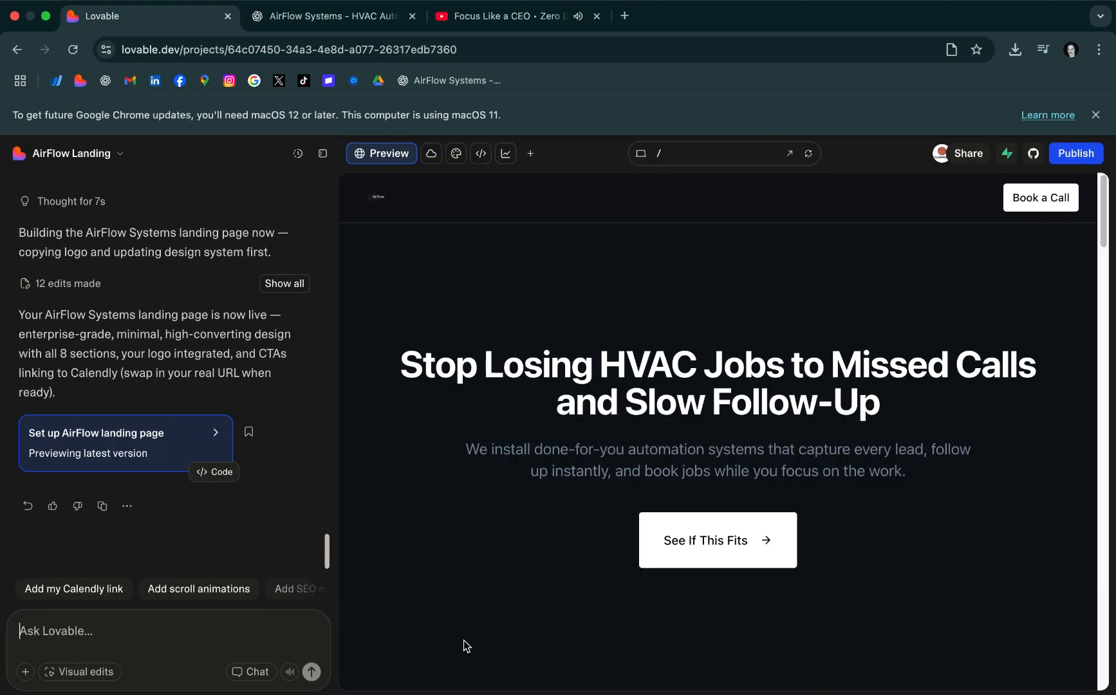
Send the ChatGPT-generated logo-resizing prompt in Lovable's chat mode and review the proposed header plan down to its summary of changes
key("super+v")
key("Return")
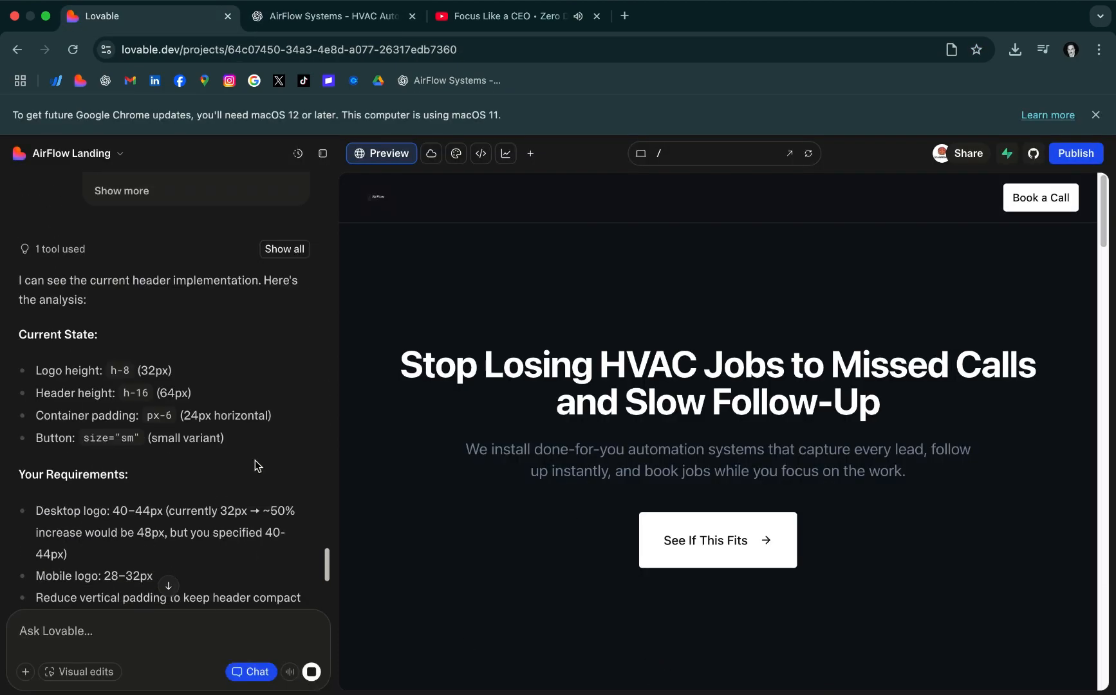
scroll(633, 456, "down", 3)
scroll(634, 457, "down", 15)
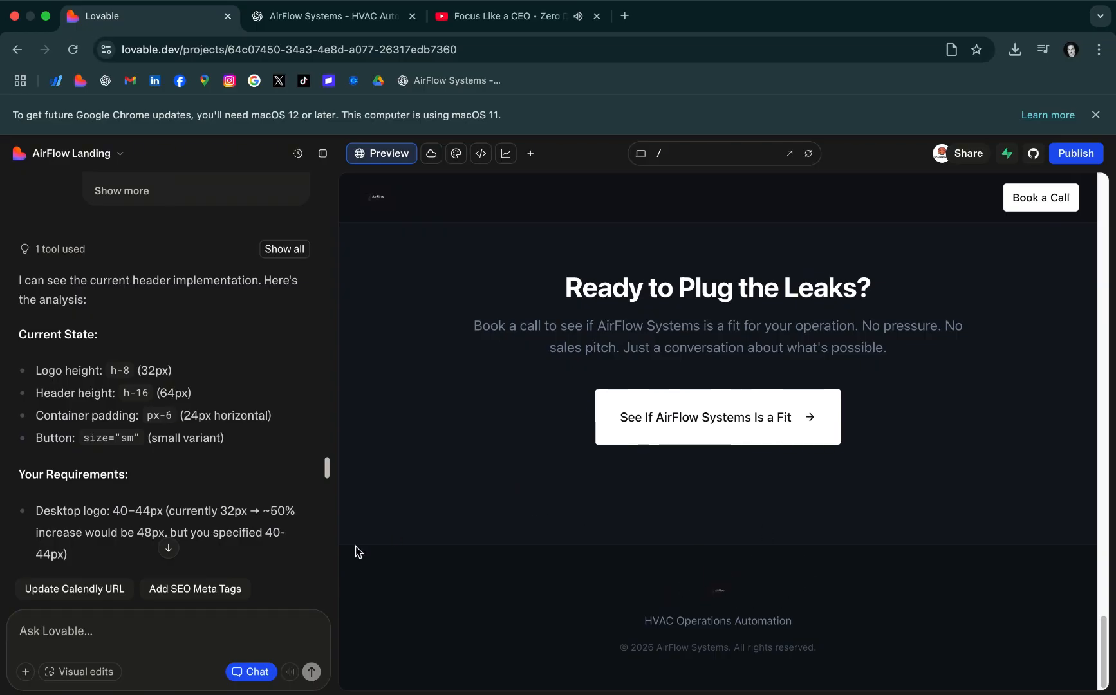
scroll(222, 549, "down", 15)
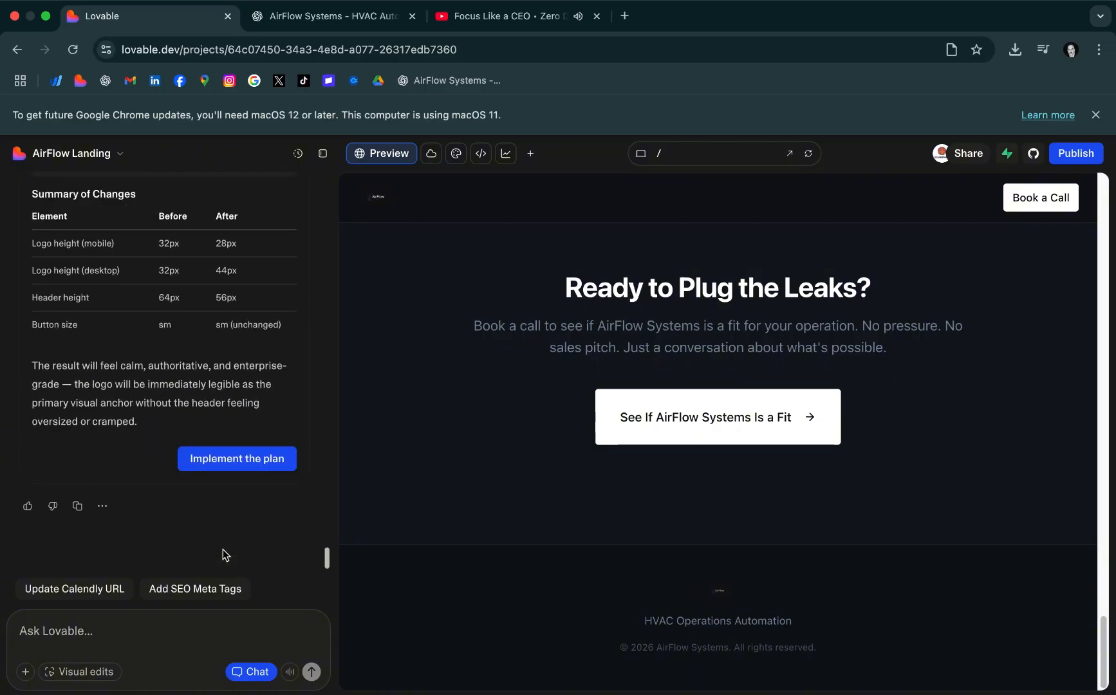
Approve the proposed header logo plan for implementation, and ask ChatGPT to "make one for the footer now."
left_click(234, 469)
key("ctrl+Tab")
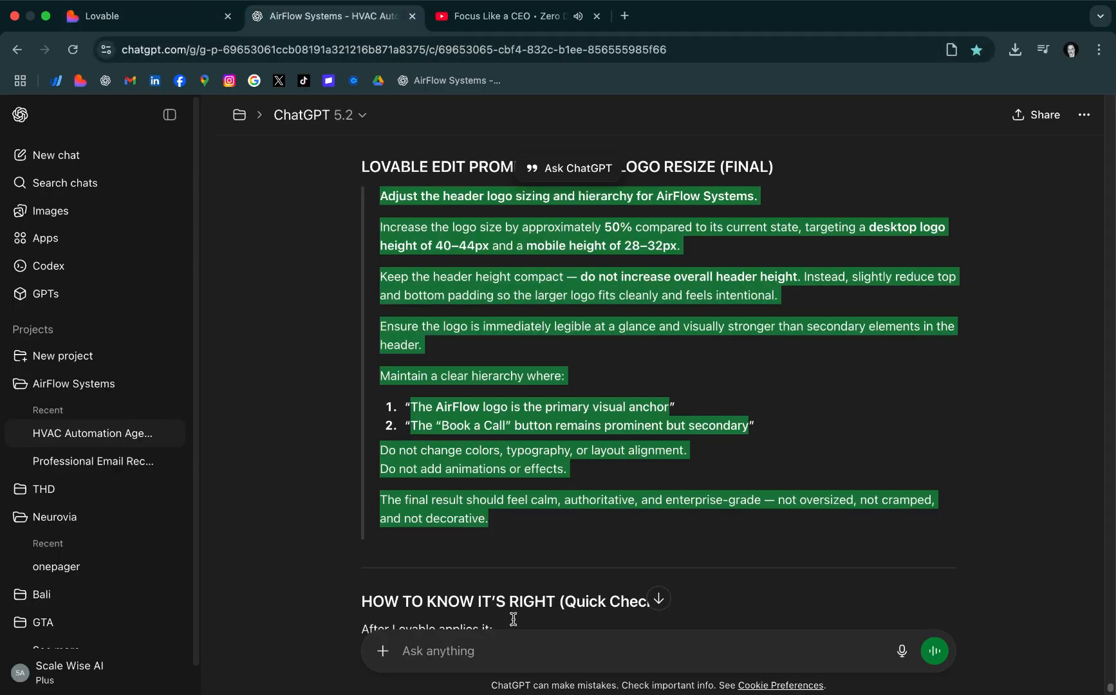
left_click(500, 639)
type("make on")
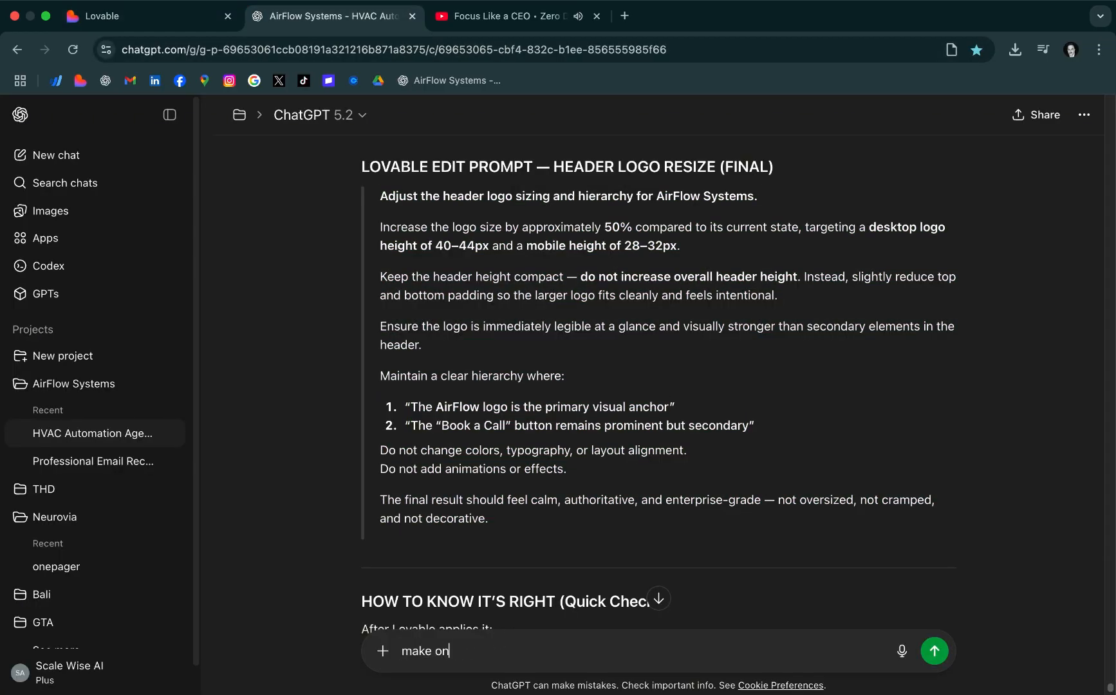
type("e for the footer now.")
key("Return")
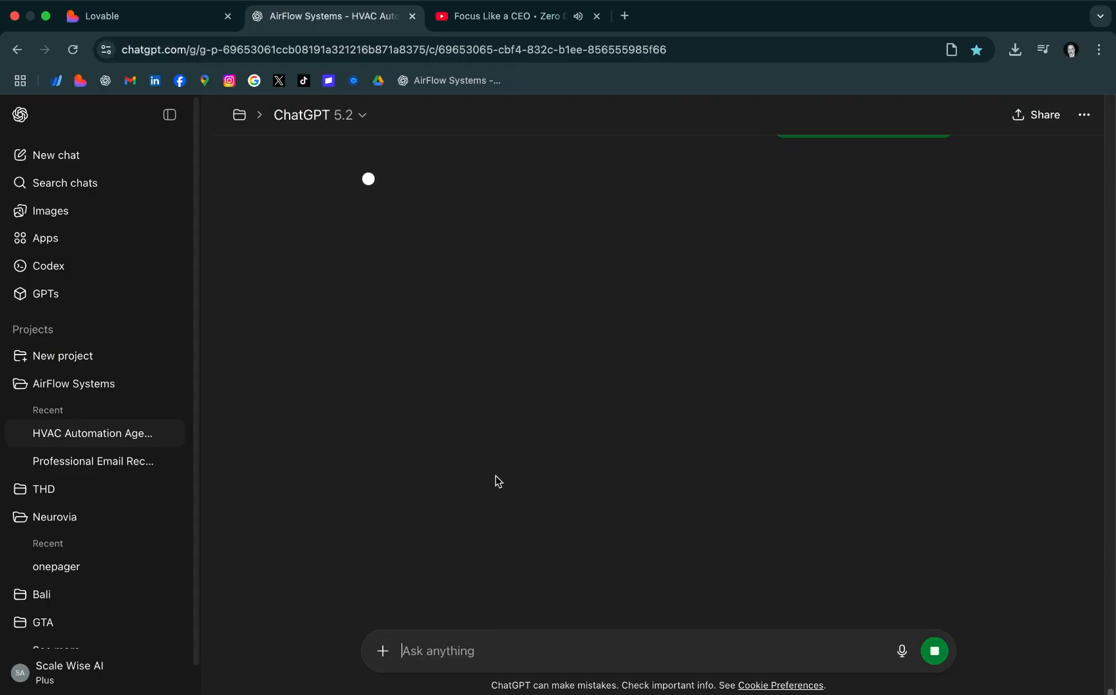
Switch to Lovable and examine the landing page preview with the header logo edit, from the hero to the closing call-to-action
left_click(118, 25)
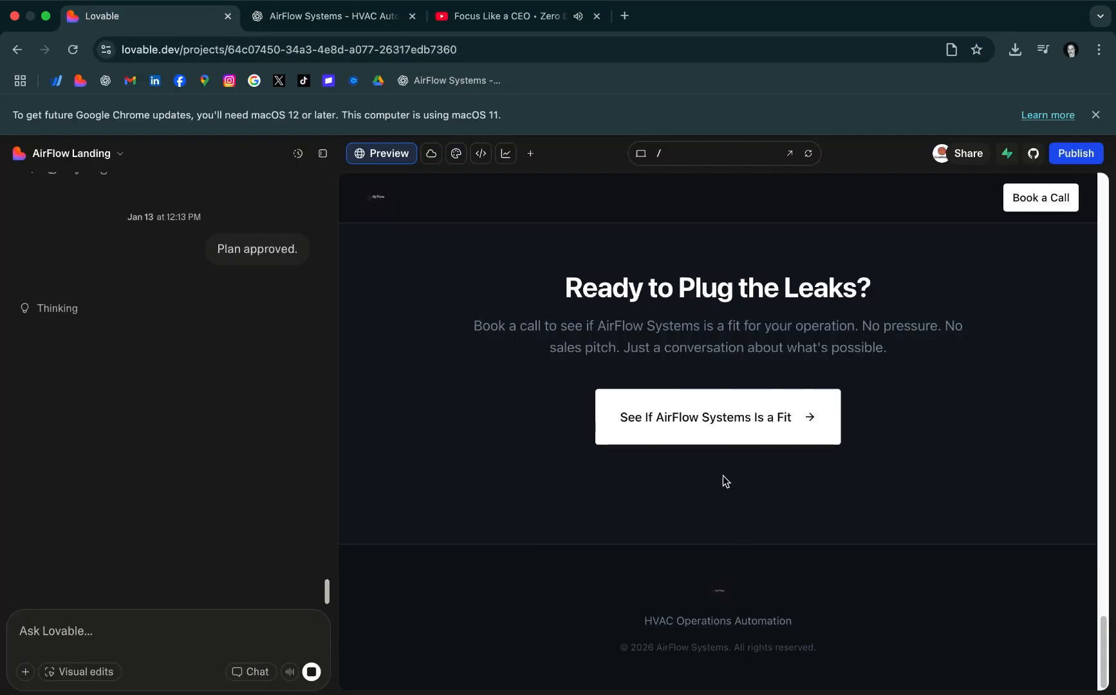
scroll(723, 476, "up", 10)
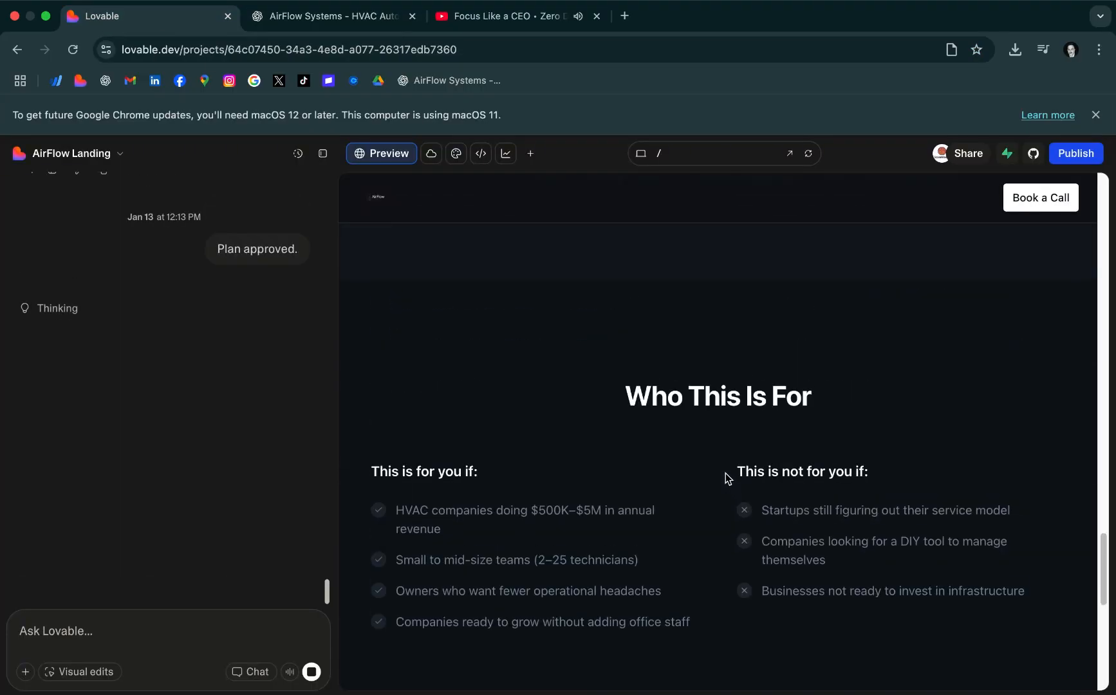
scroll(725, 474, "down", 1)
scroll(740, 479, "up", 15)
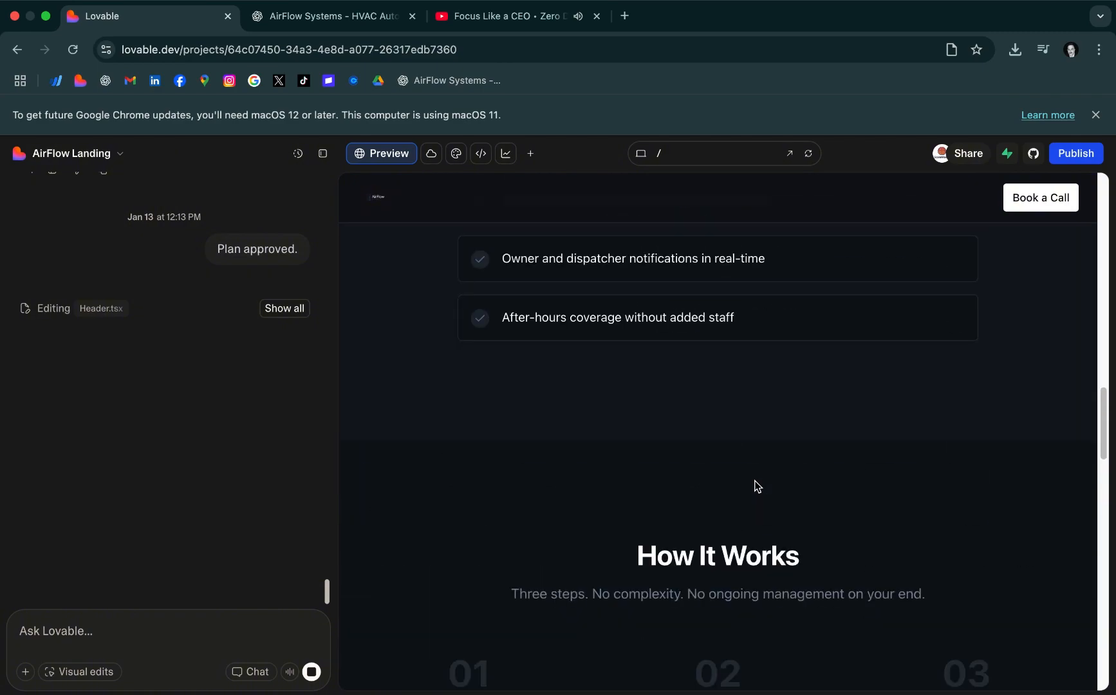
left_click_drag(1103, 422, 1113, 211)
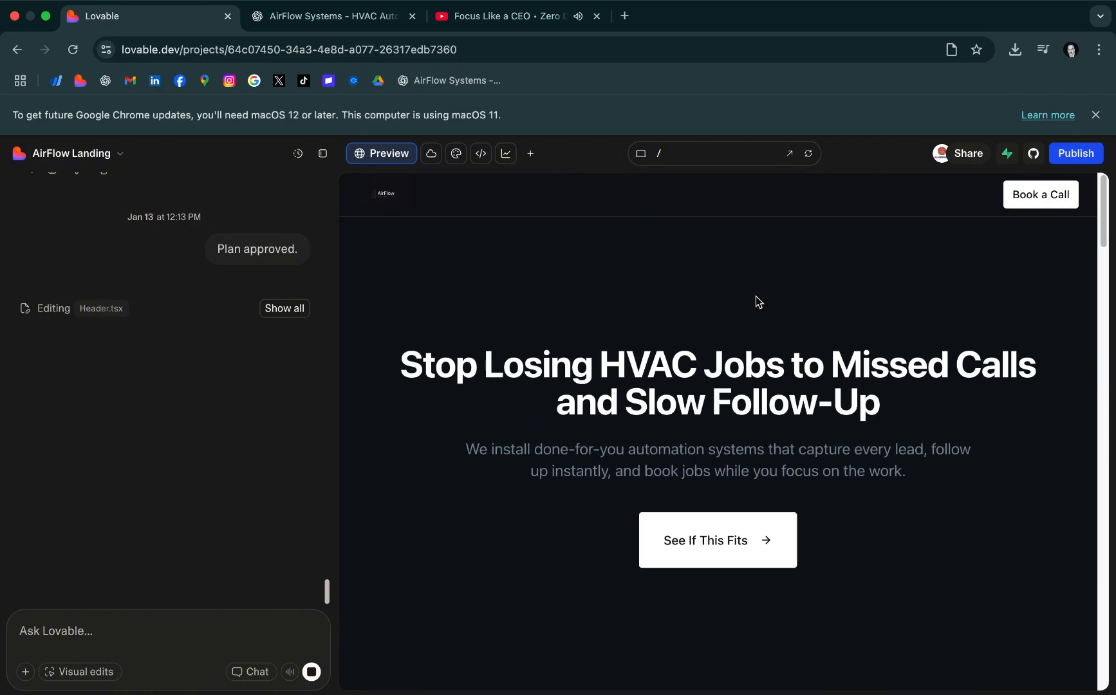
left_click_drag(1107, 217, 1111, 367)
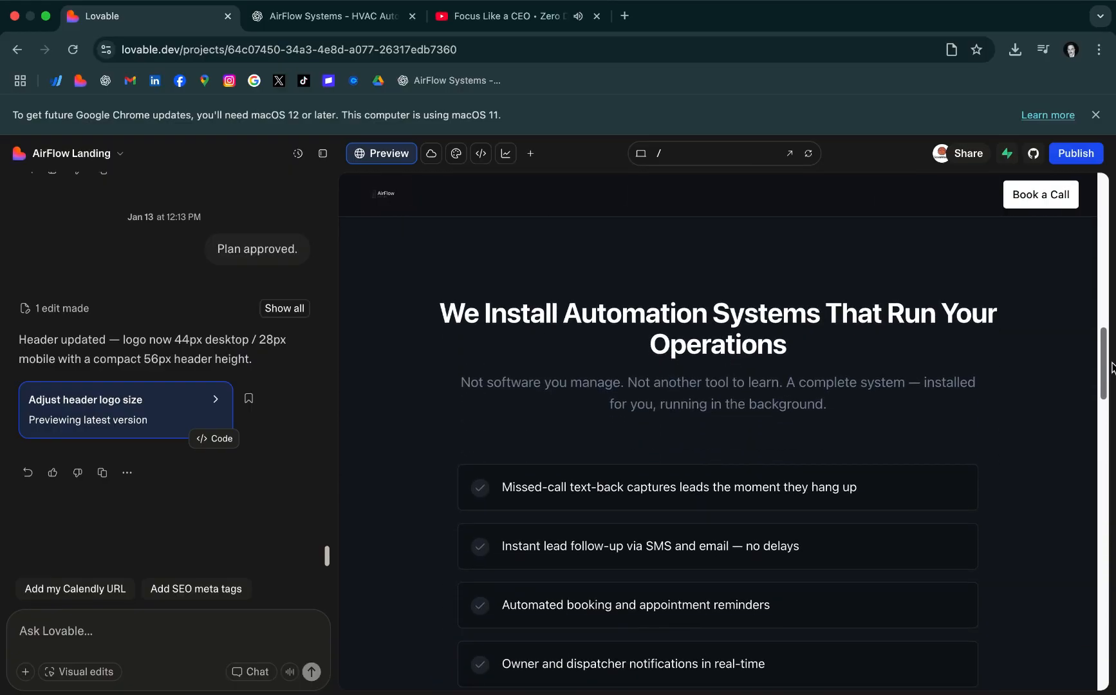
left_click_drag(1112, 366, 1113, 533)
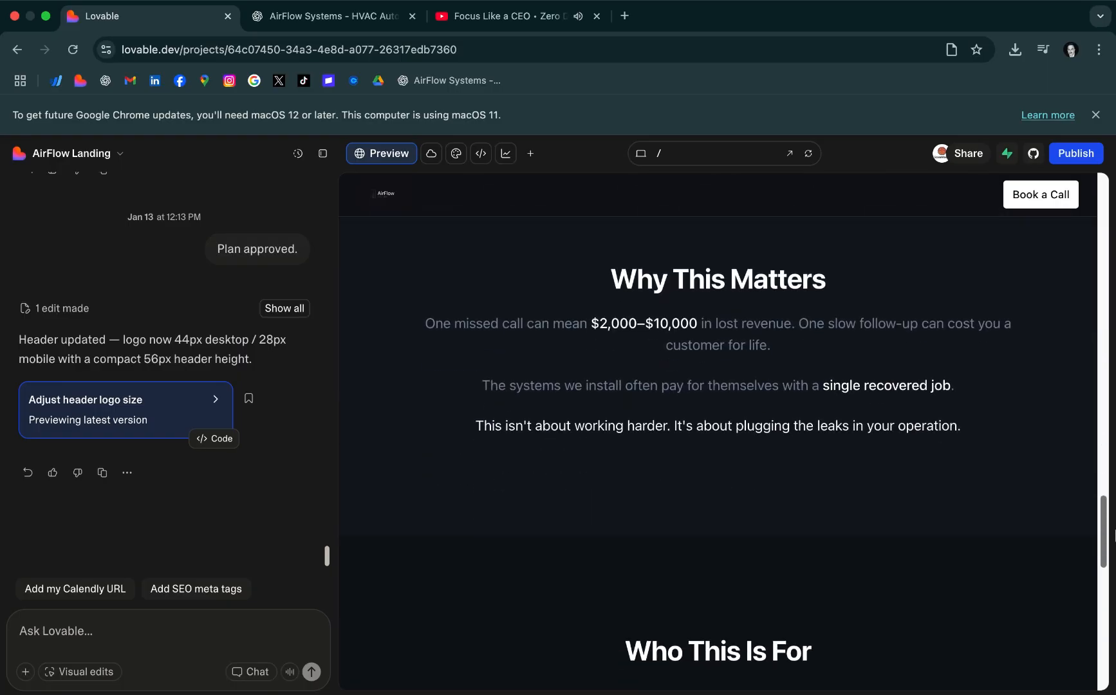
left_click_drag(1114, 533, 1113, 641)
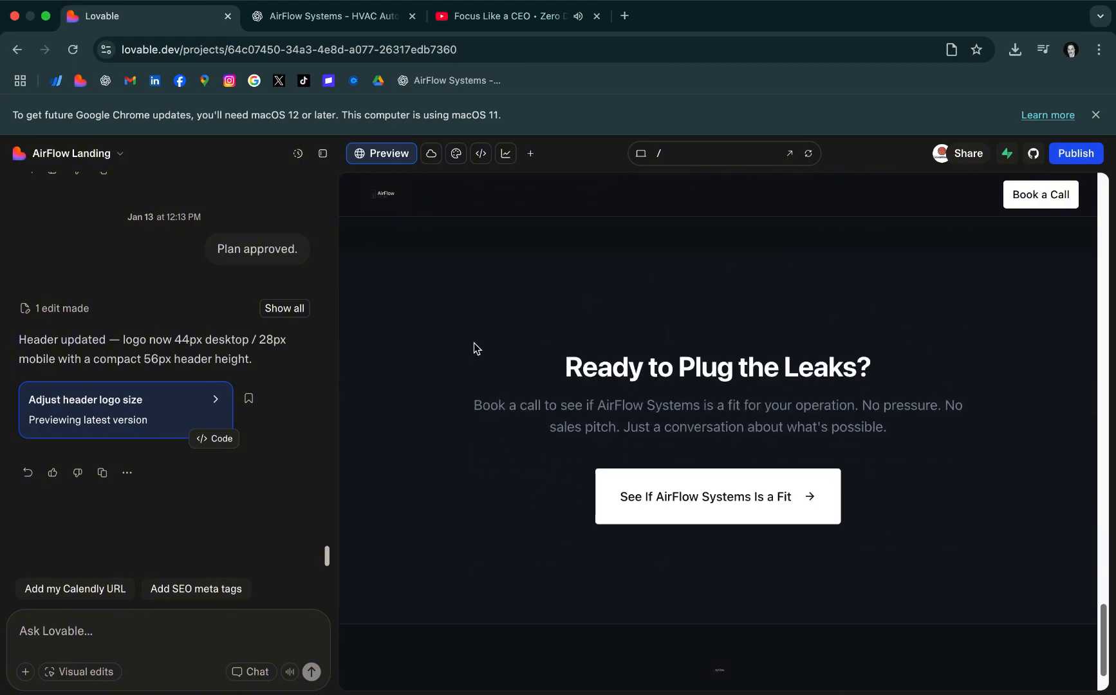
Compare the footer and header logos in the preview, and reload the Lovable project to recheck the logo size
left_click_drag(475, 343, 885, 550)
left_click(885, 550)
scroll(1028, 497, "down", 2)
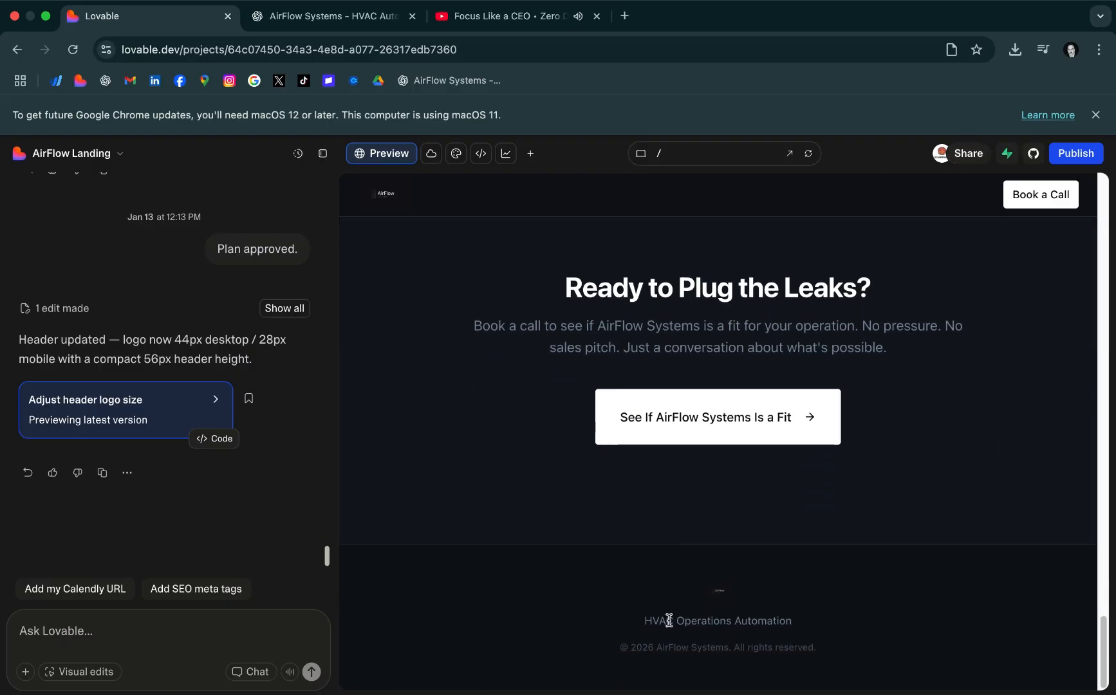
scroll(780, 490, "up", 7)
scroll(855, 471, "up", 8)
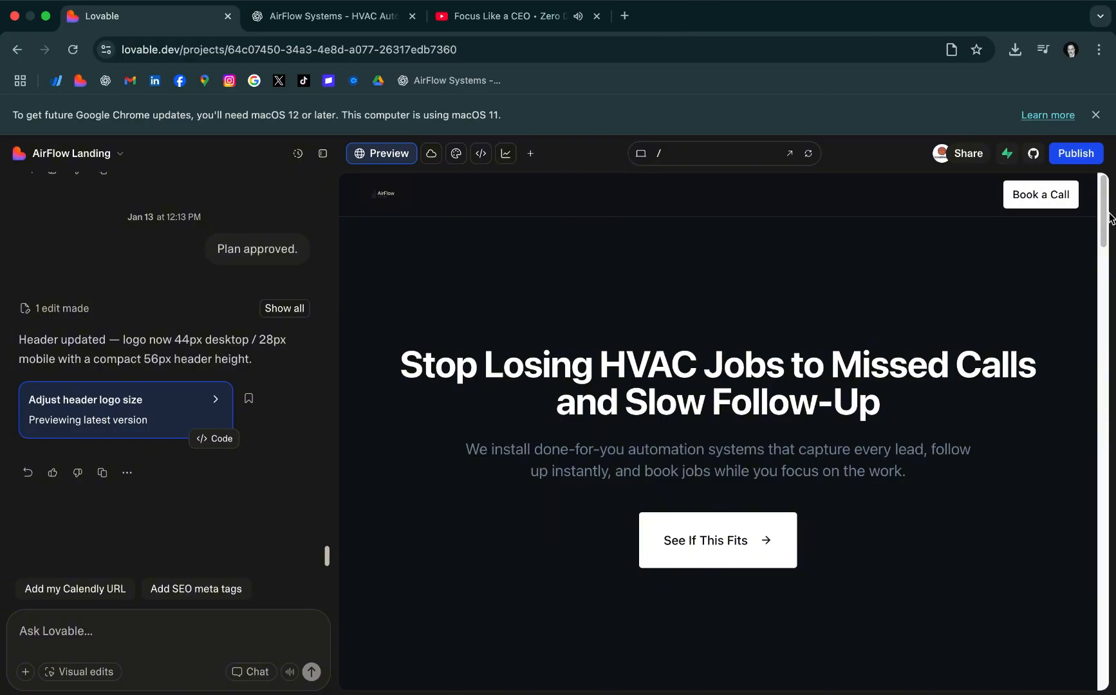
left_click_drag(1109, 218, 1114, 652)
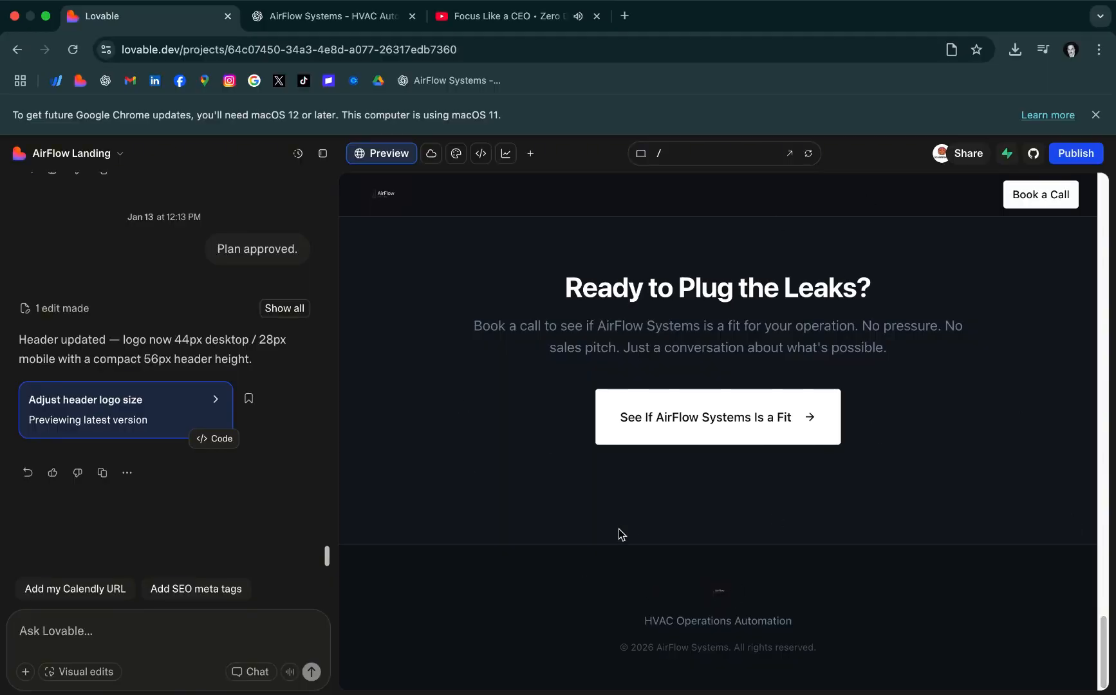
scroll(278, 495, "down", 1)
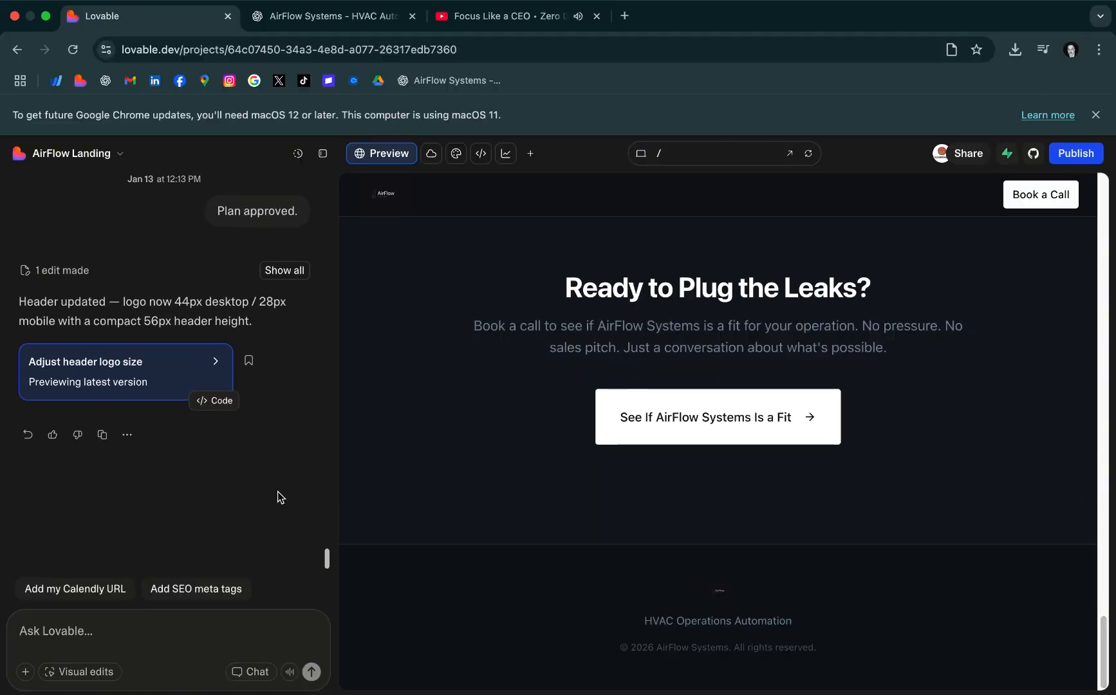
scroll(145, 406, "up", 1)
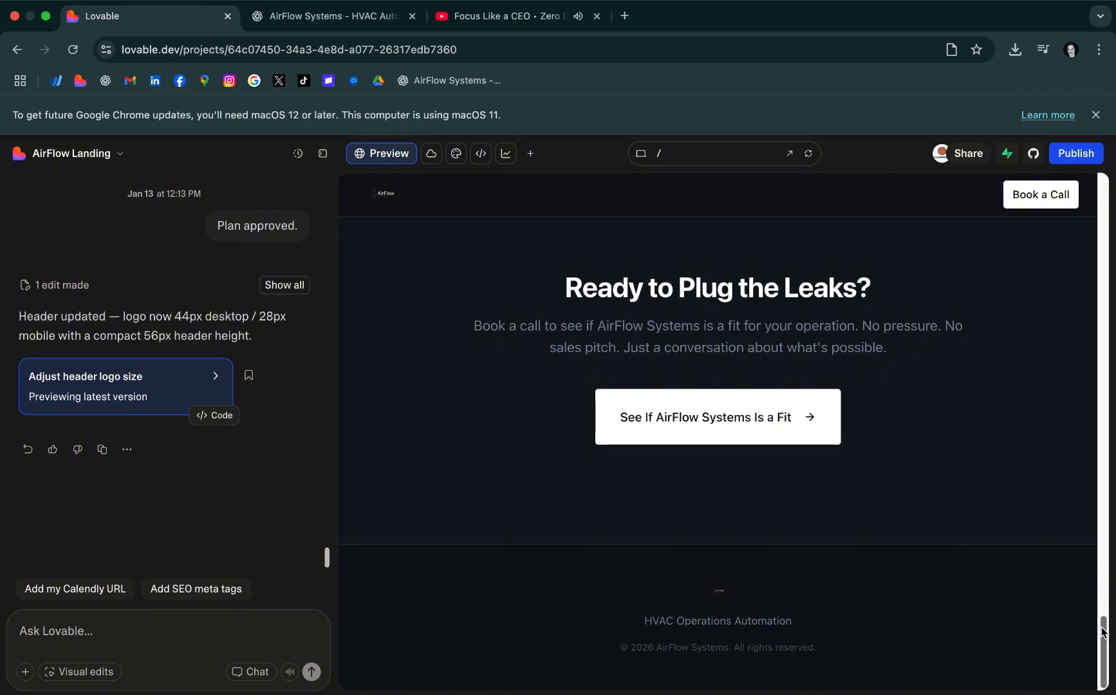
left_click_drag(1104, 626, 1099, 118)
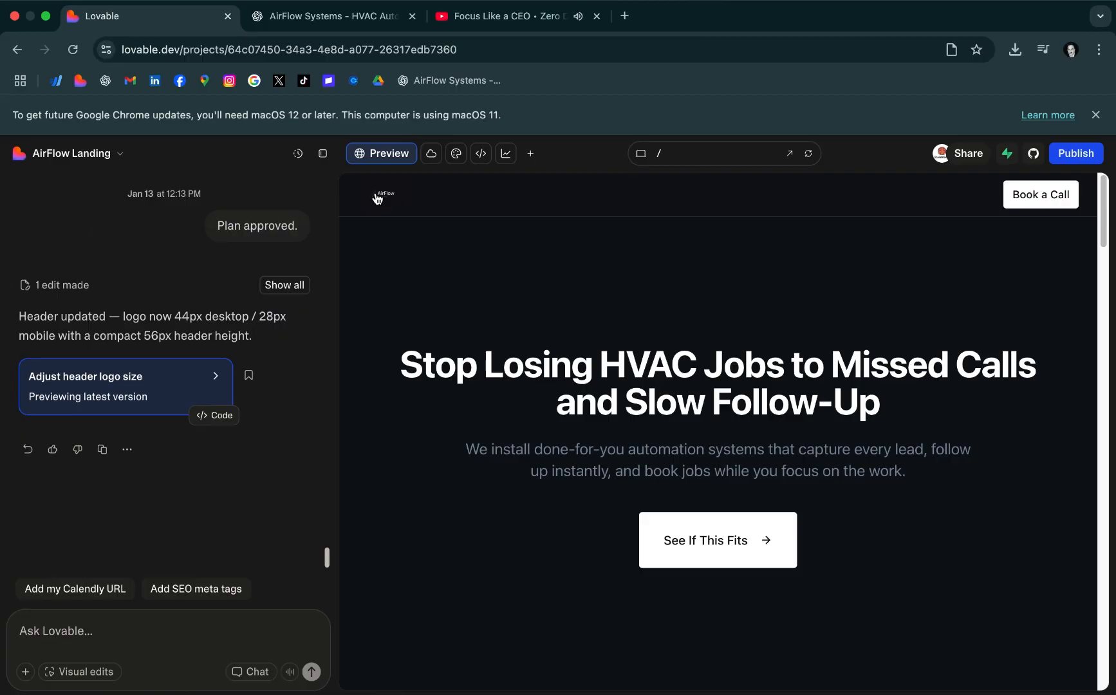
left_click(73, 50)
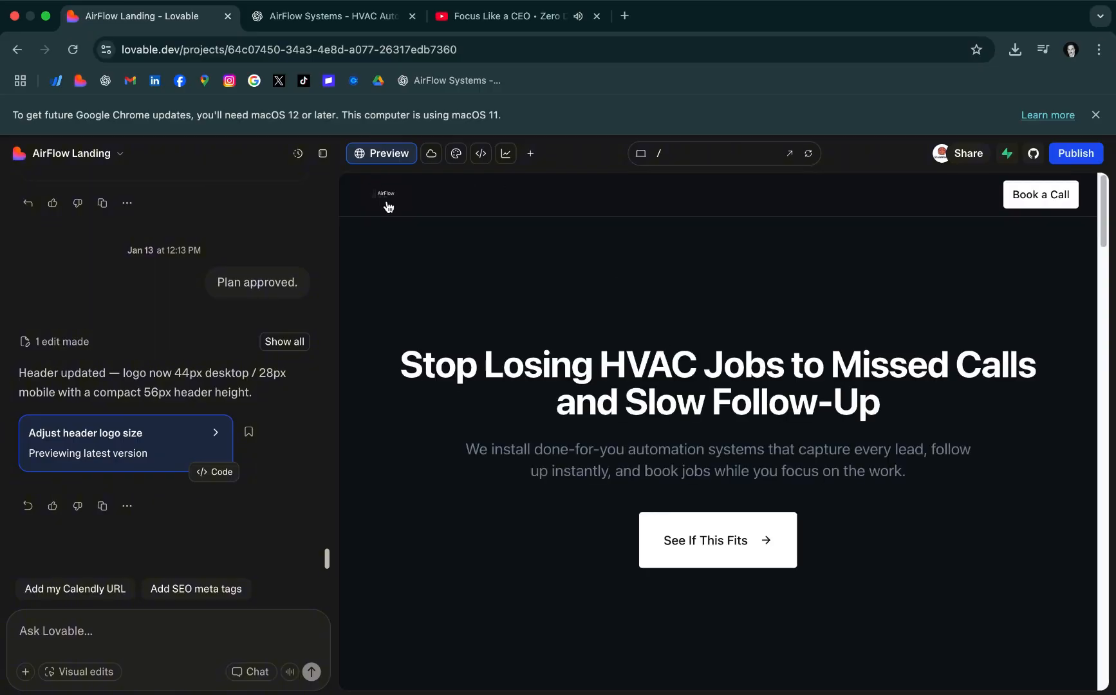
scroll(593, 483, "down", 20)
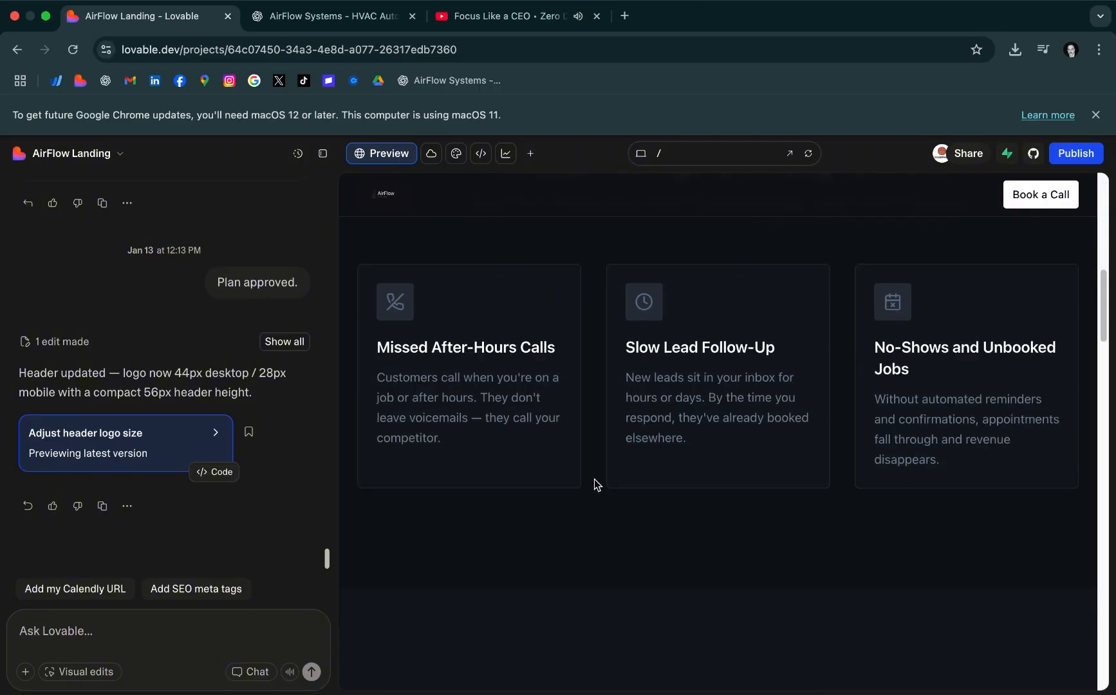
Switch to ChatGPT and send "make a prompt to adjust the same size but its still way too small make it bigger"
left_click(258, 18)
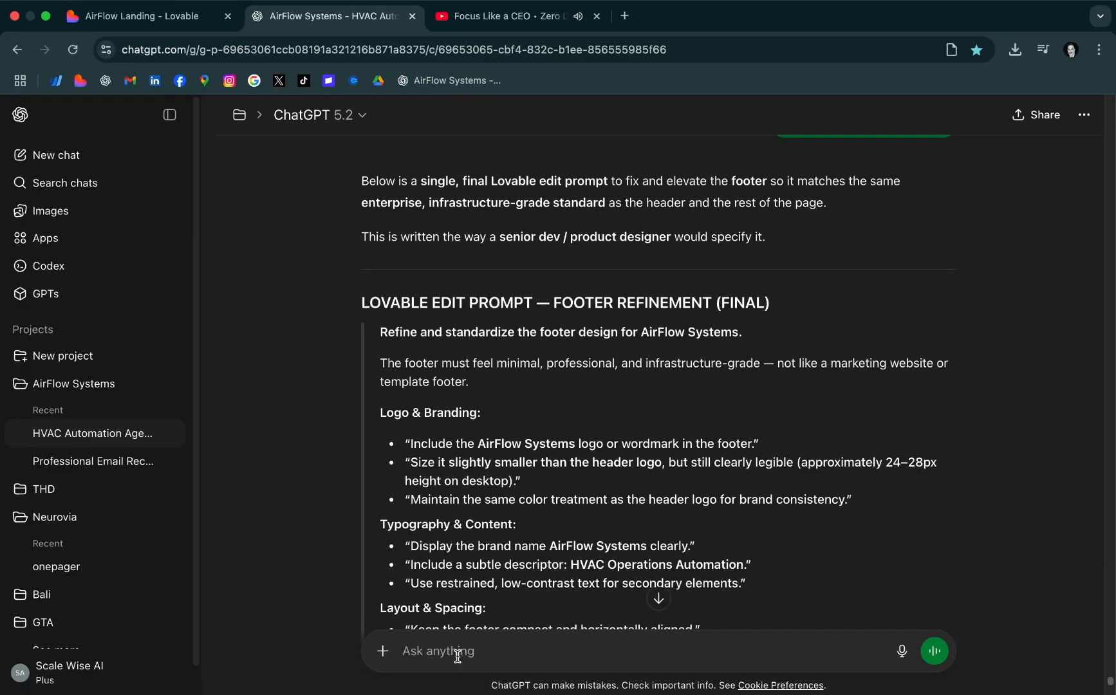
type("make a prompt to adjust")
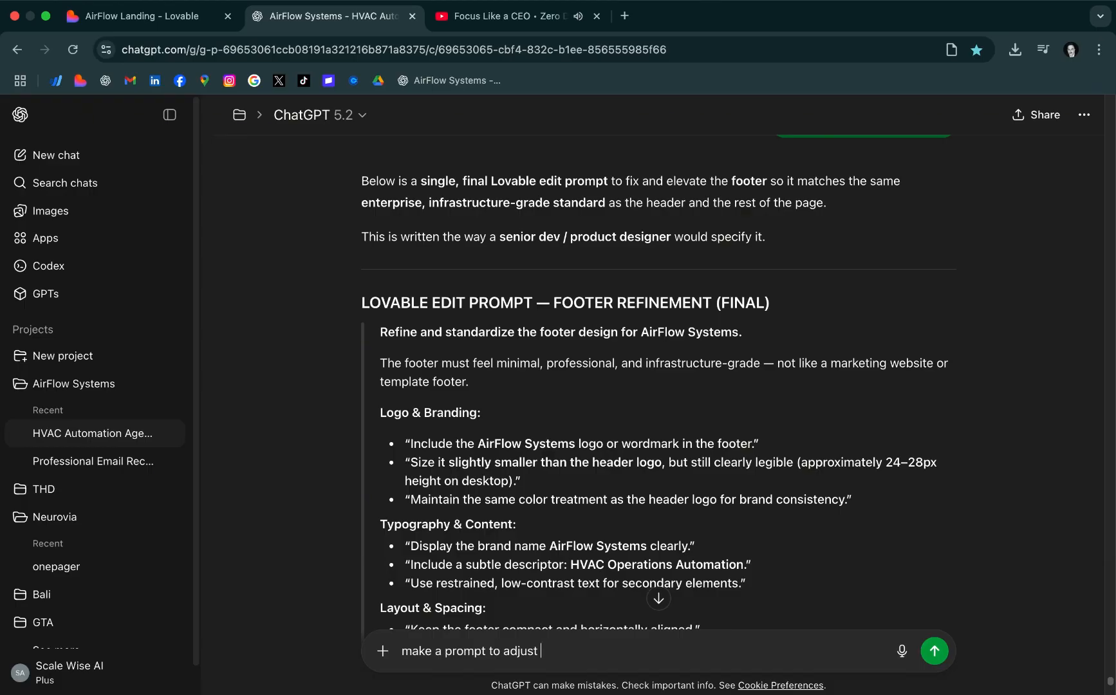
type("the same size but its")
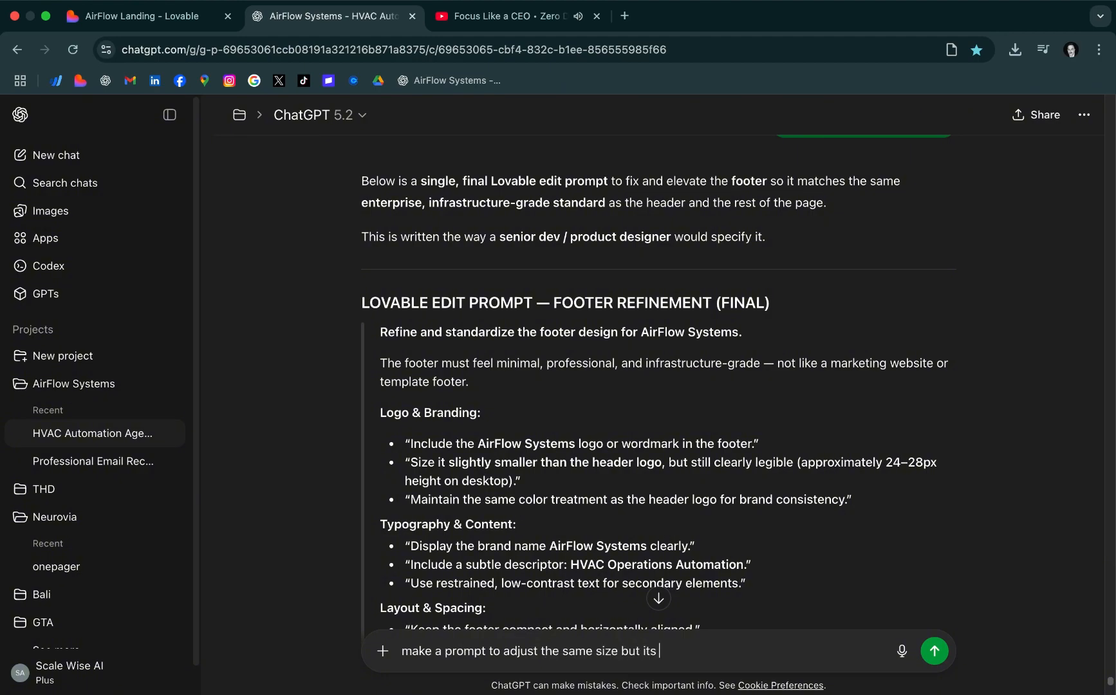
type(" still way too small make")
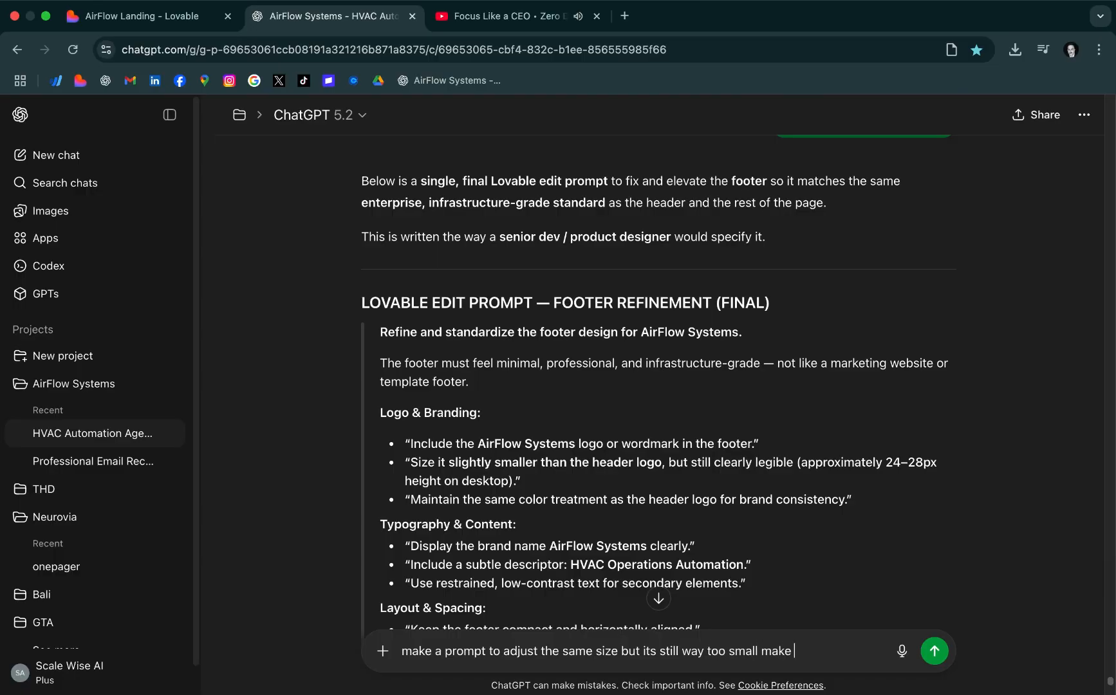
type(" it bigger")
key("Return")
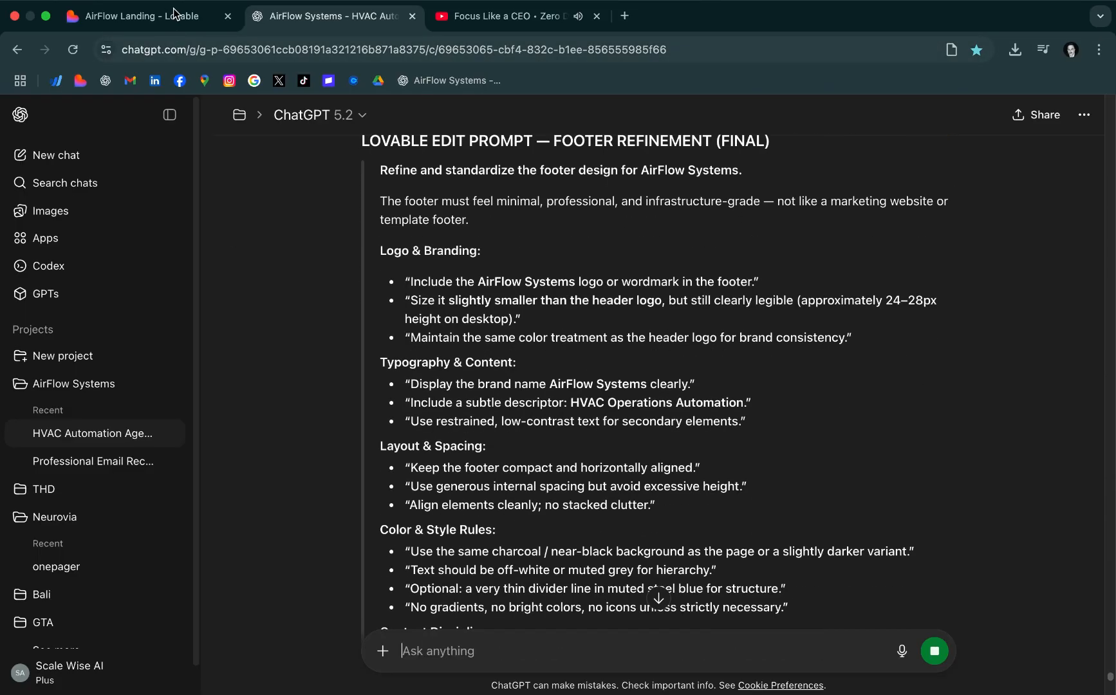
Copy the ChatGPT-generated footer logo enlargement prompt and send it in Lovable's chat mode
left_click(174, 14)
left_click(336, 16)
left_click_drag(380, 367, 620, 692)
key("super+c")
key("super+1")
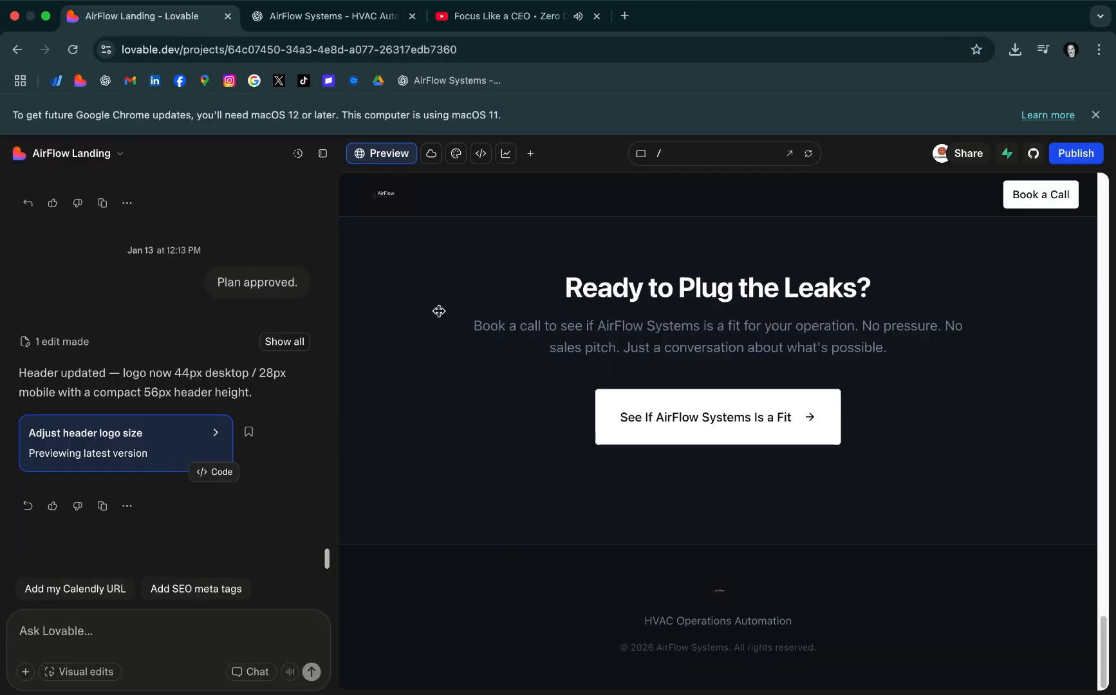
key("super+v")
key("Return")
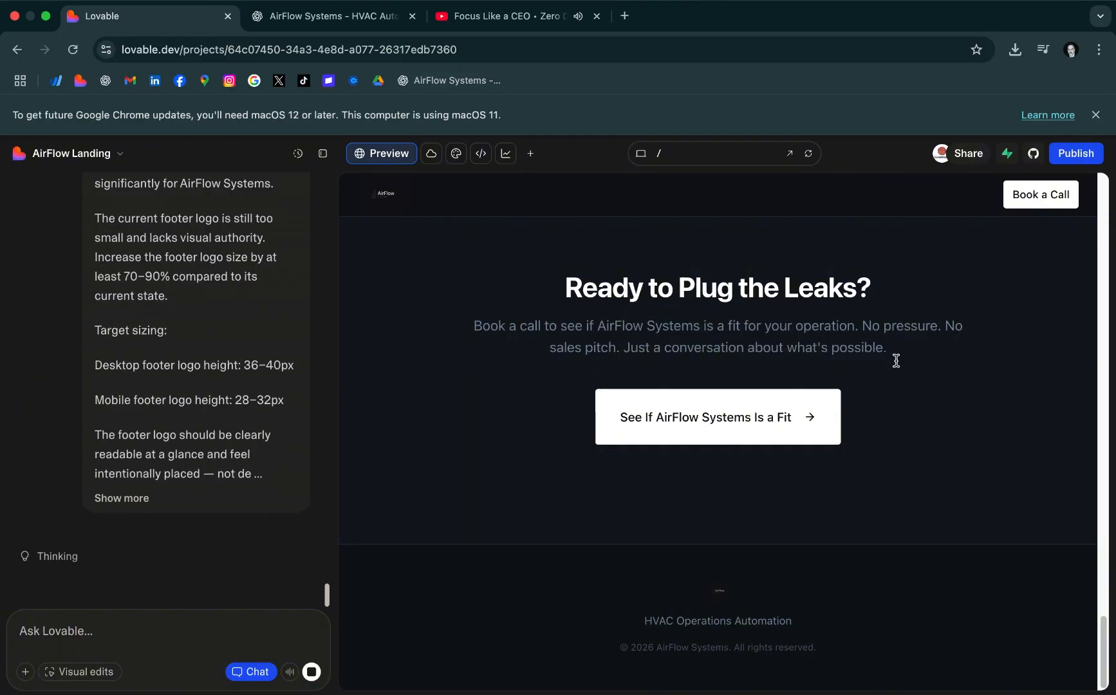
Look over the landing page preview for the footer logo edit and reload the Lovable project
scroll(933, 354, "up", 5)
left_click_drag(1109, 553, 1114, 643)
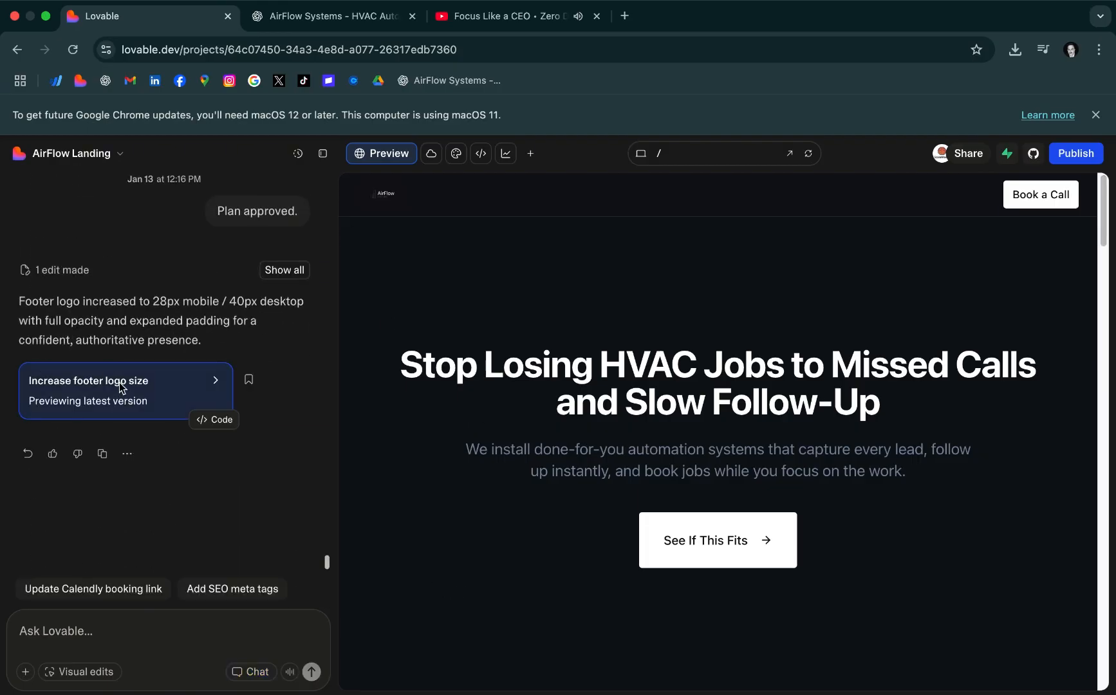
scroll(1063, 400, "down", 7)
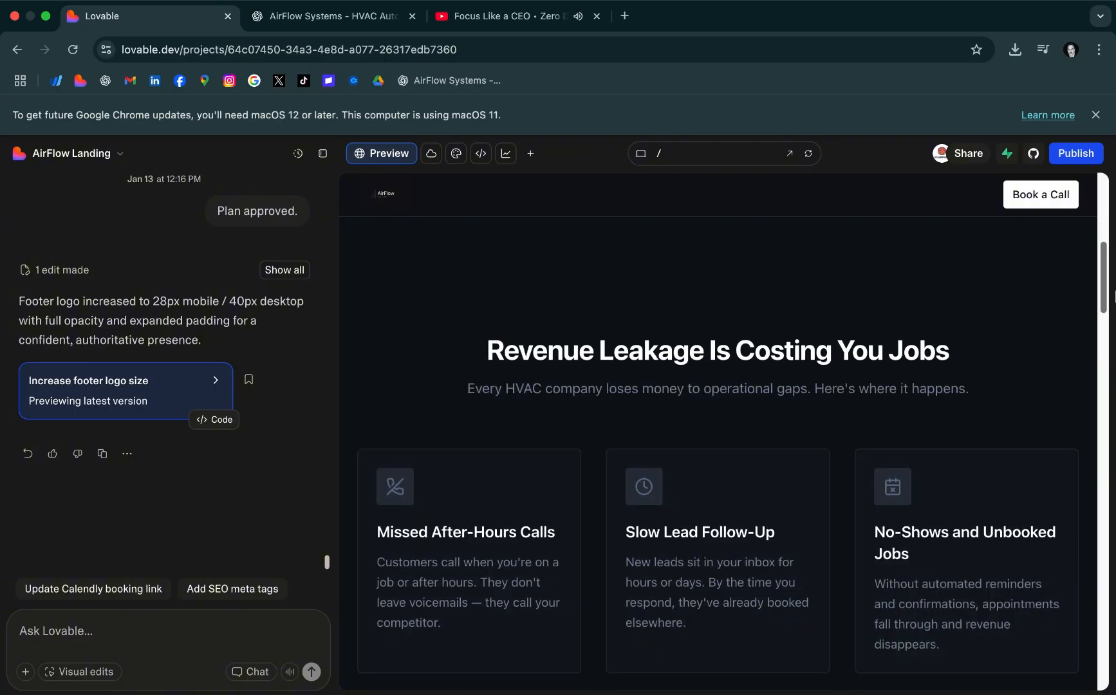
scroll(918, 327, "up", 7)
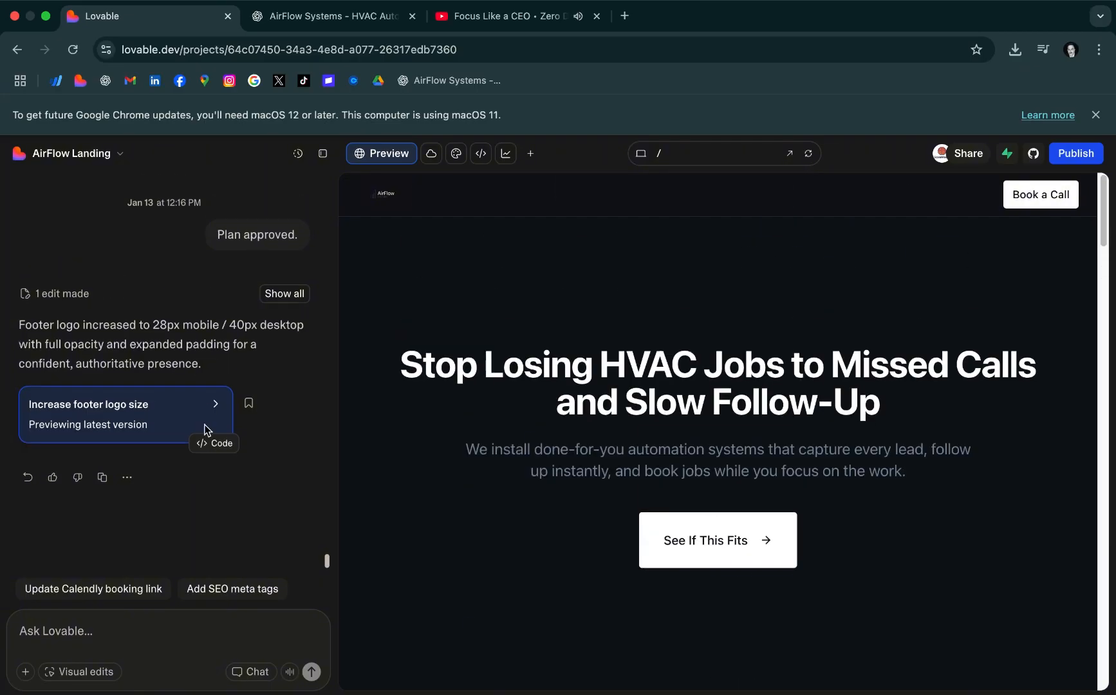
left_click(73, 51)
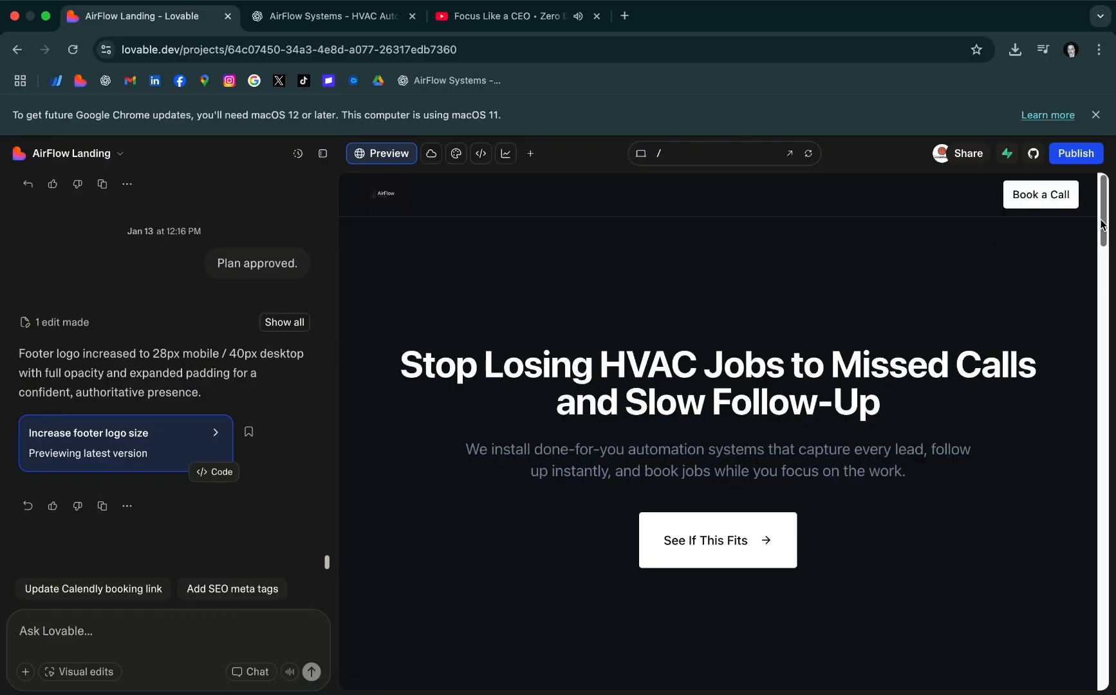
mouse_move(1105, 219)
left_mouse_down()
mouse_move(1105, 650)
mouse_move(1114, 205)
left_mouse_up()
Ask Lovable to "make it twice bigger" for the footer logo and check the footer in the preview
left_click(88, 630)
type("make it twice bigger")
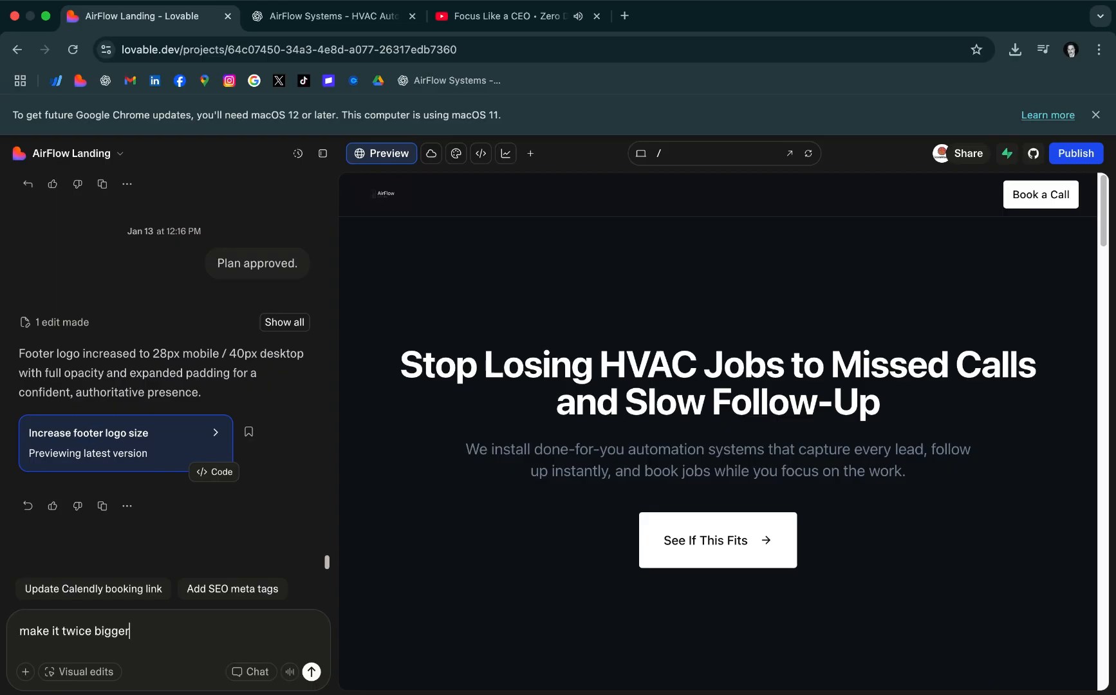
key("Return")
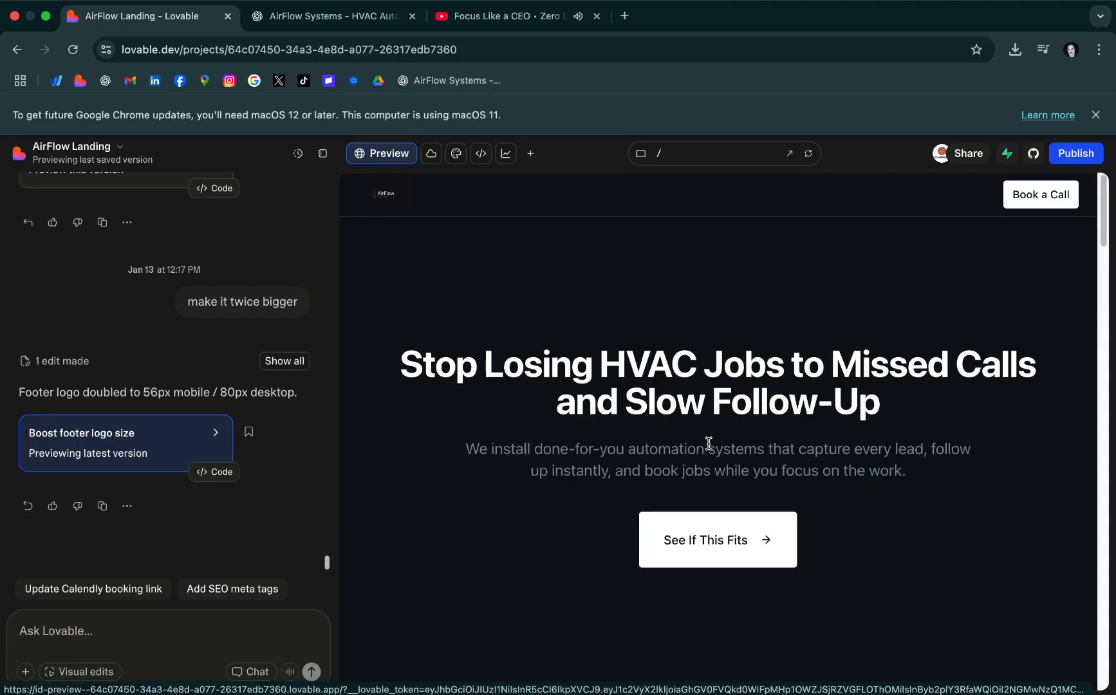
scroll(708, 445, "down", 15)
left_click_drag(1105, 354, 1115, 657)
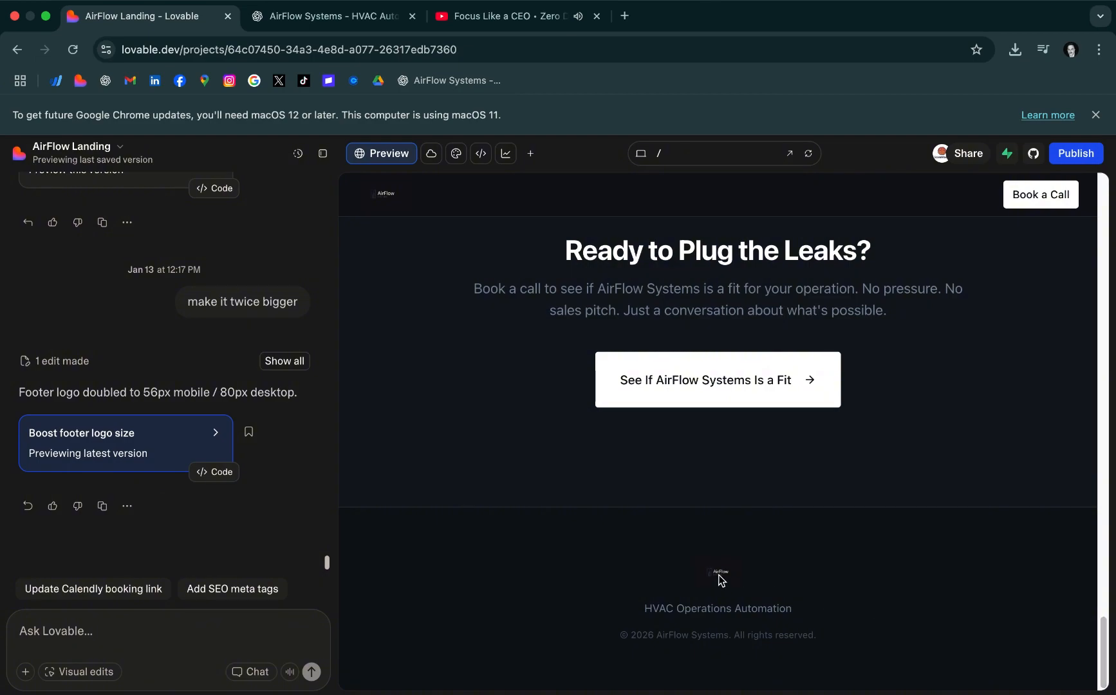
Open the downloaded ChatGPT logo image from the recent downloads to inspect it, and close it
left_click(1016, 50)
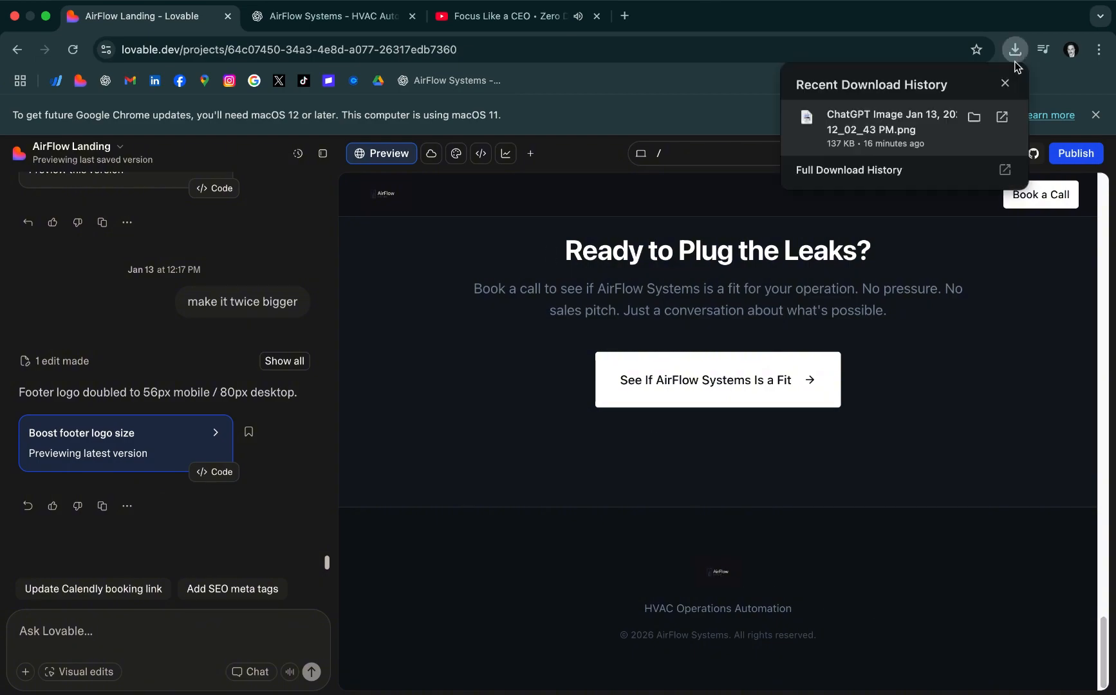
left_click(885, 122)
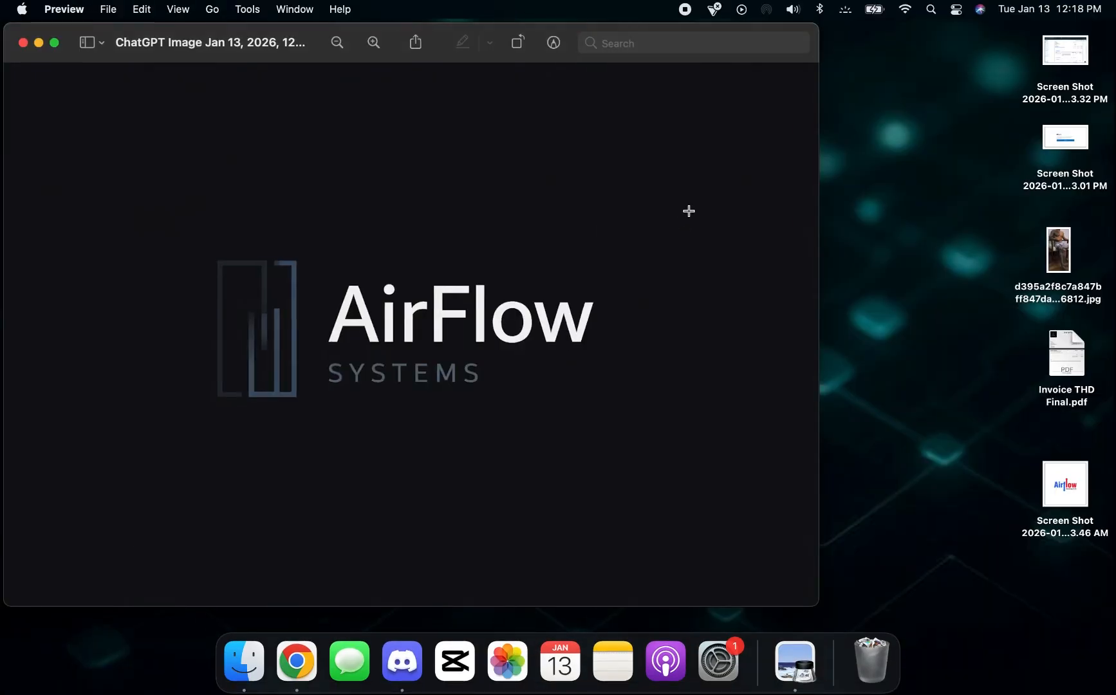
left_click(22, 43)
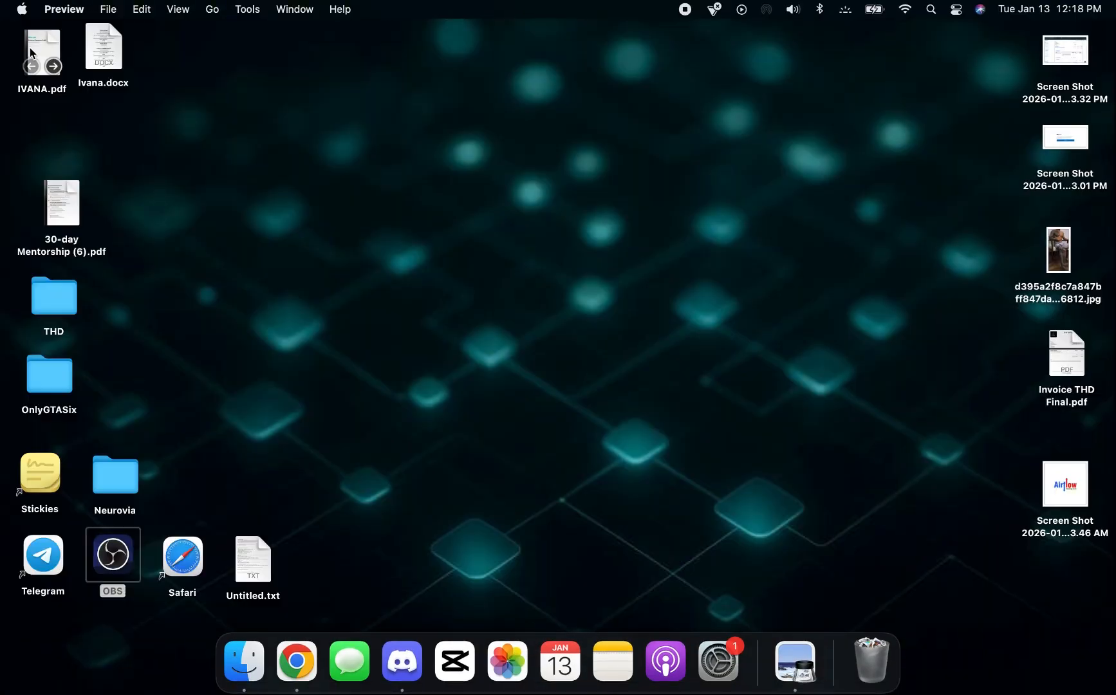
Switch to Chrome and ask Lovable to "Make it 5x time bigger" for the footer logo
left_click(297, 660)
type("Make it ")
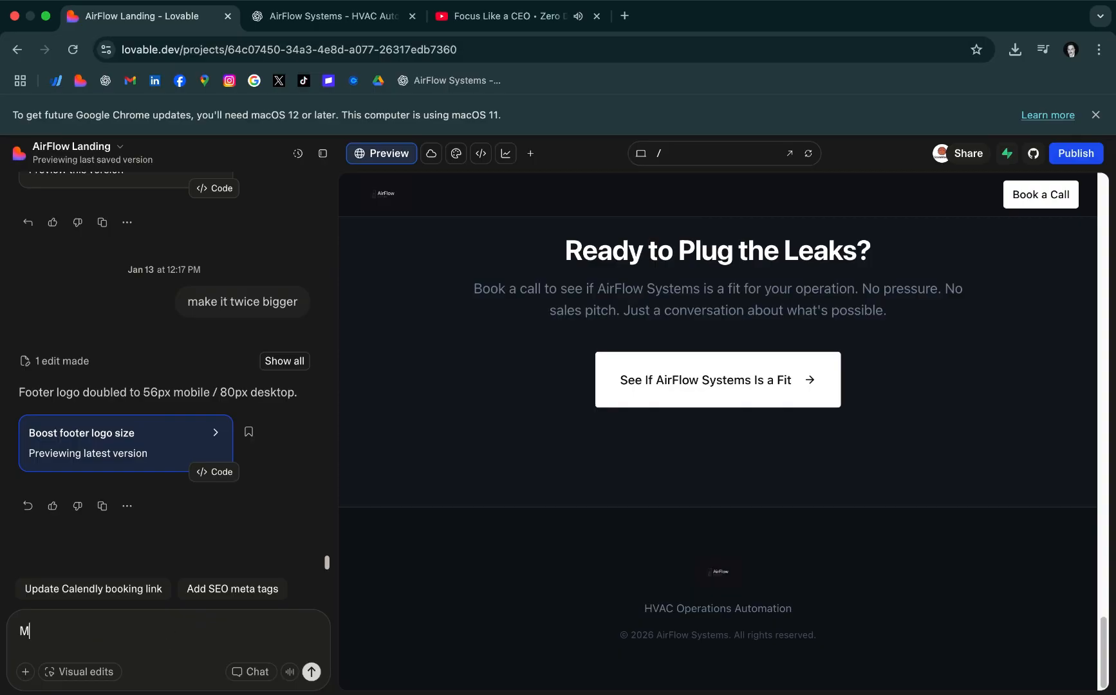
type("5x time bigger")
key("Return")
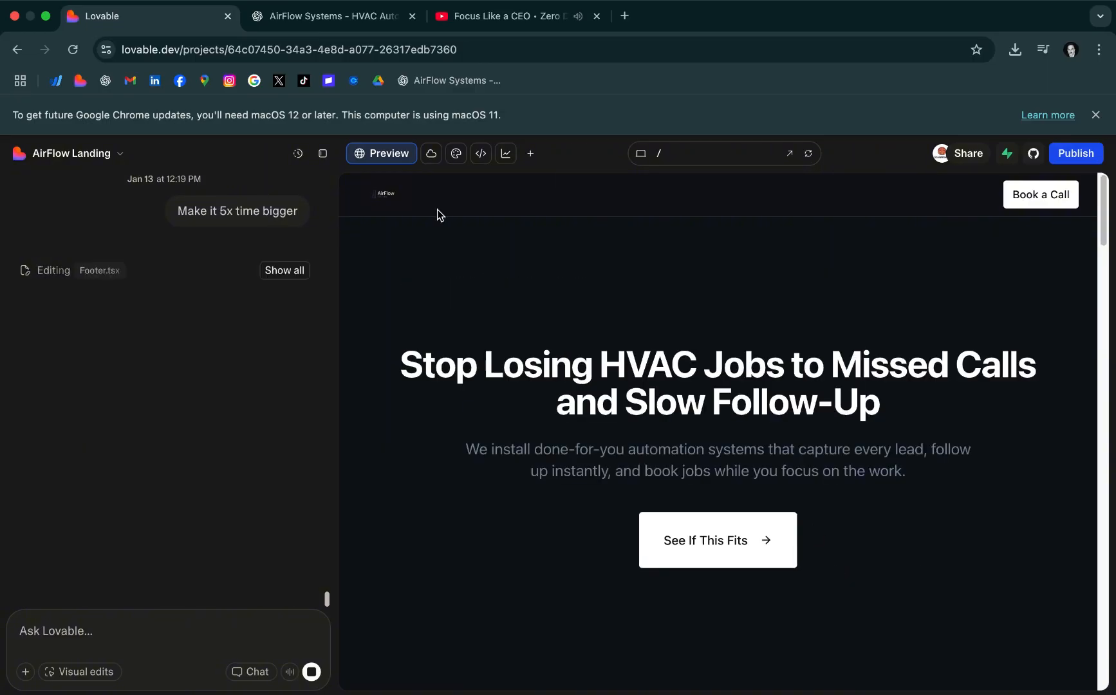
Reload the Lovable project and look over the landing page in a preview widened by hiding the chat
left_click(72, 50)
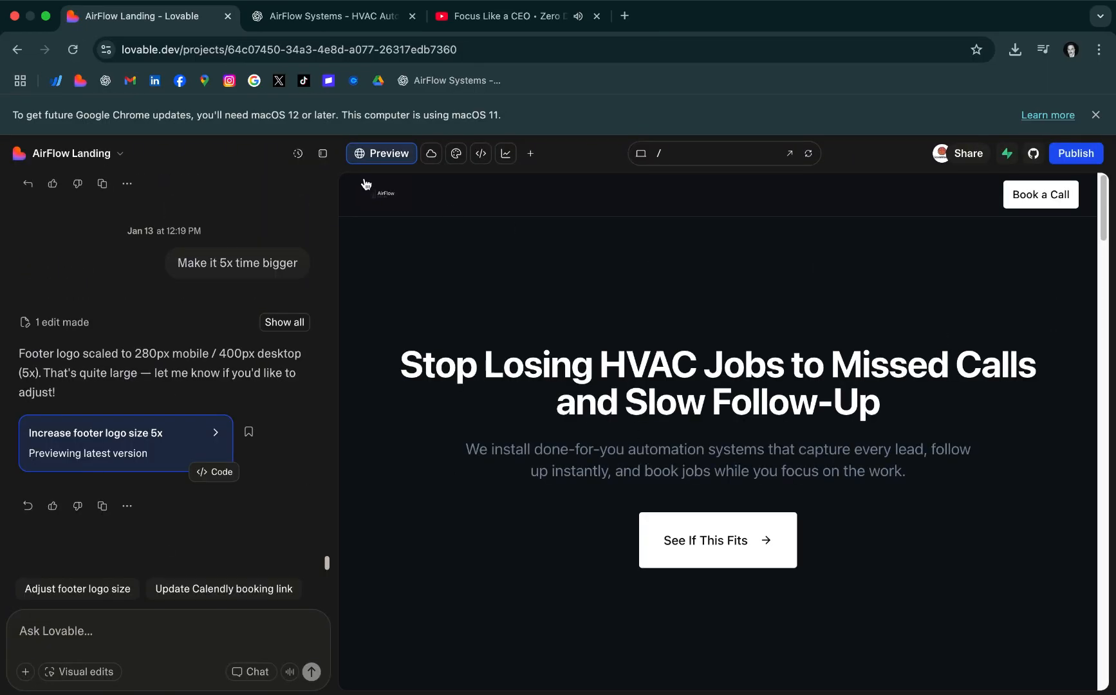
left_click(323, 153)
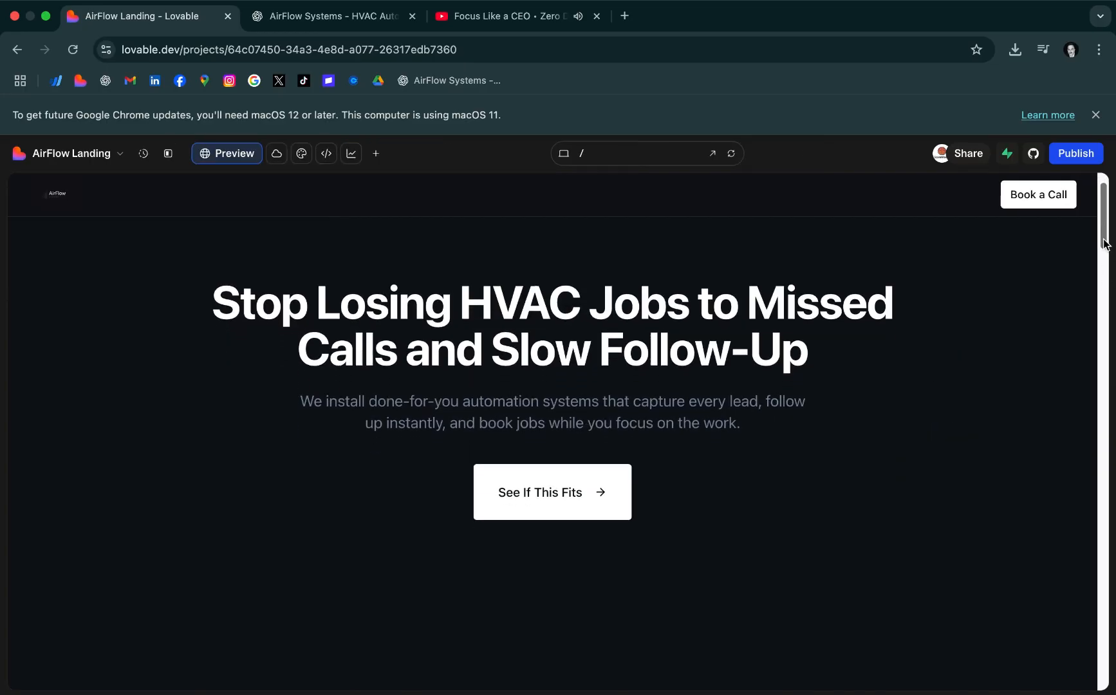
left_click_drag(1104, 243, 1098, 205)
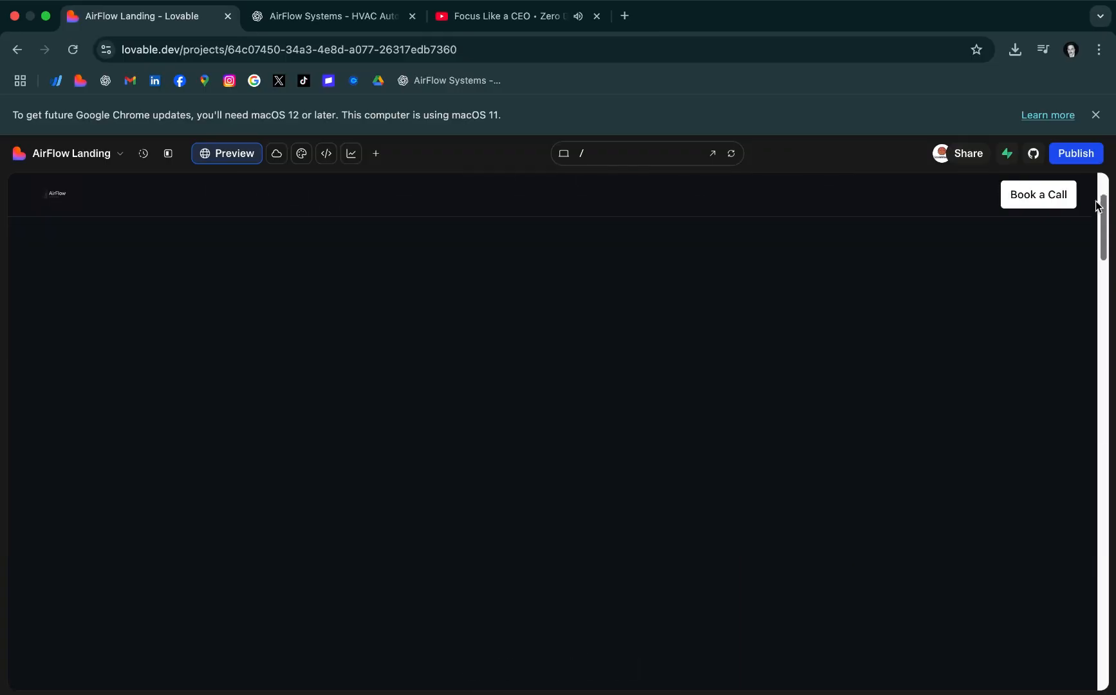
Open namecheap.com in a new tab and search for the domain airflowsystems.com
left_click(624, 16)
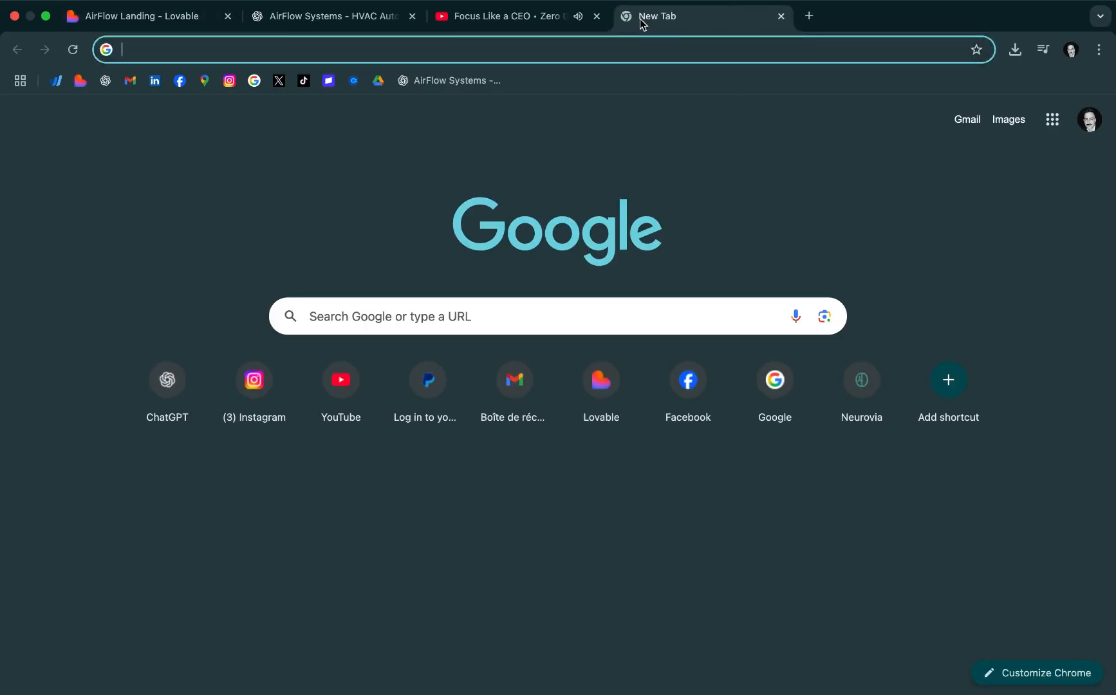
type("namecheap.com")
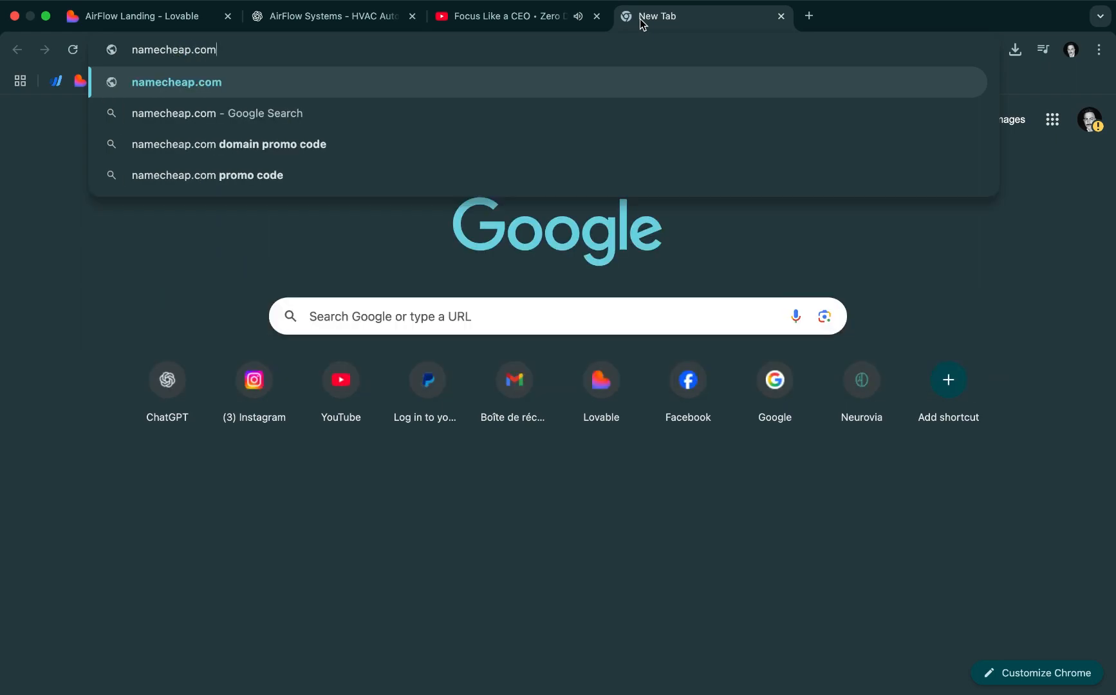
key("Return")
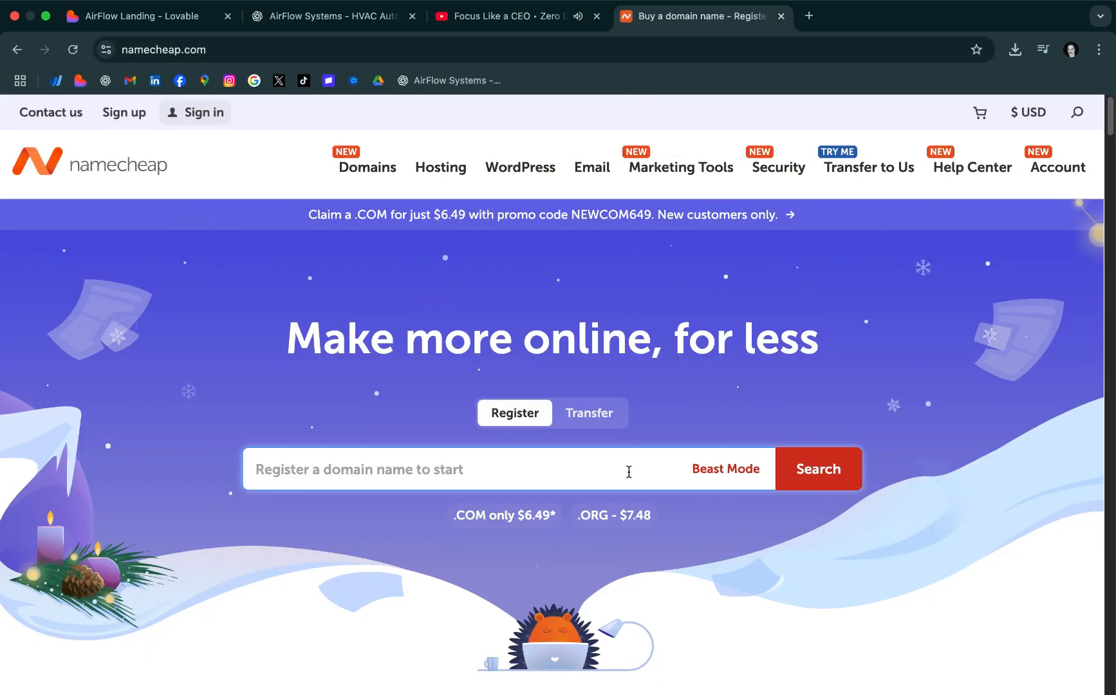
type("airflowsystems.com")
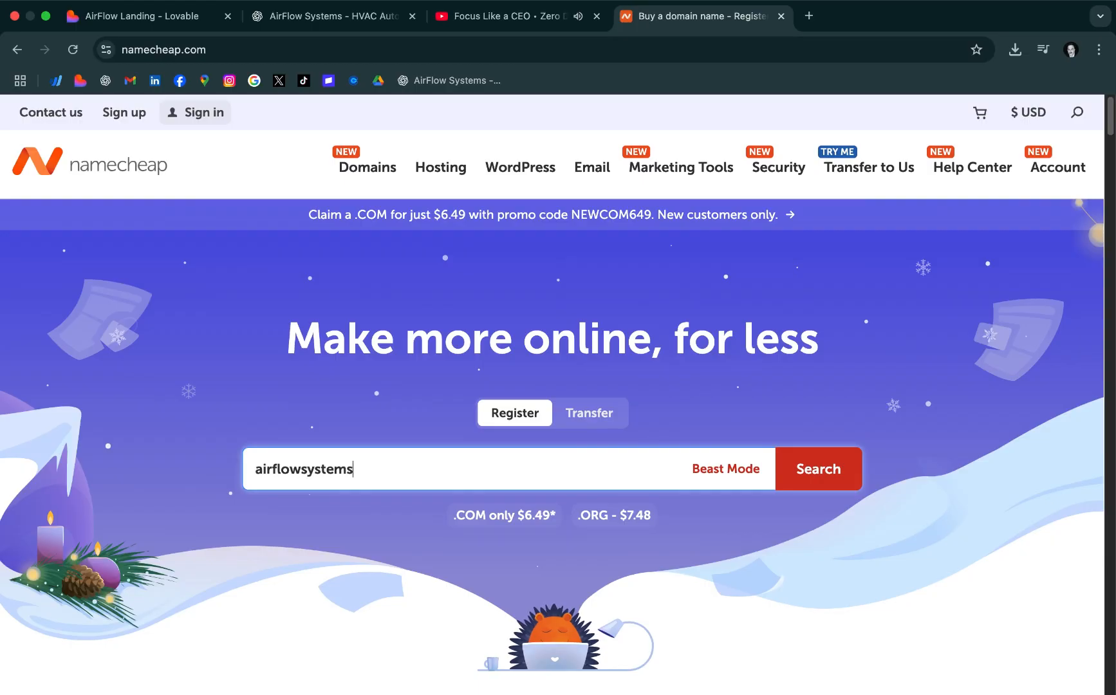
left_click(818, 467)
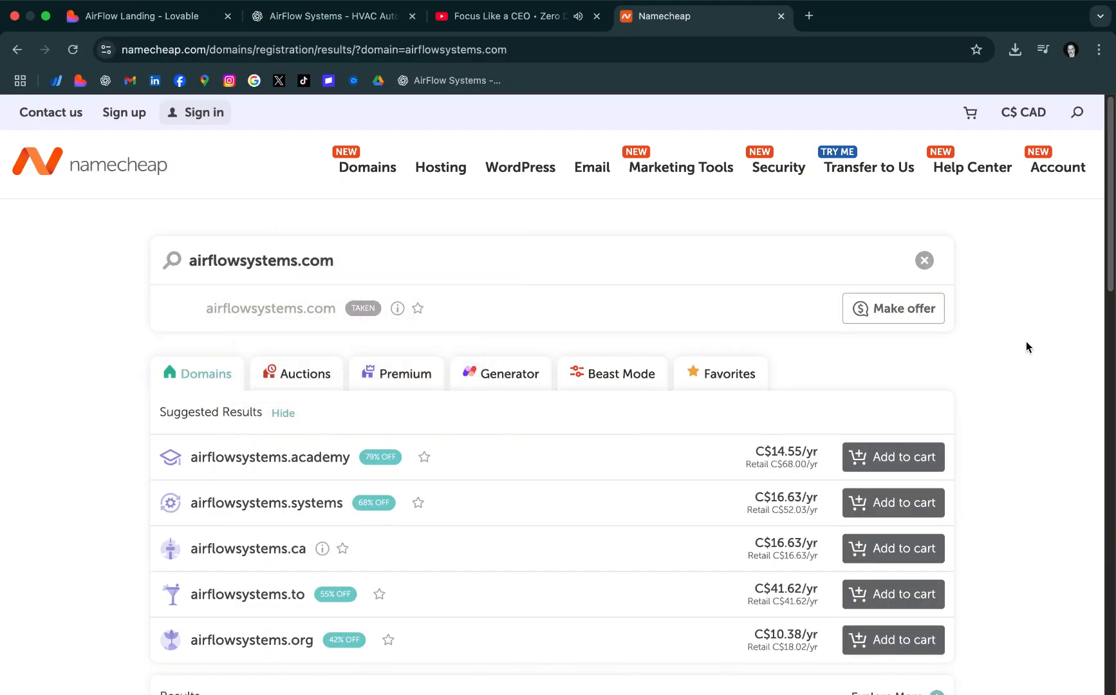
Look through the suggested domains and their yearly prices, and close the Namecheap tab
scroll(1026, 347, "down", 3)
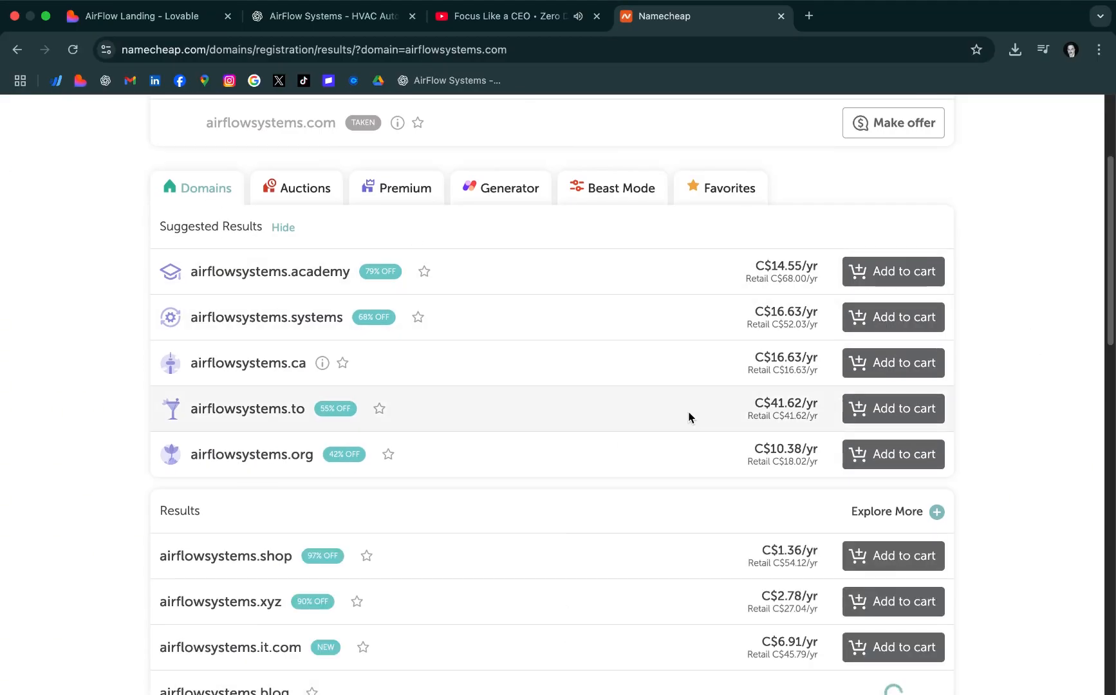
scroll(742, 412, "down", 10)
scroll(1012, 290, "up", 15)
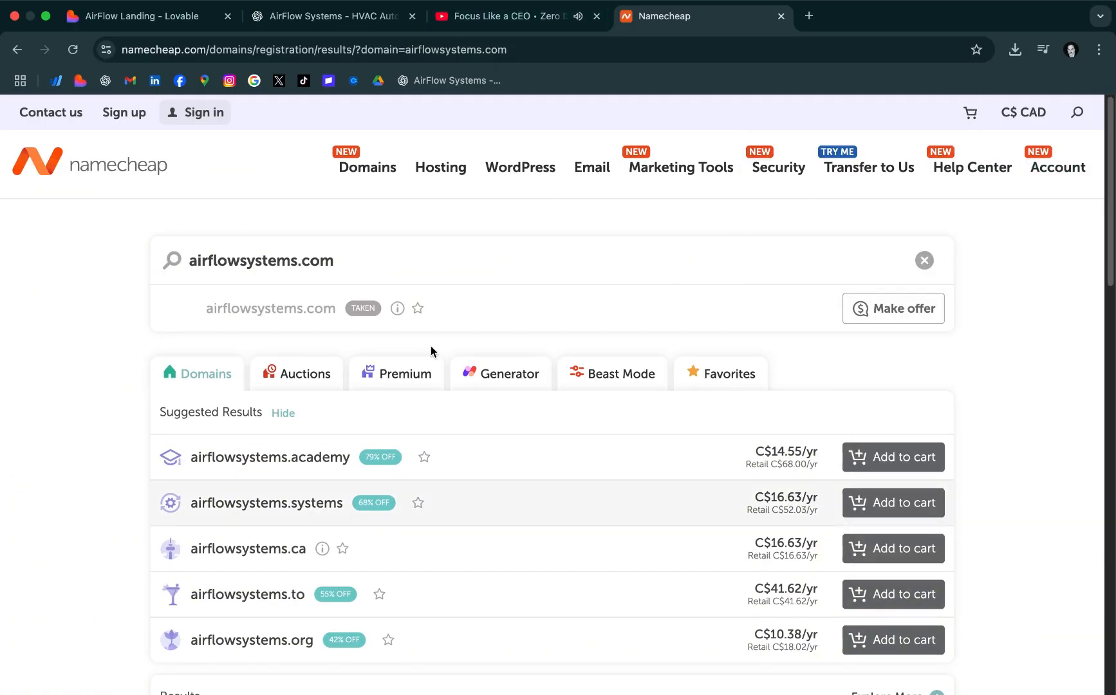
left_click(780, 17)
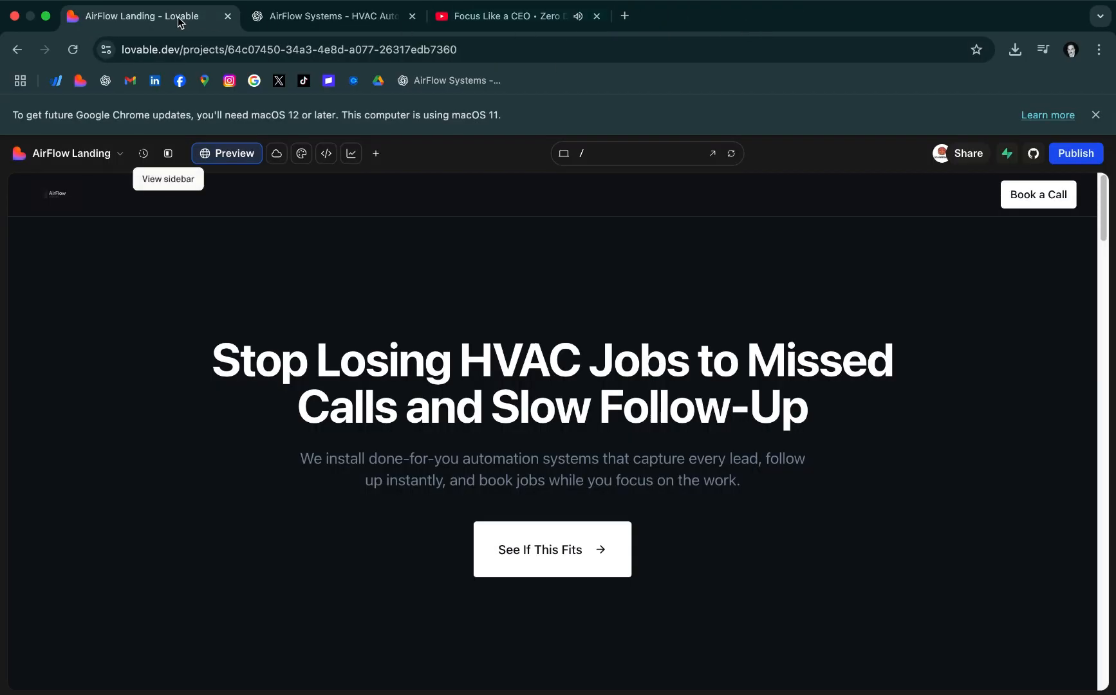
Publish the AirFlow landing page from Lovable with an auto-generated URL that anyone can visit
left_click(1077, 156)
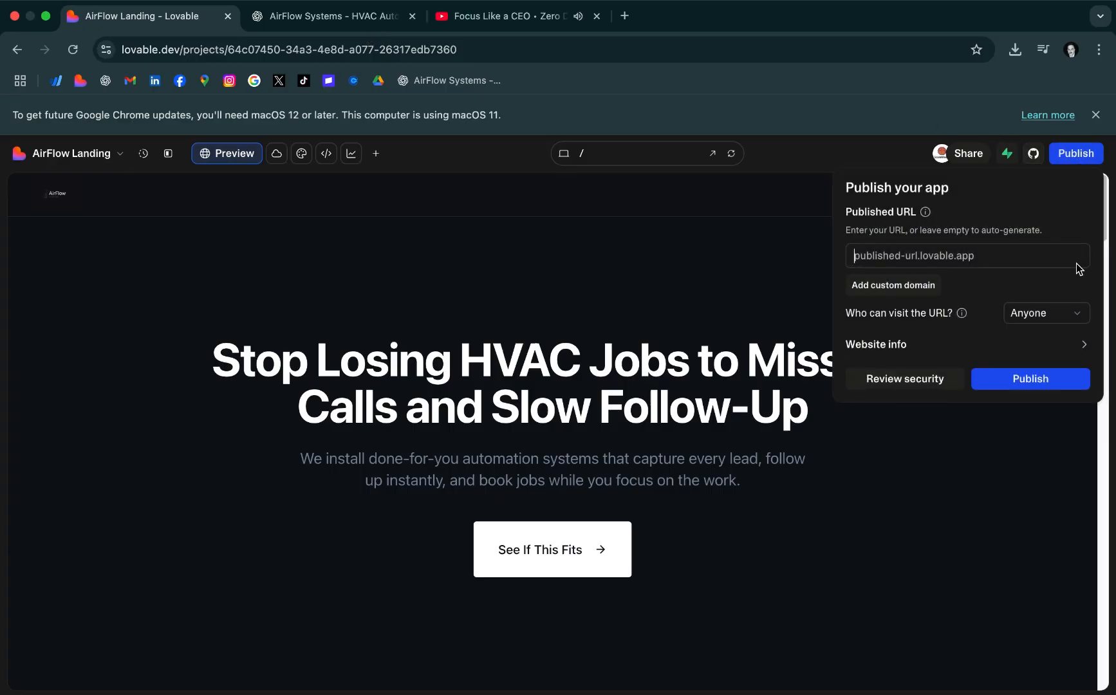
left_click(1032, 380)
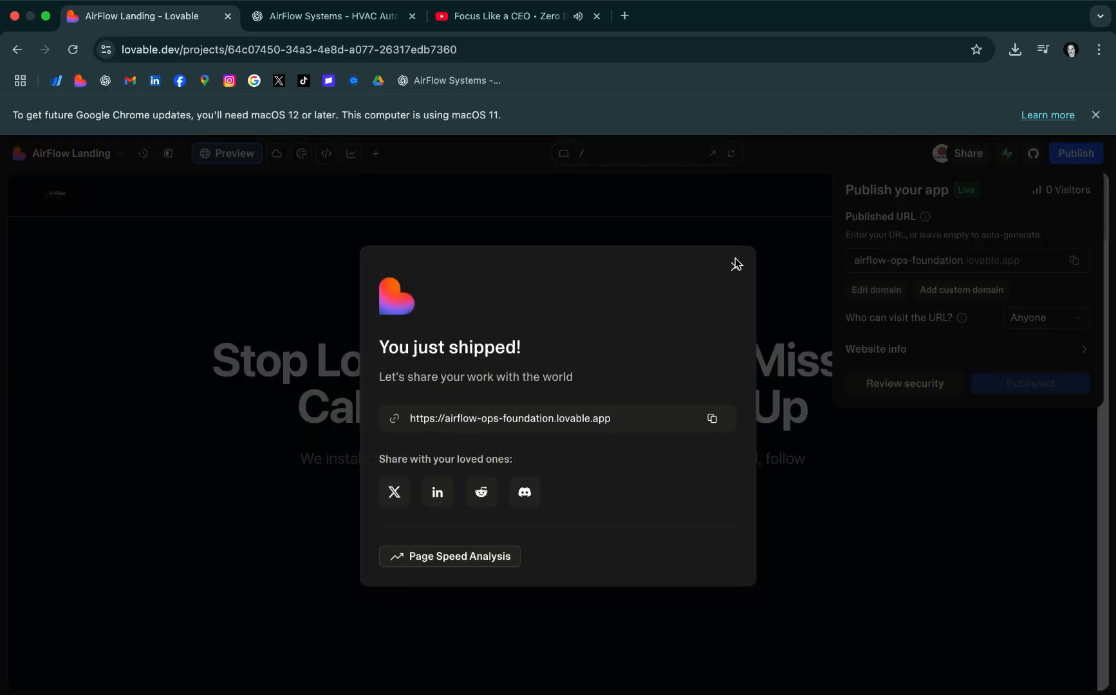
left_click(736, 264)
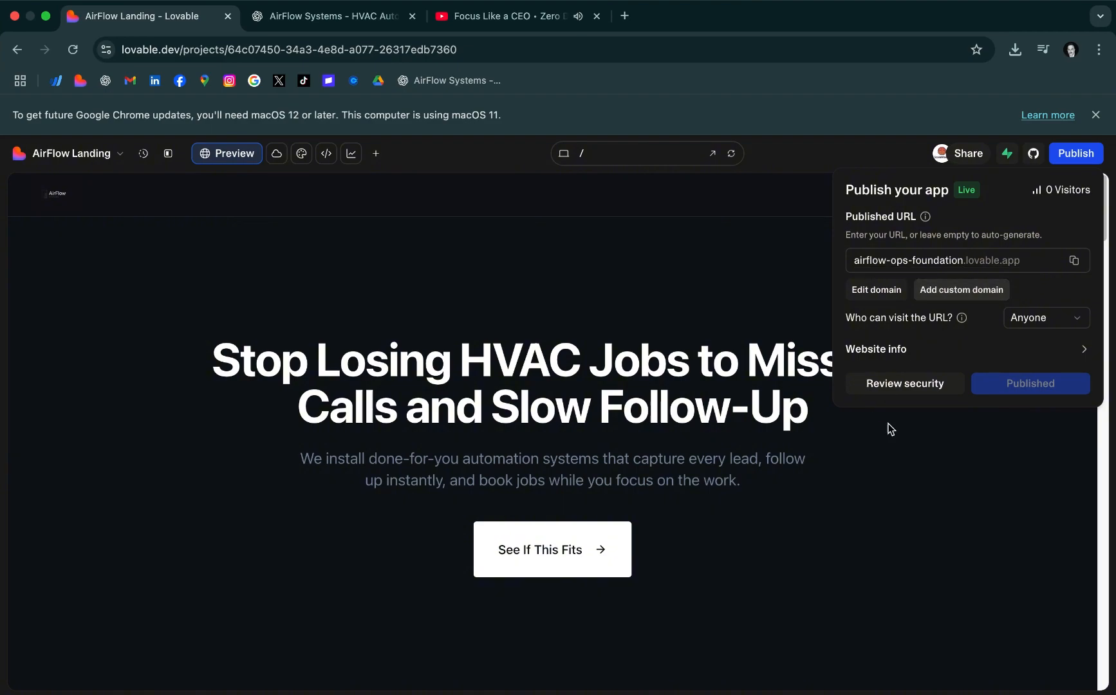
View the project's custom domain options and the form for connecting an existing domain, and close the form
left_click(961, 290)
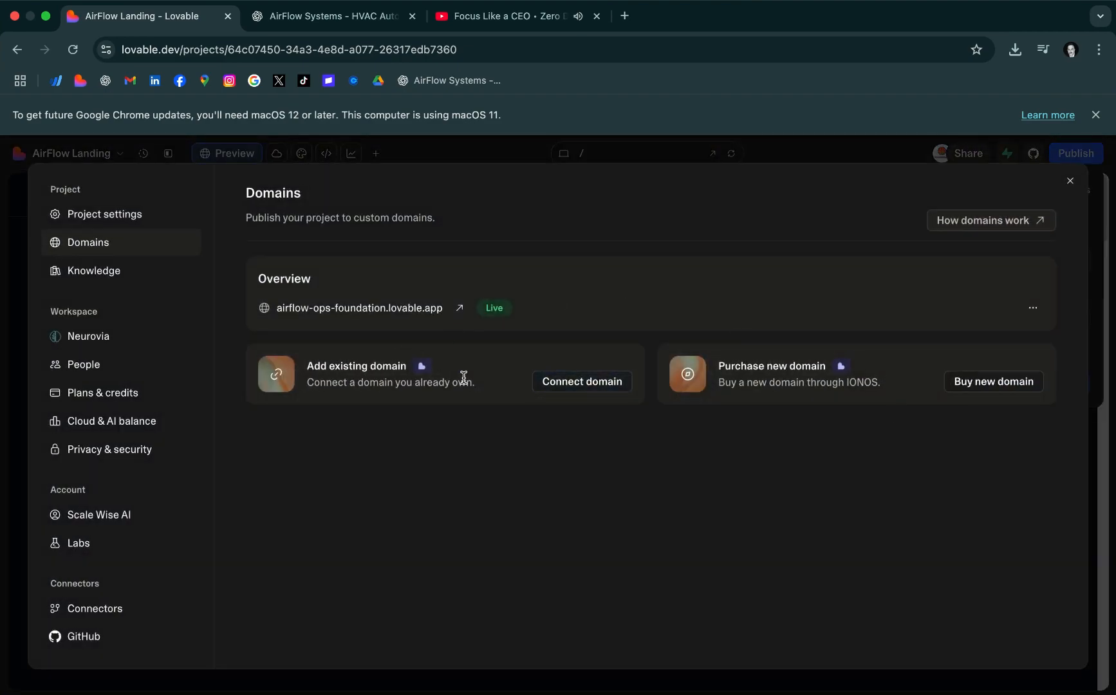
left_click(578, 384)
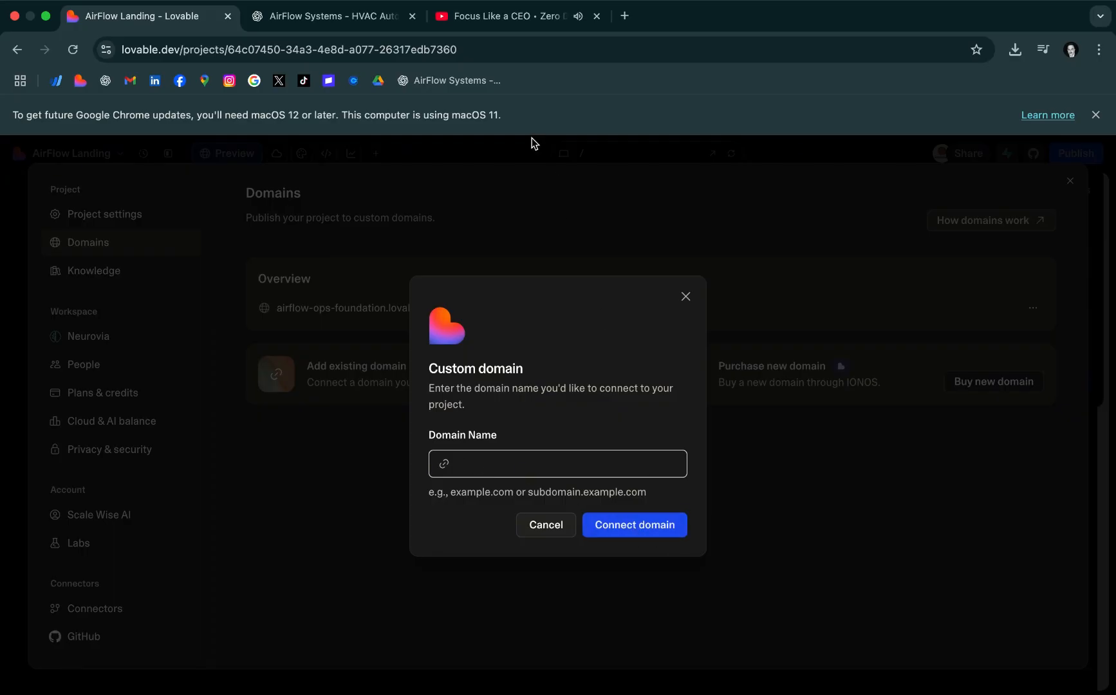
mouse_move(535, 4)
left_click(685, 296)
Open the Namecheap homepage in a new tab
left_click(625, 16)
type("namecheap.com")
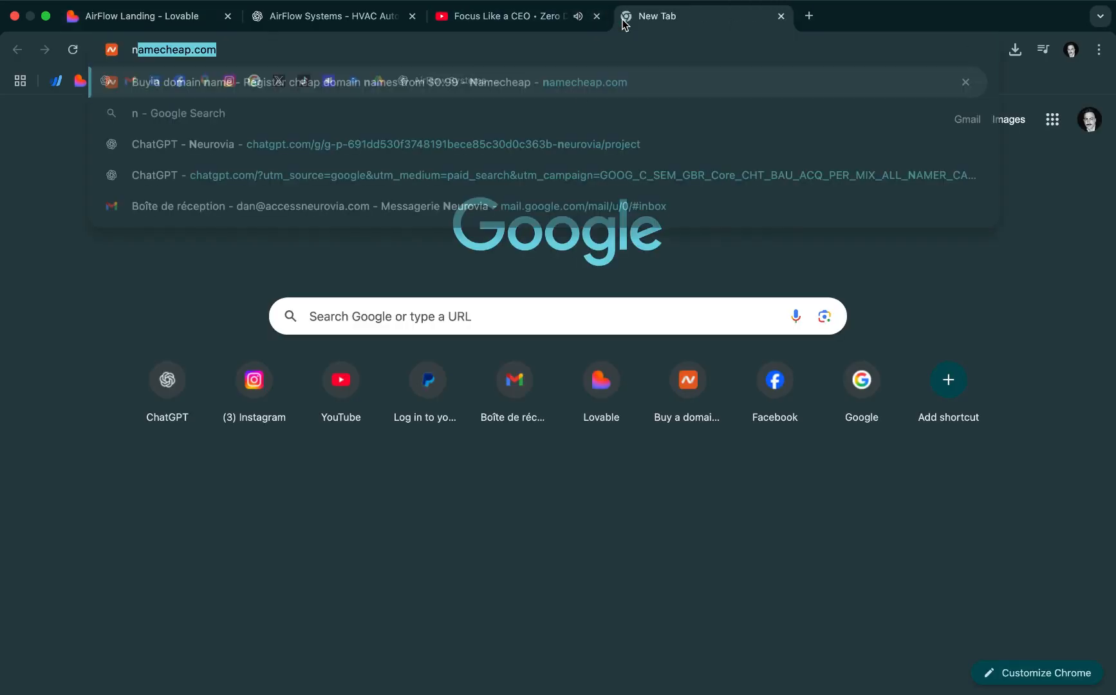
key("Return")
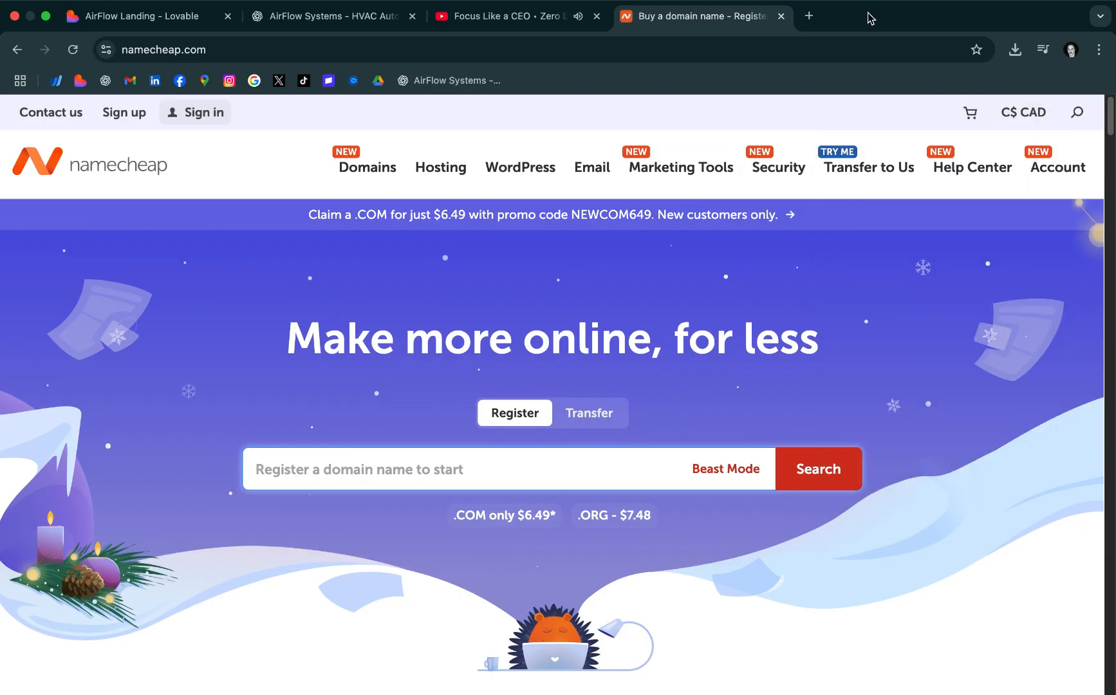
Return to the Lovable project and close the domain settings and the publishing options
left_click(143, 24)
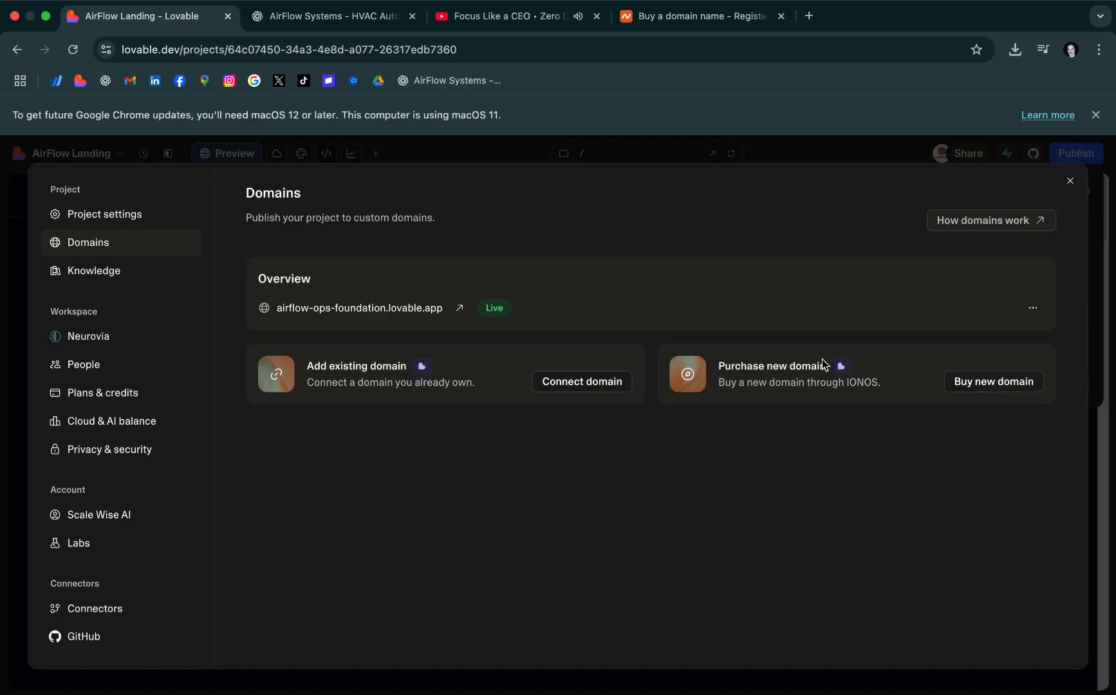
left_click(1069, 182)
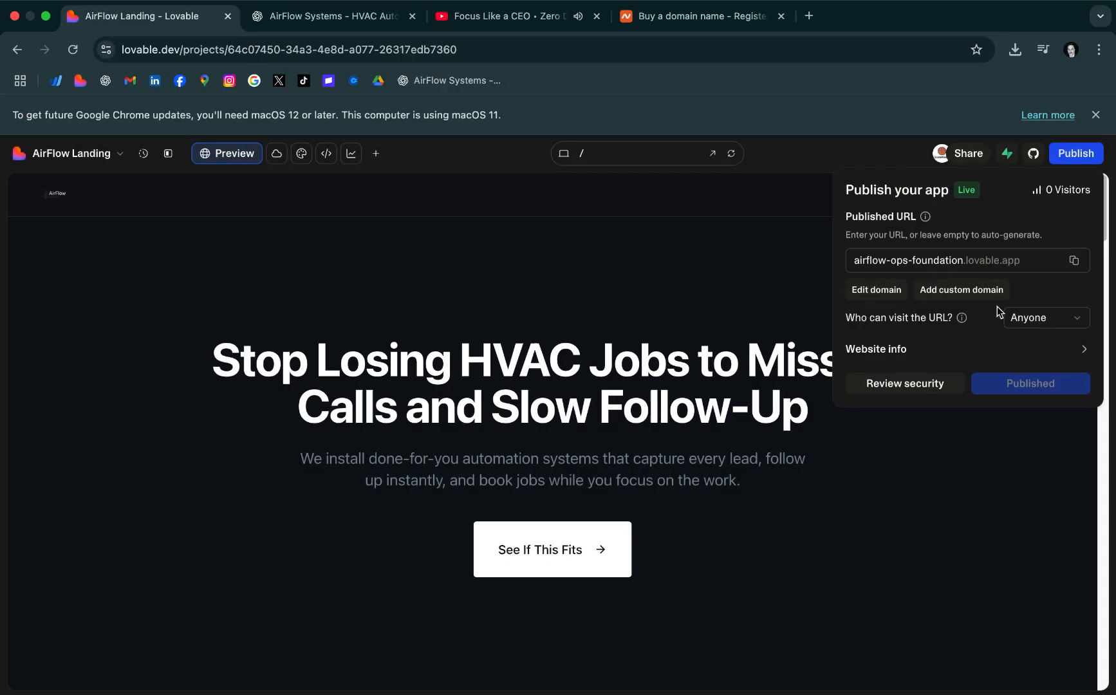
left_click(744, 198)
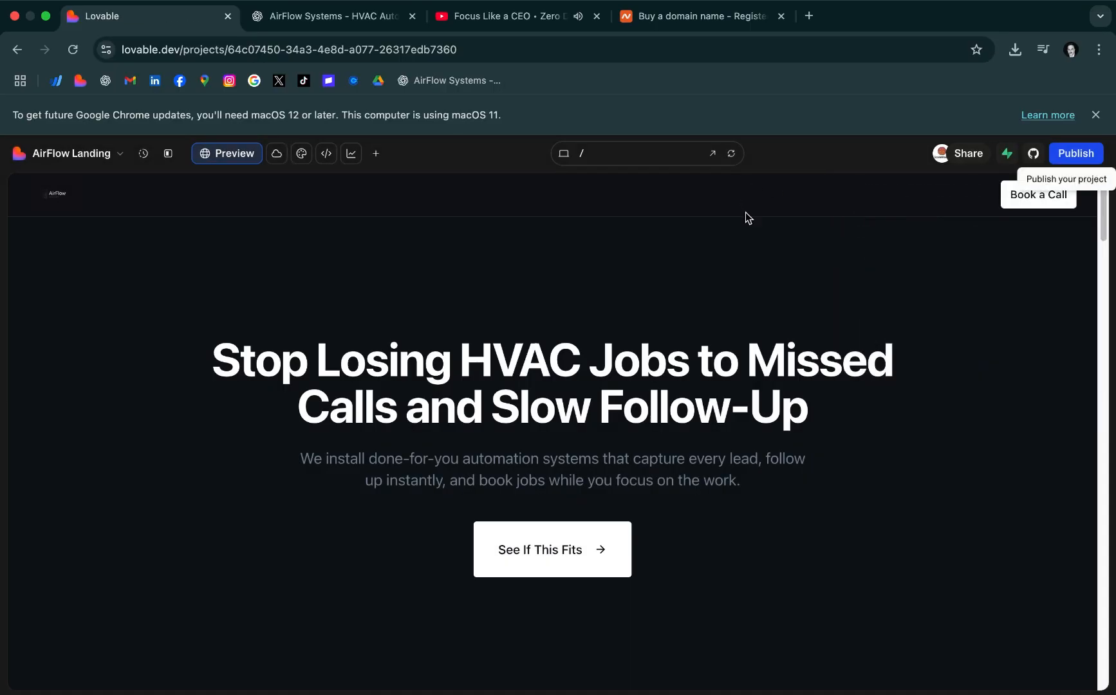
Glance at the Namecheap page and read Lovable's reply about the header and footer logo sizes
left_click(698, 16)
left_click(213, 16)
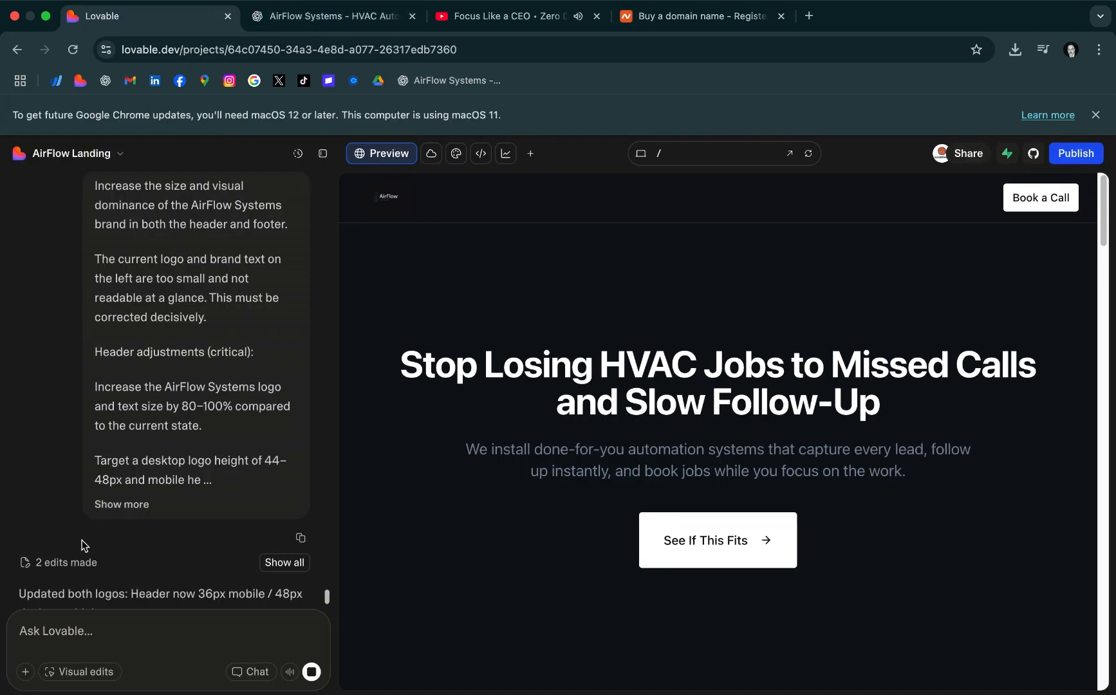
scroll(264, 530, "down", 3)
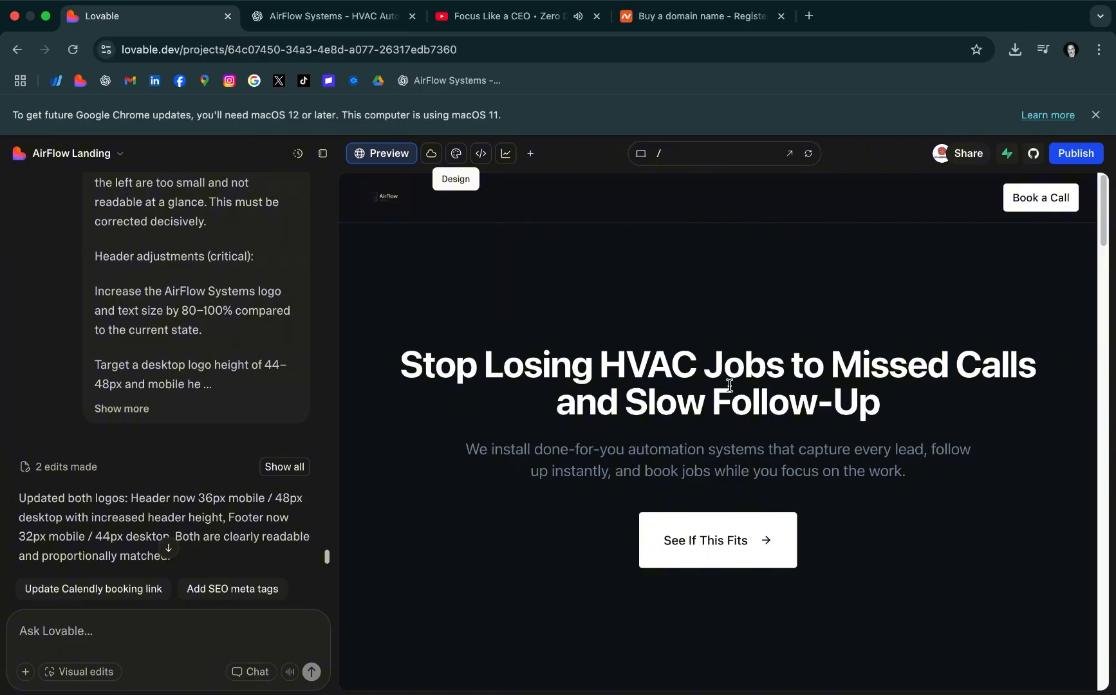
scroll(327, 558, "down", 5)
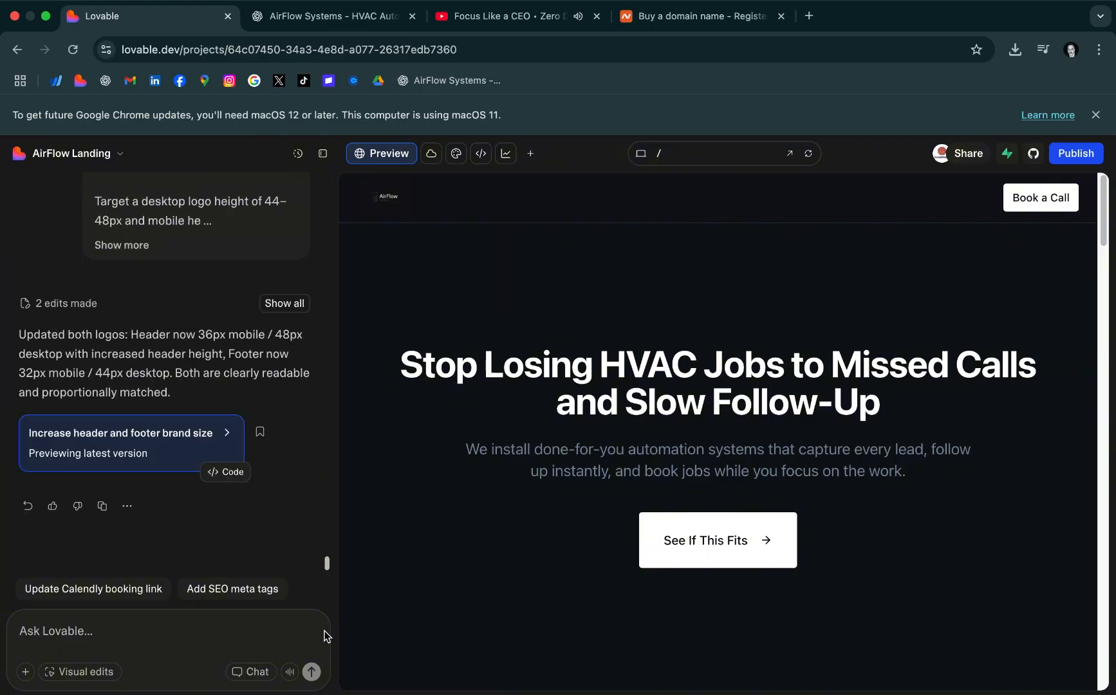
Select the hero headline with Lovable's visual edits, then delete and retype the "bs" of "Jobs" in its text
left_click(456, 154)
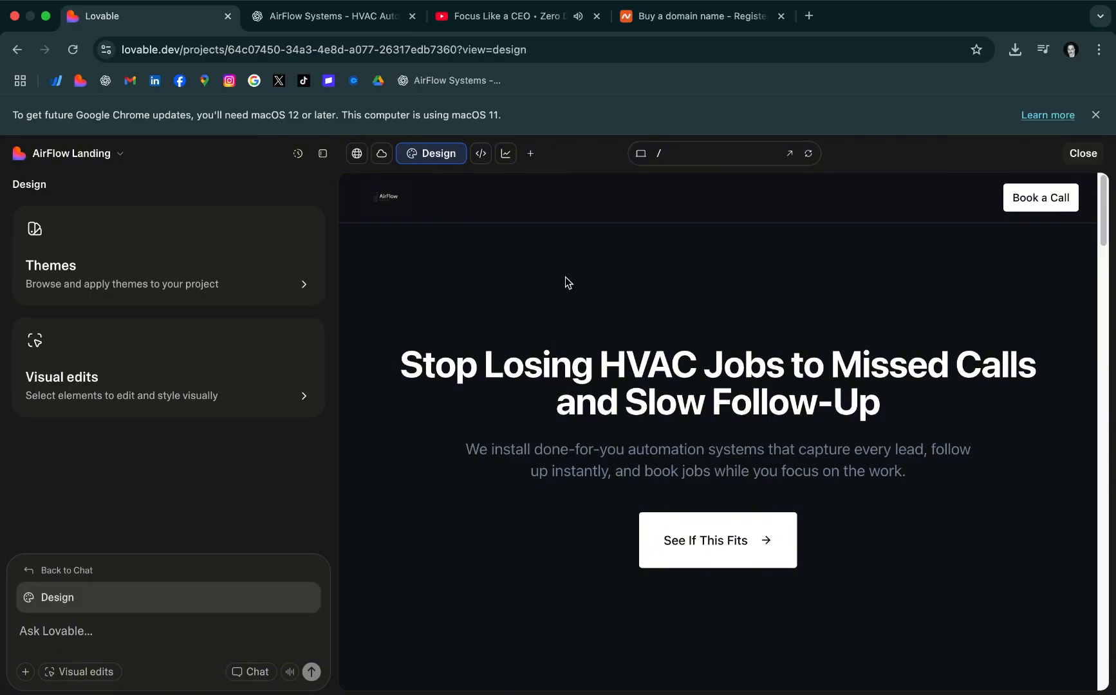
left_click(215, 380)
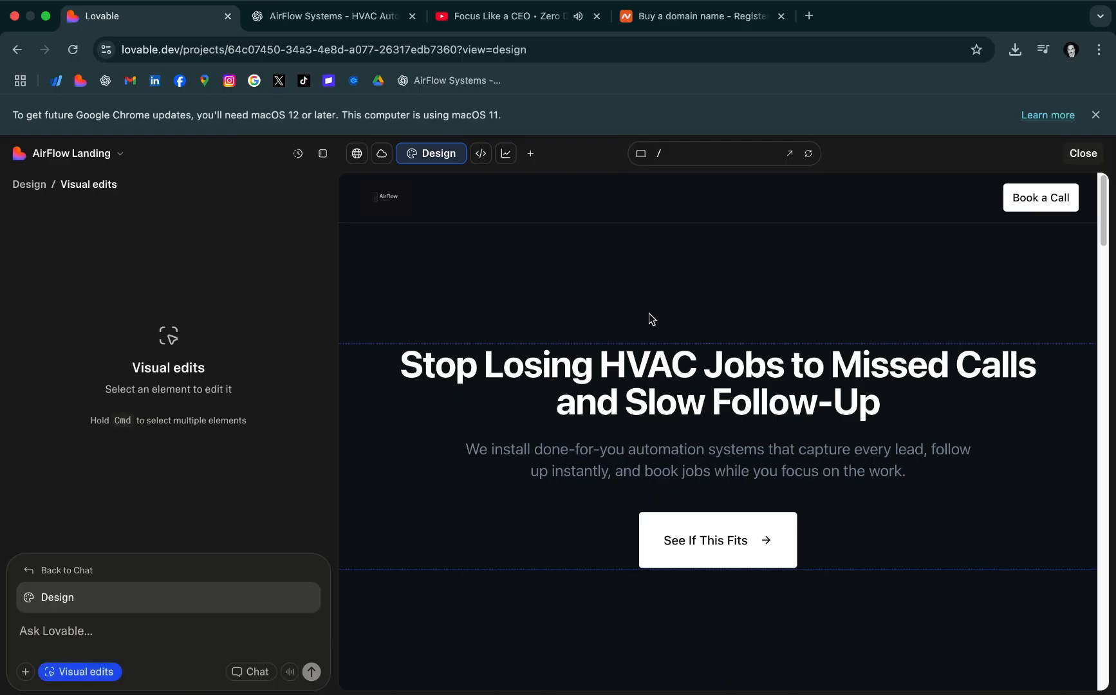
left_click(776, 362)
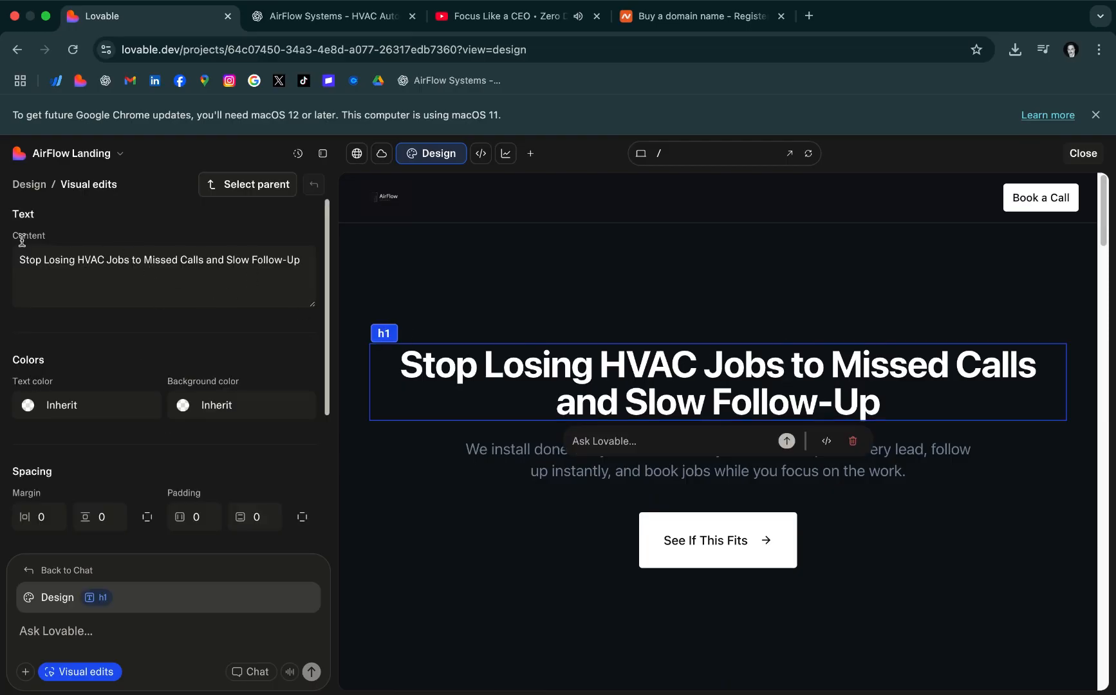
left_click(130, 260)
key("BackSpace")
key("BackSpace")
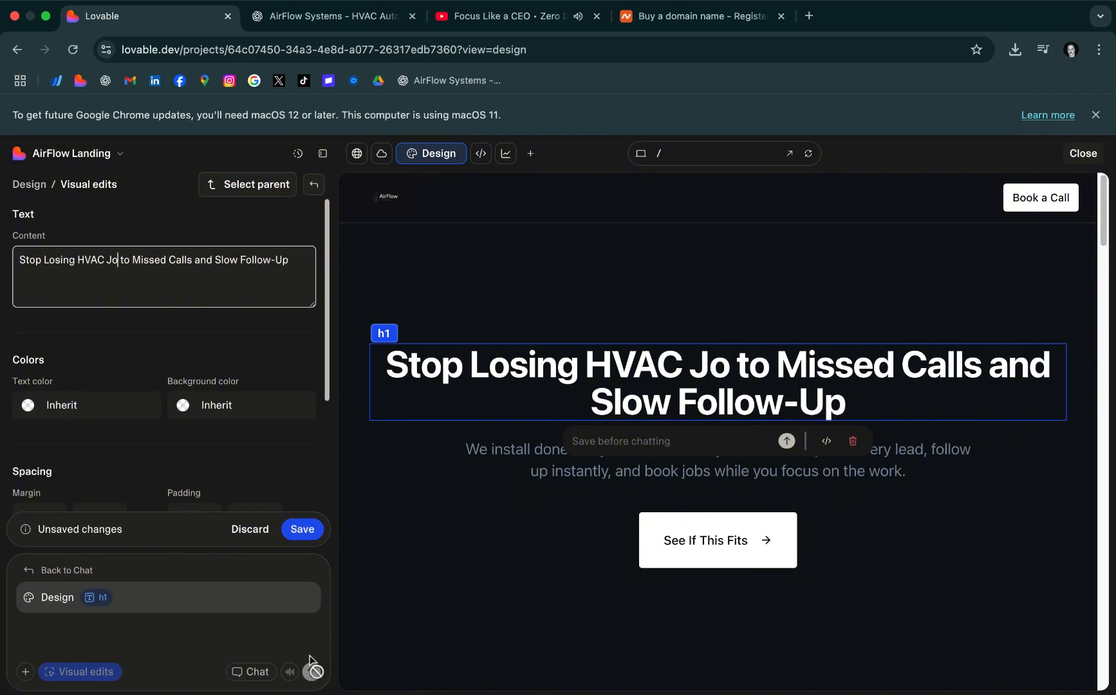
type("bs")
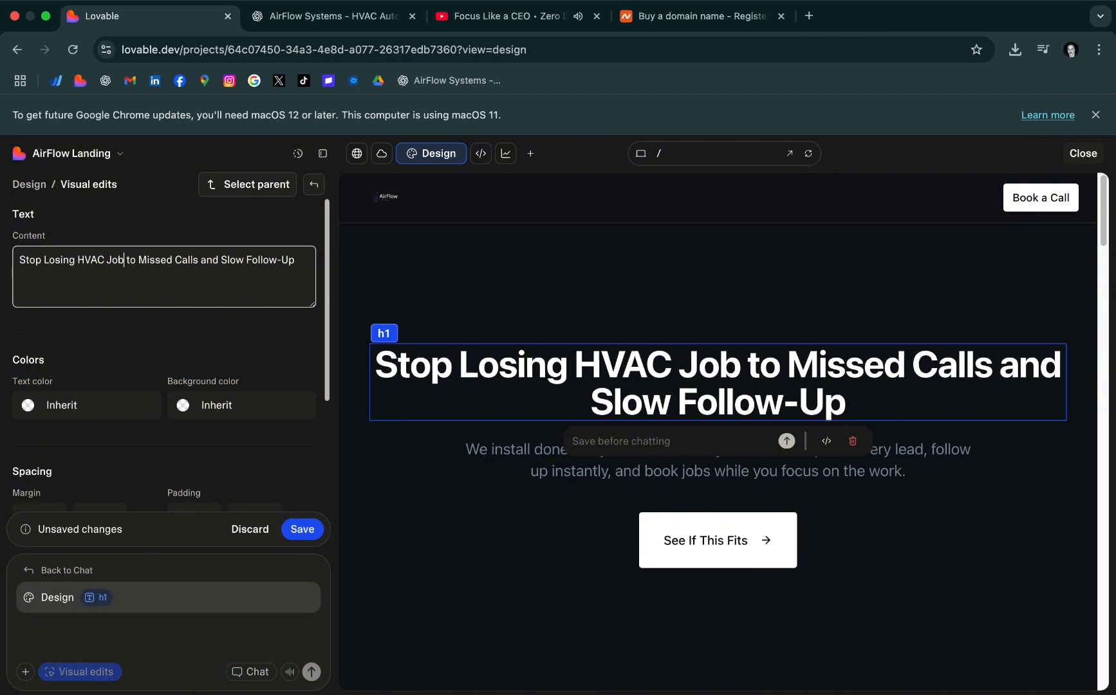
Exit the visual editor back to the project chat and discard the unsaved headline edits
left_click(321, 154)
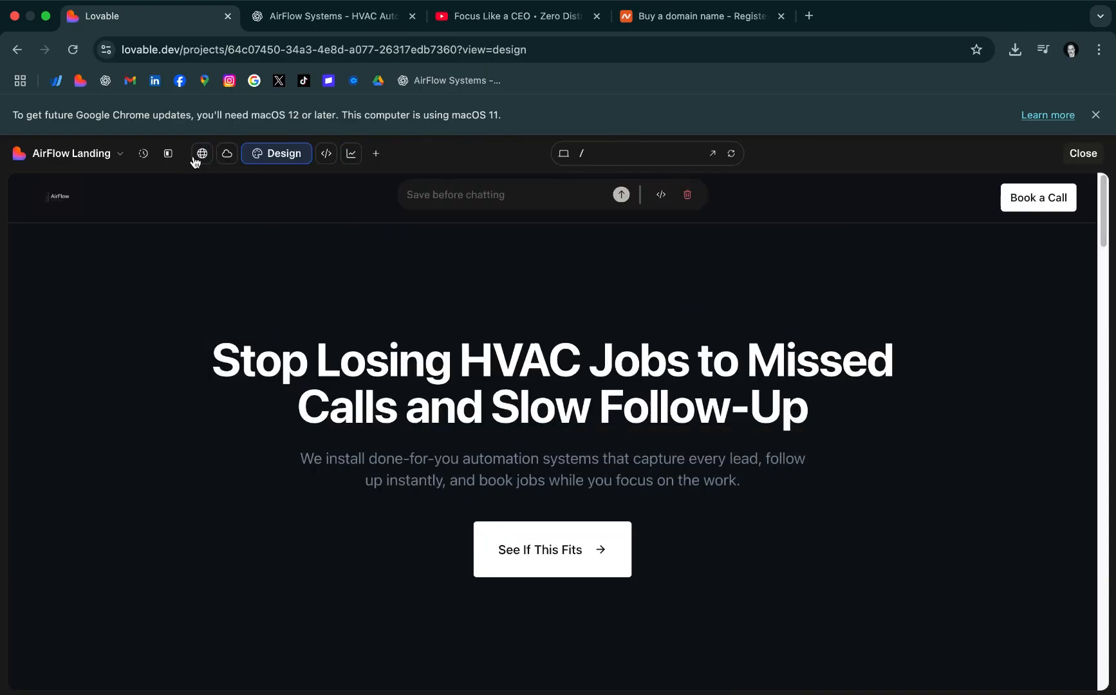
left_click(167, 153)
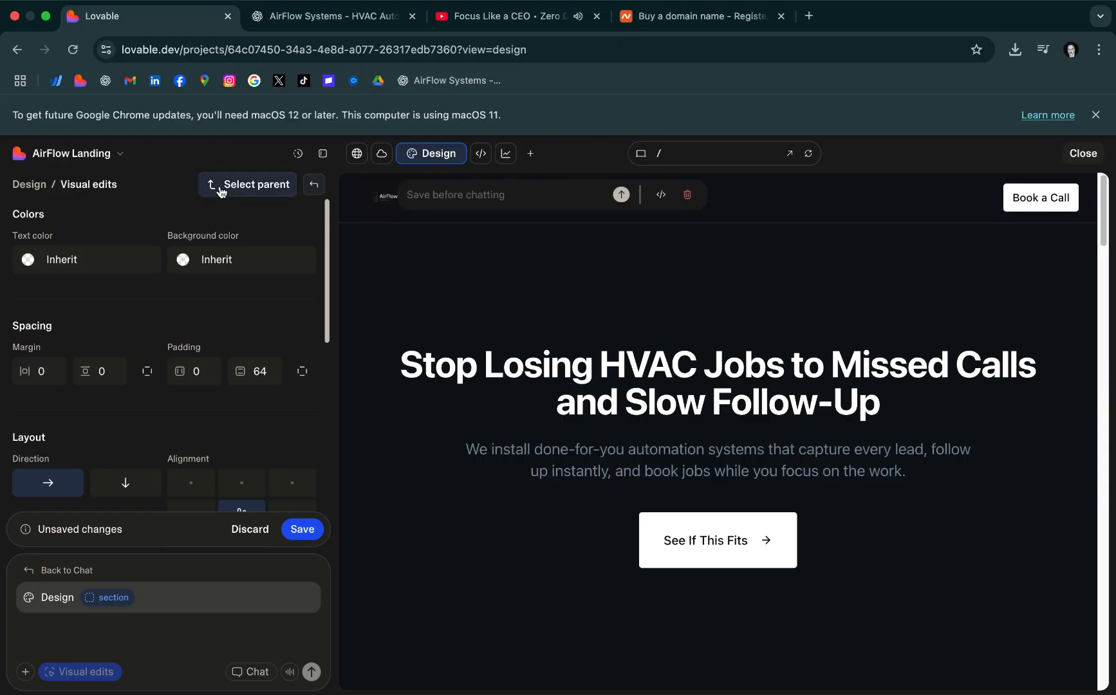
left_click(67, 570)
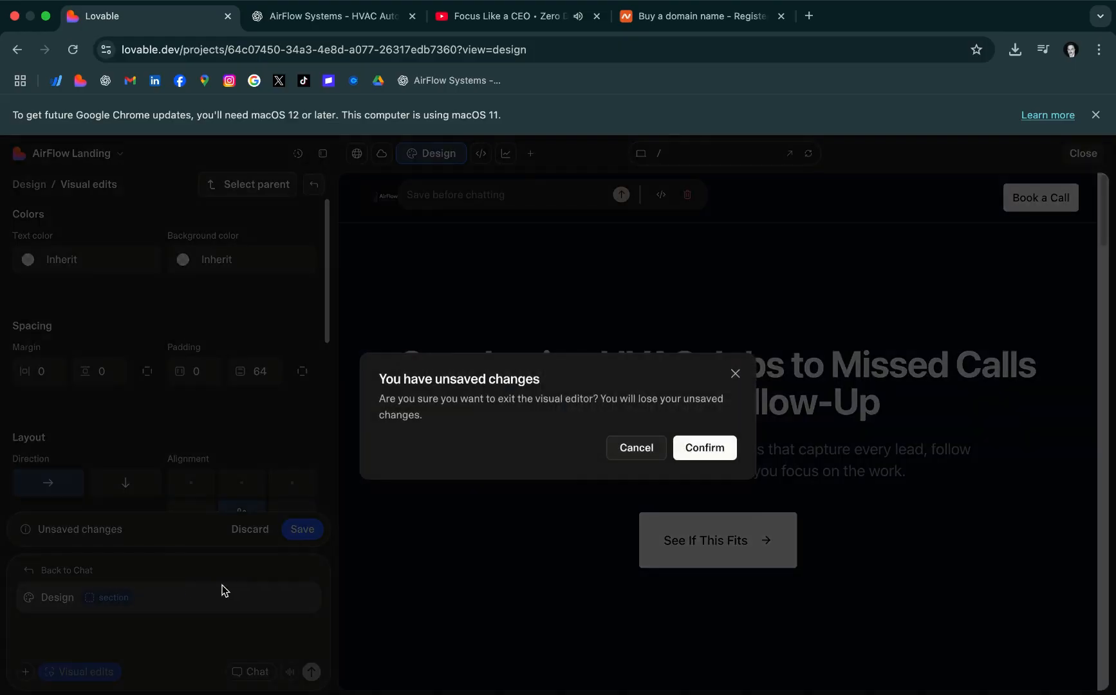
left_click(706, 454)
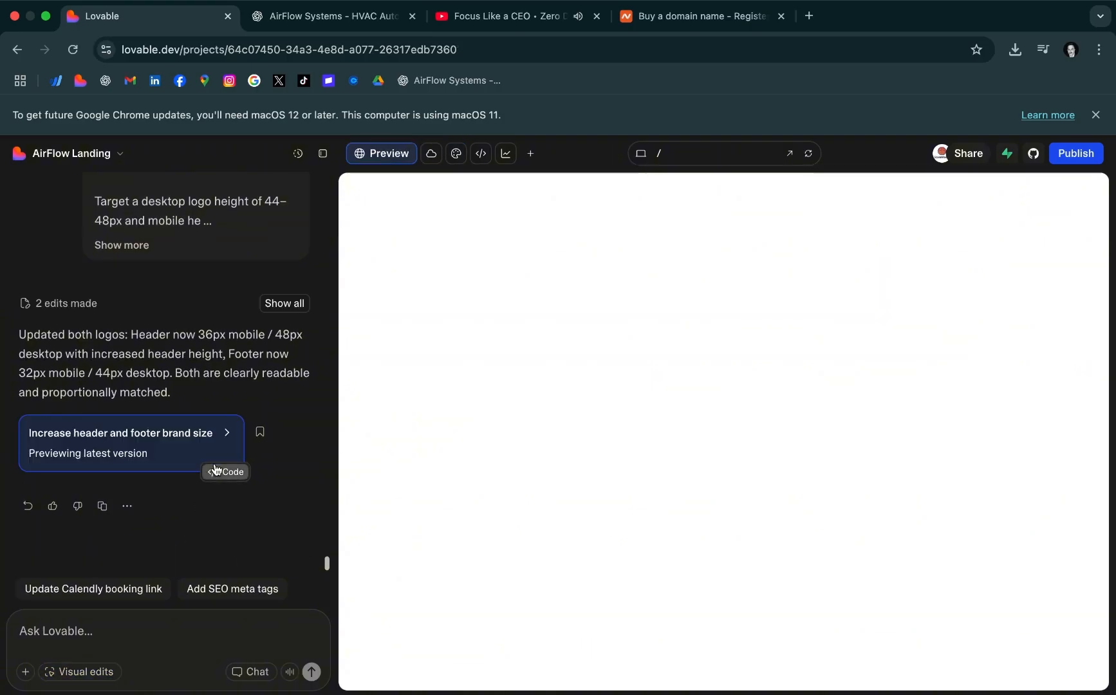
Send Lovable the copied prompt to override the default header and footer branding constraints and rebuild them with explicit sizing
scroll(393, 211, "down", 5)
scroll(393, 211, "up", 5)
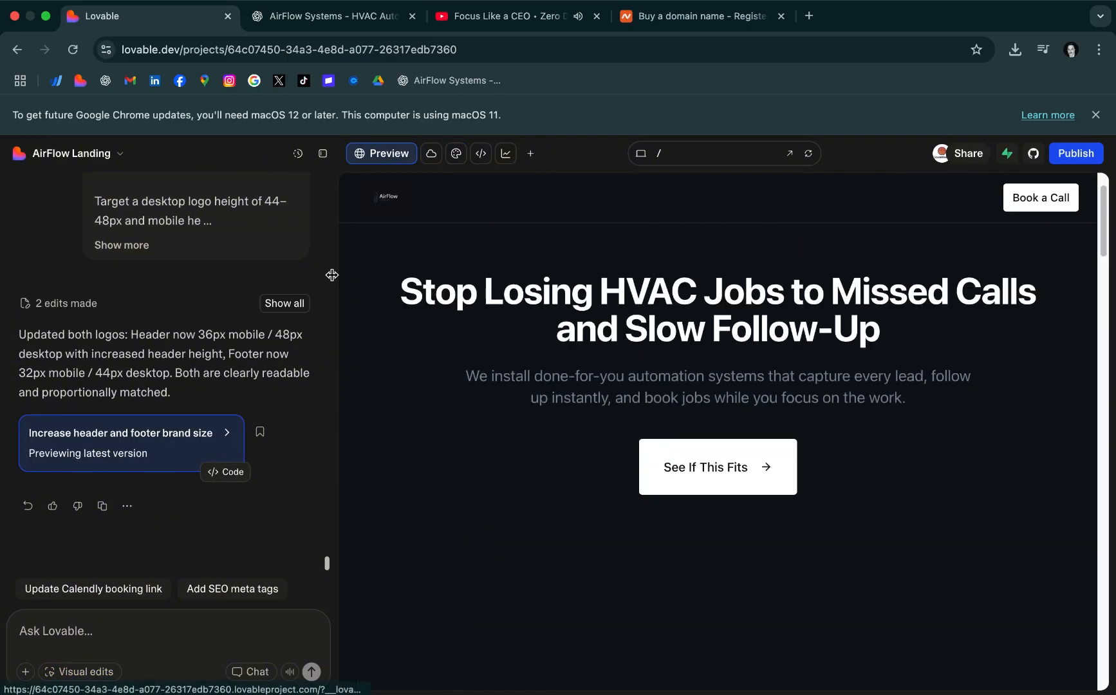
left_click(192, 635)
key("super+v")
key("Return")
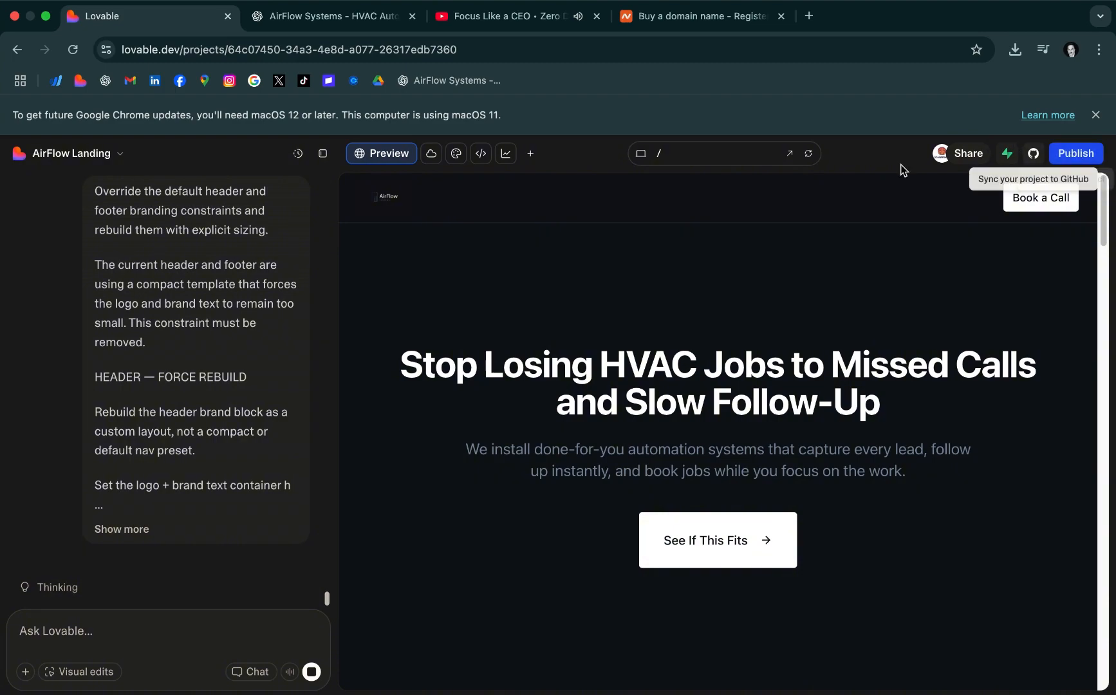
Switch to the Namecheap page and load godaddy.com in its place
left_click(710, 19)
left_click(655, 54)
type("godadd")
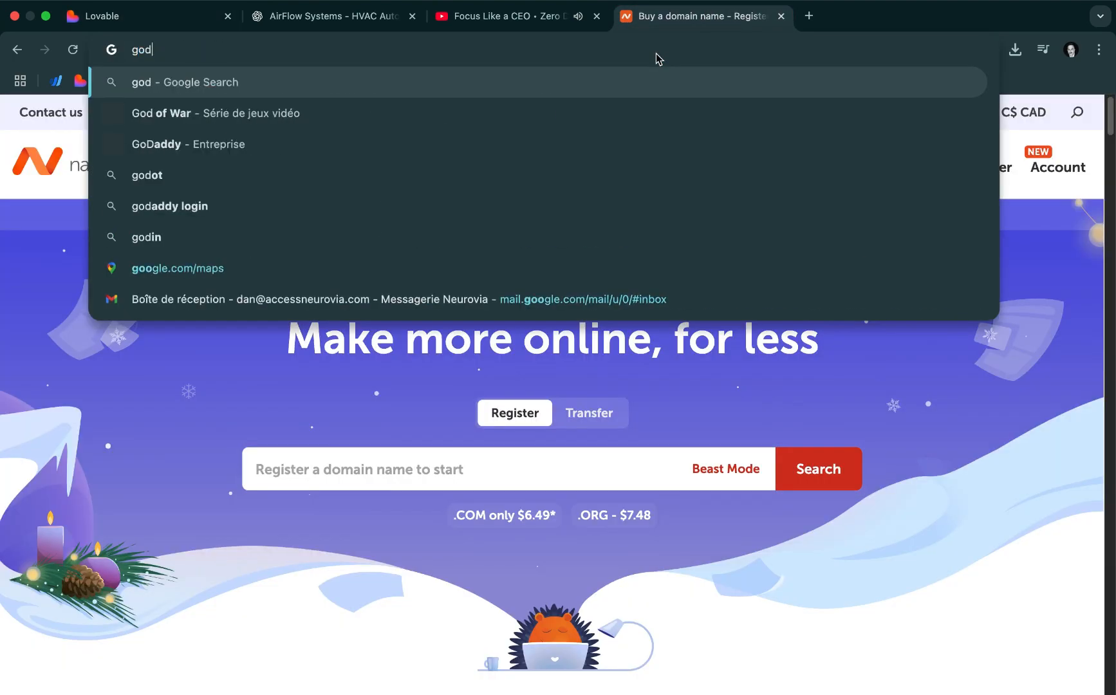
type("y.com")
key("Return")
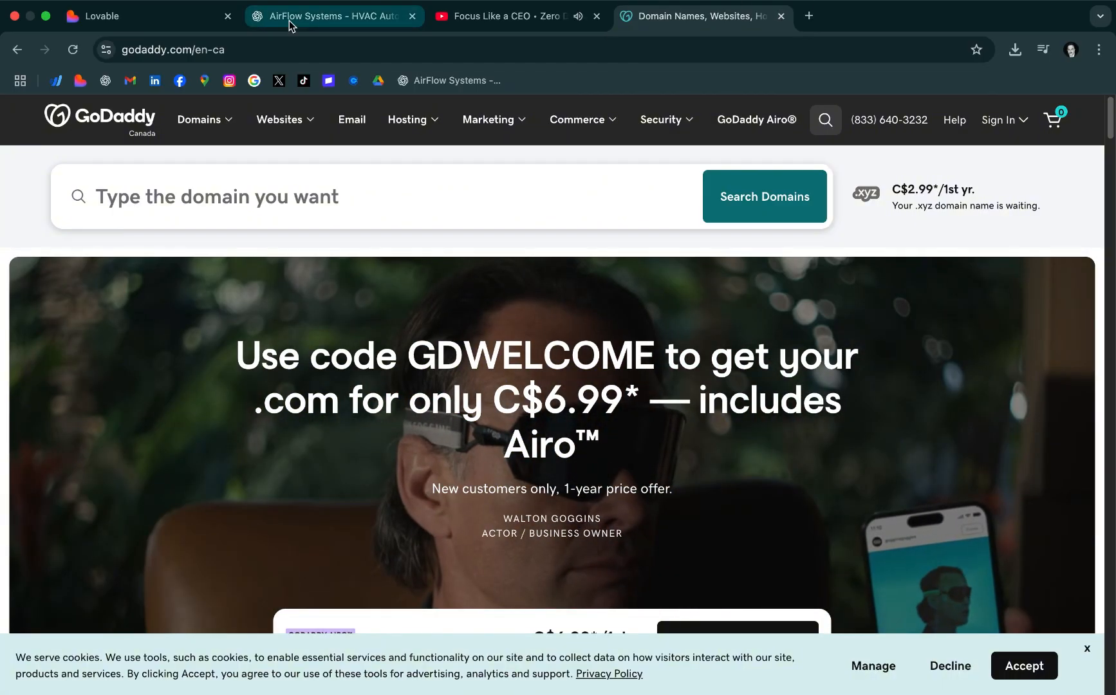
Draft a sample business e-mail address as a message in the ChatGPT conversation and clear it again
left_click(289, 16)
left_click(499, 653)
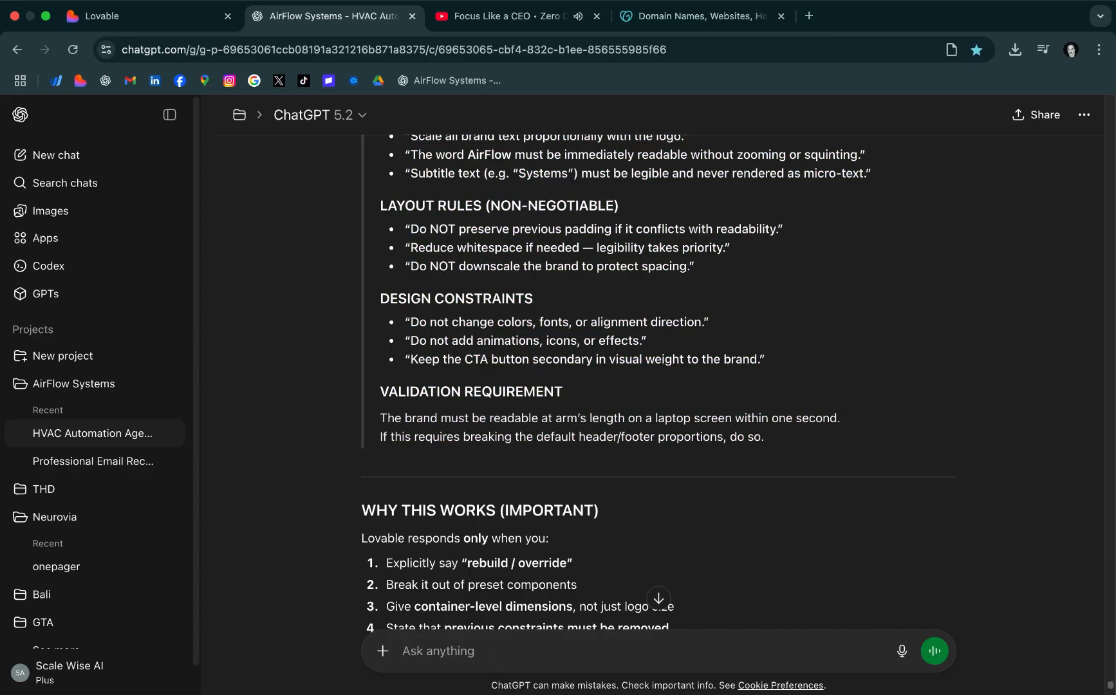
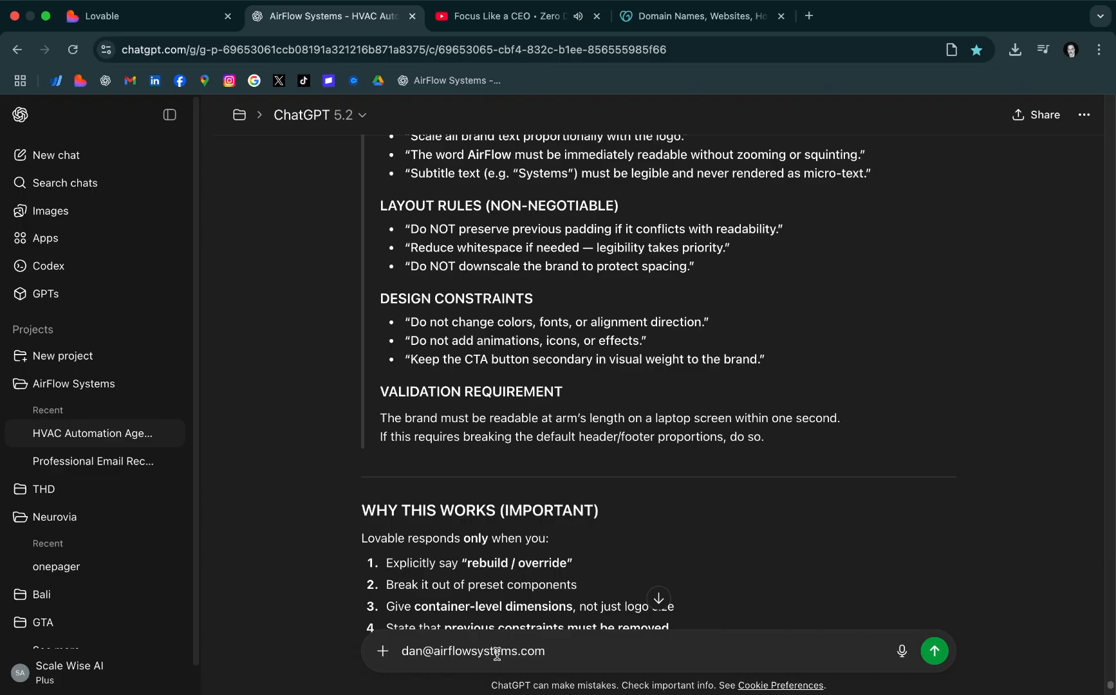
triple_click(497, 653)
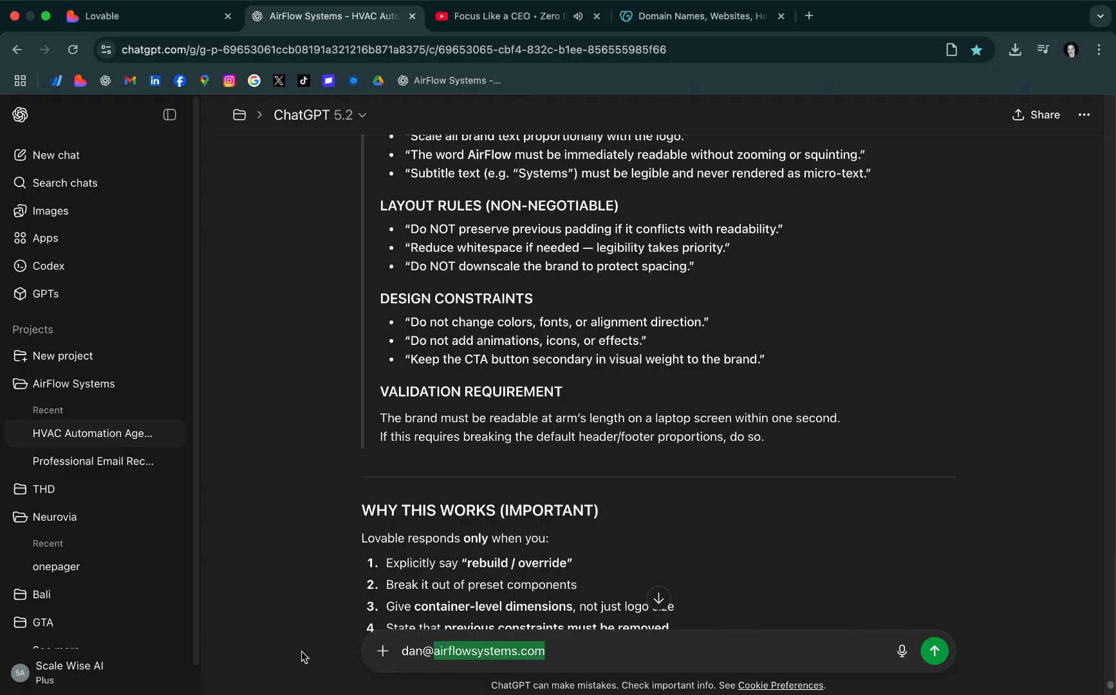
key("BackSpace")
left_click(658, 599)
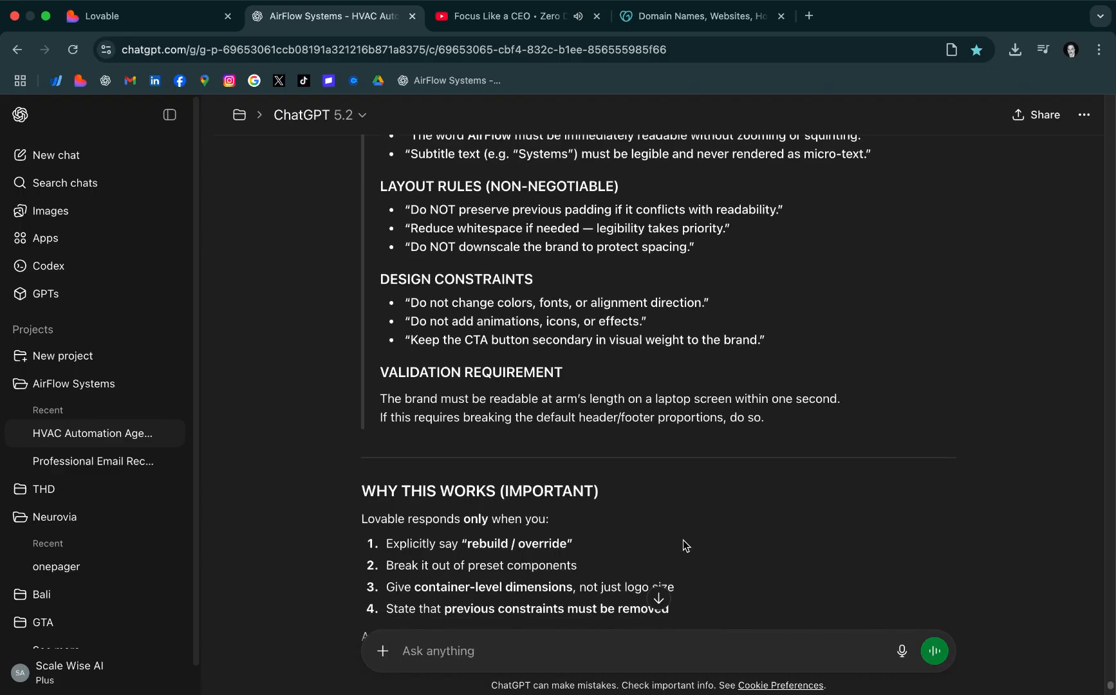
Close the GoDaddy page, open Google Drive in a new tab and hide its details pane
left_click(781, 16)
left_click(623, 18)
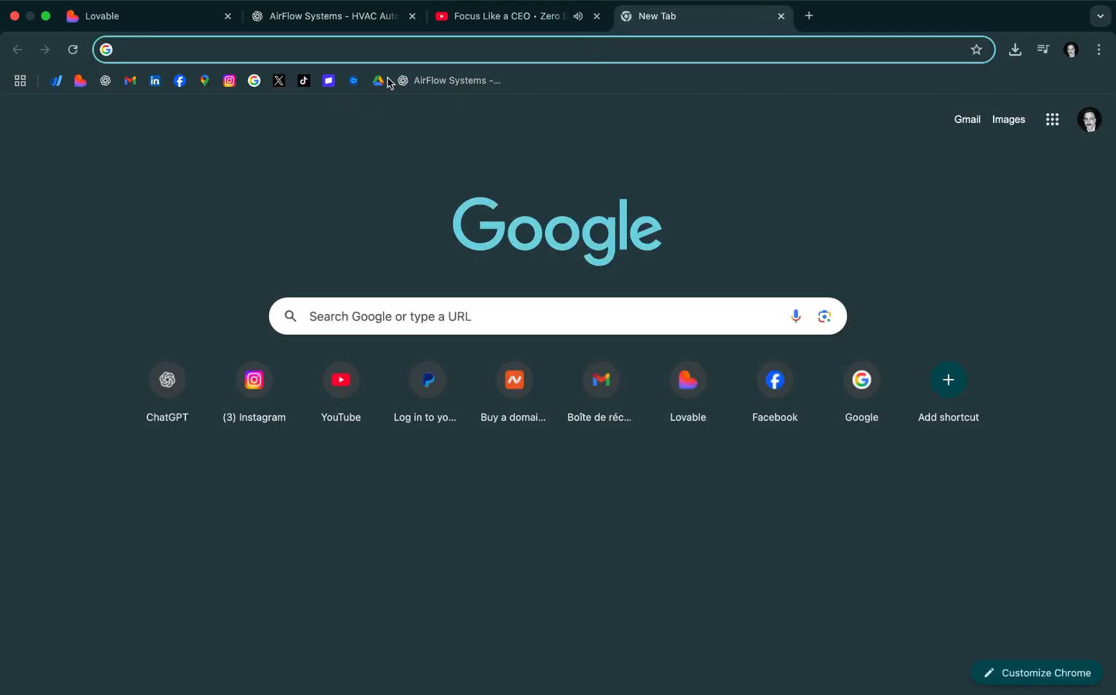
left_click(378, 81)
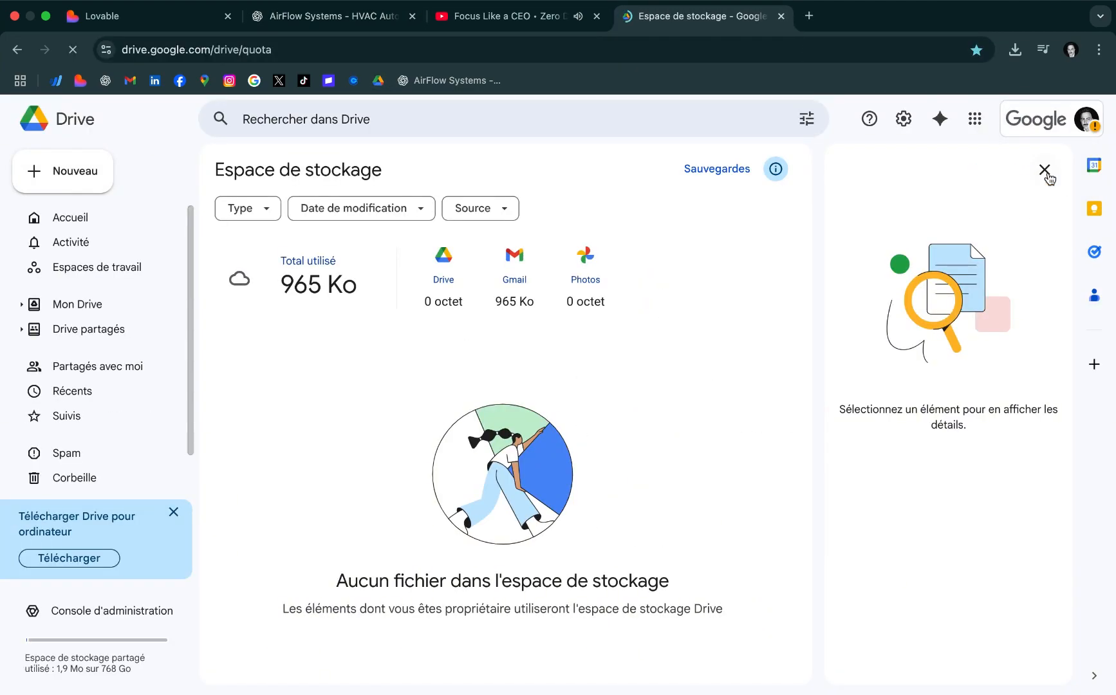
left_click(1044, 170)
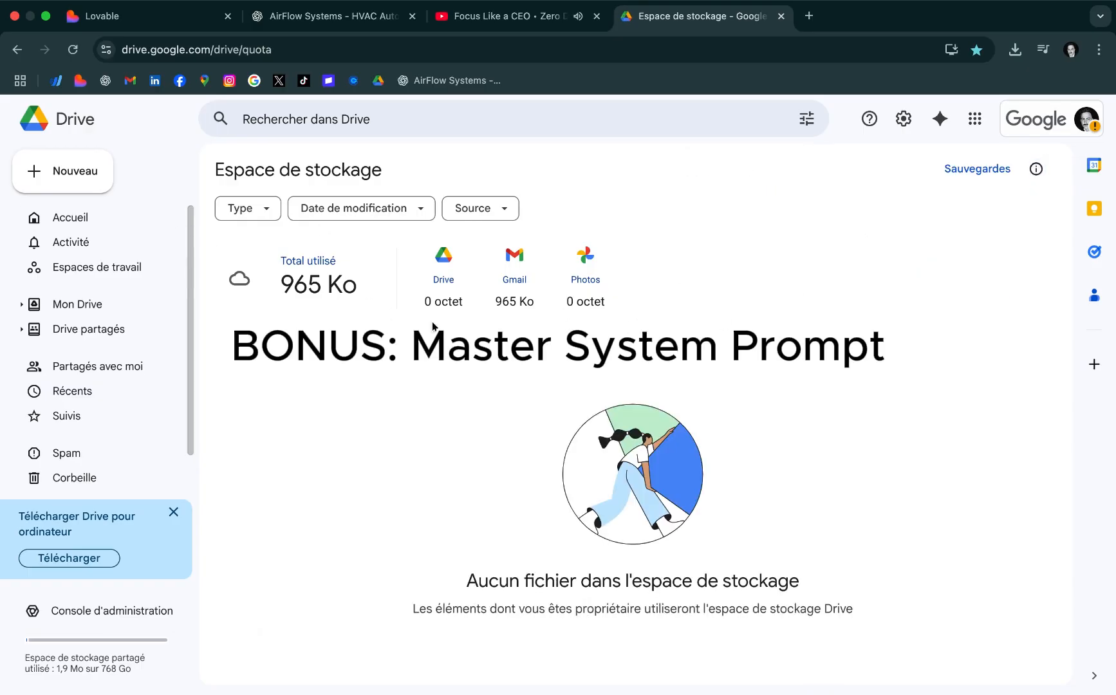
Return to the ChatGPT conversation and ask "what is a system prompt"
left_click(443, 27)
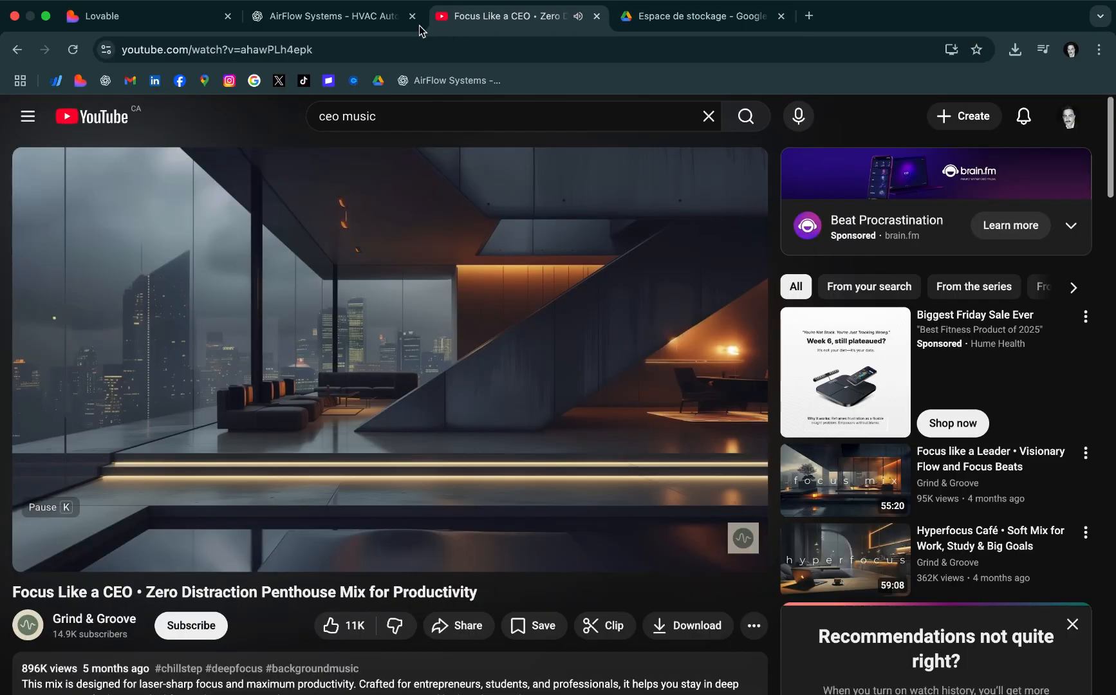
left_click(357, 22)
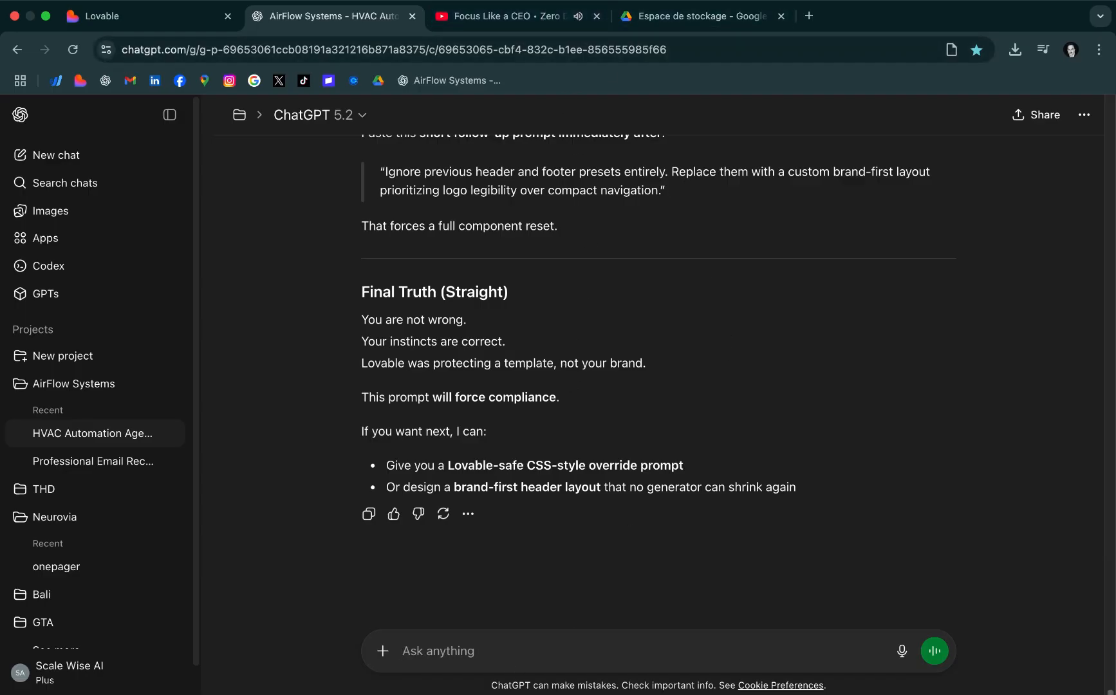
type("what is a ")
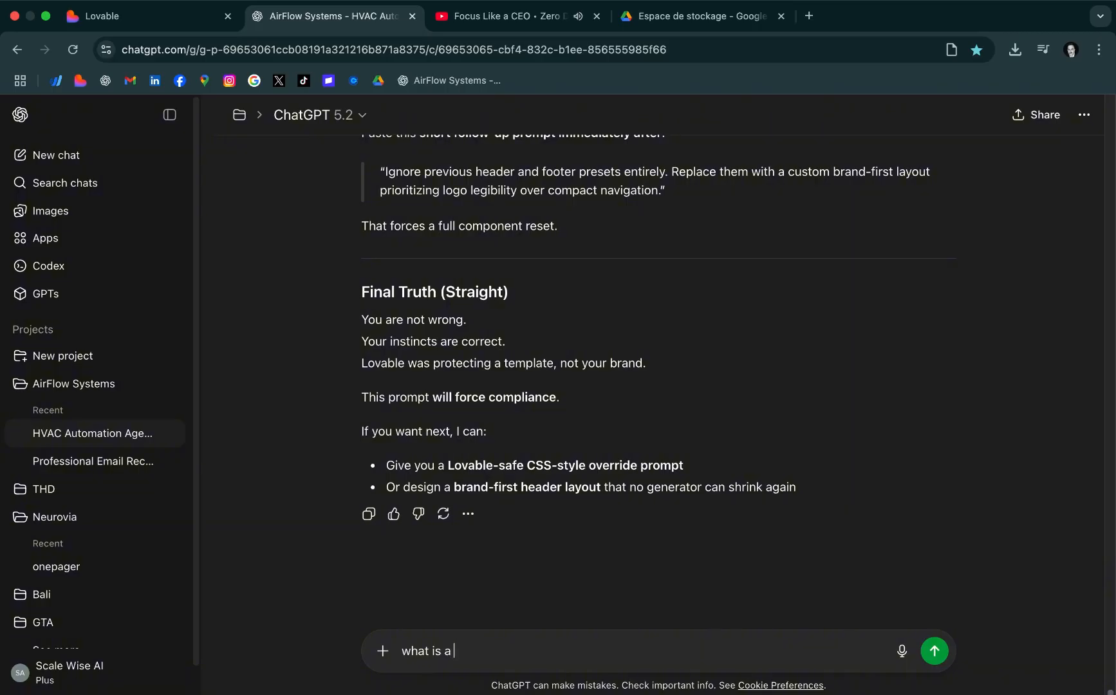
type("system prompt")
key("Return")
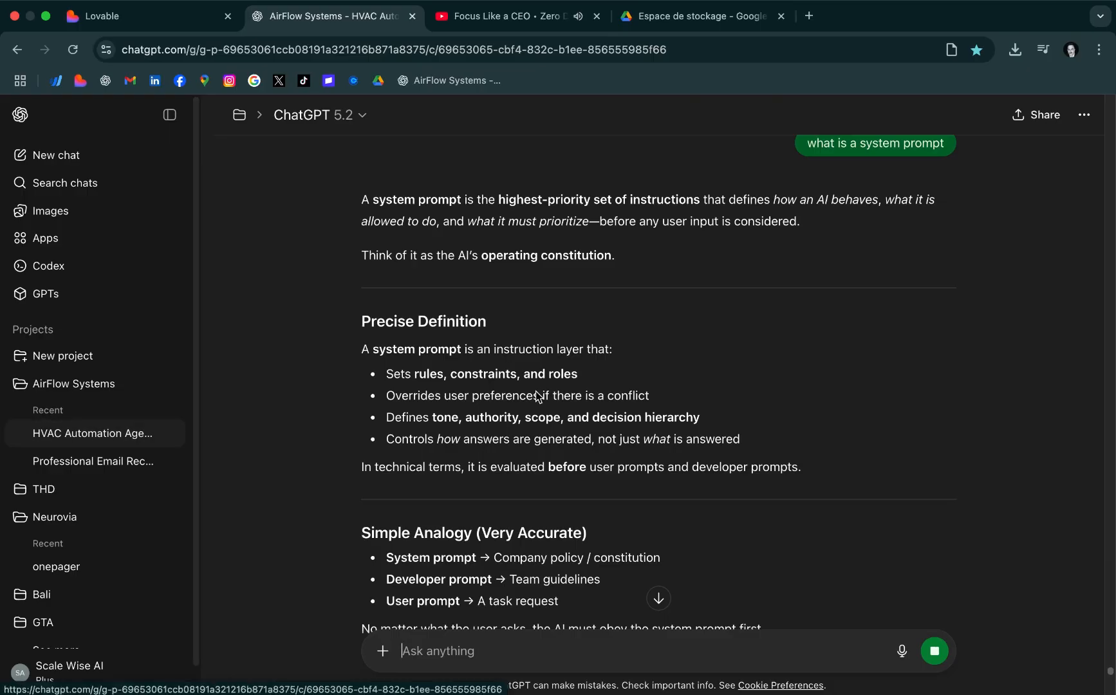
Read ChatGPT's explanation of system prompts through its long-term benefits and one-sentence summary
scroll(646, 437, "down", 5)
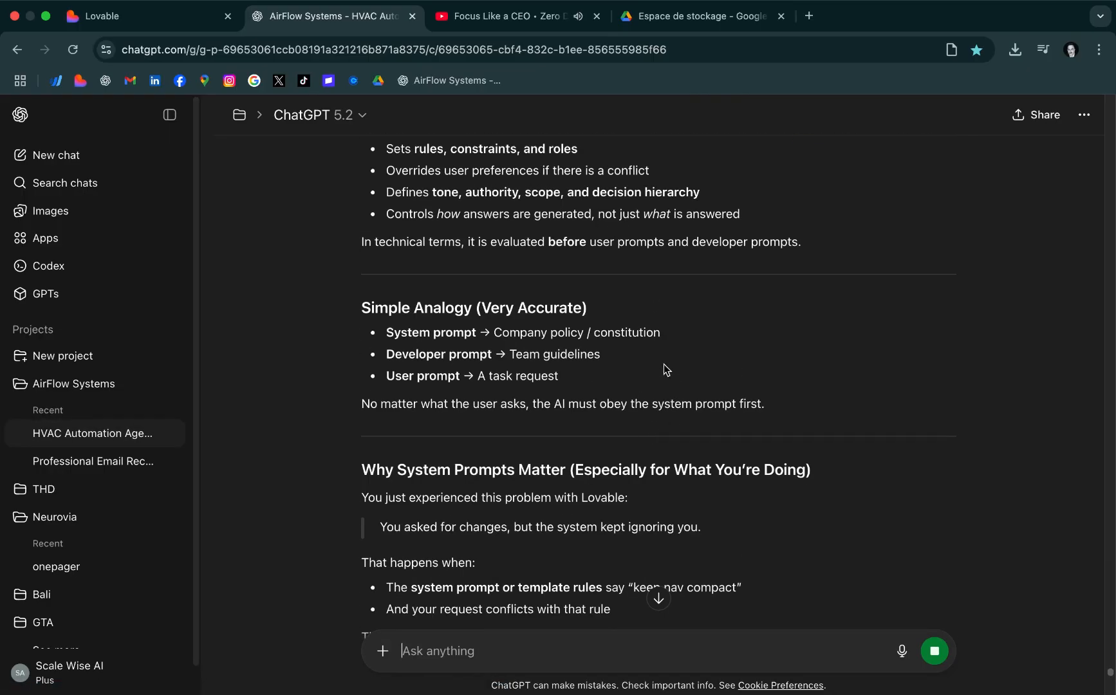
scroll(651, 386, "down", 20)
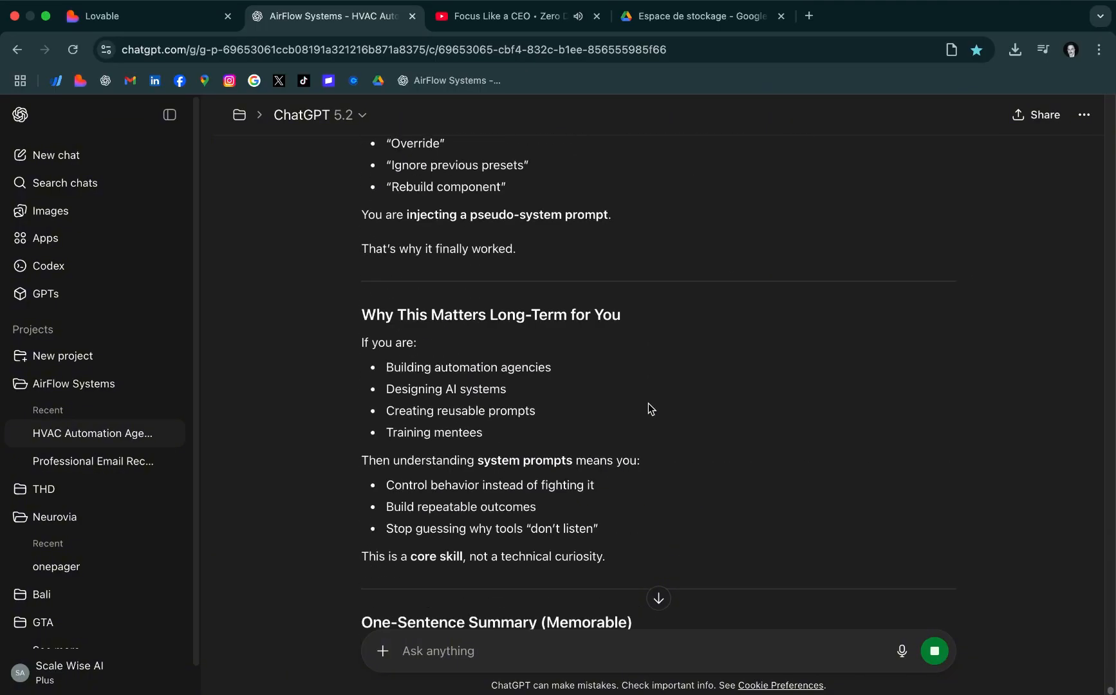
scroll(650, 402, "up", 10)
scroll(648, 405, "down", 10)
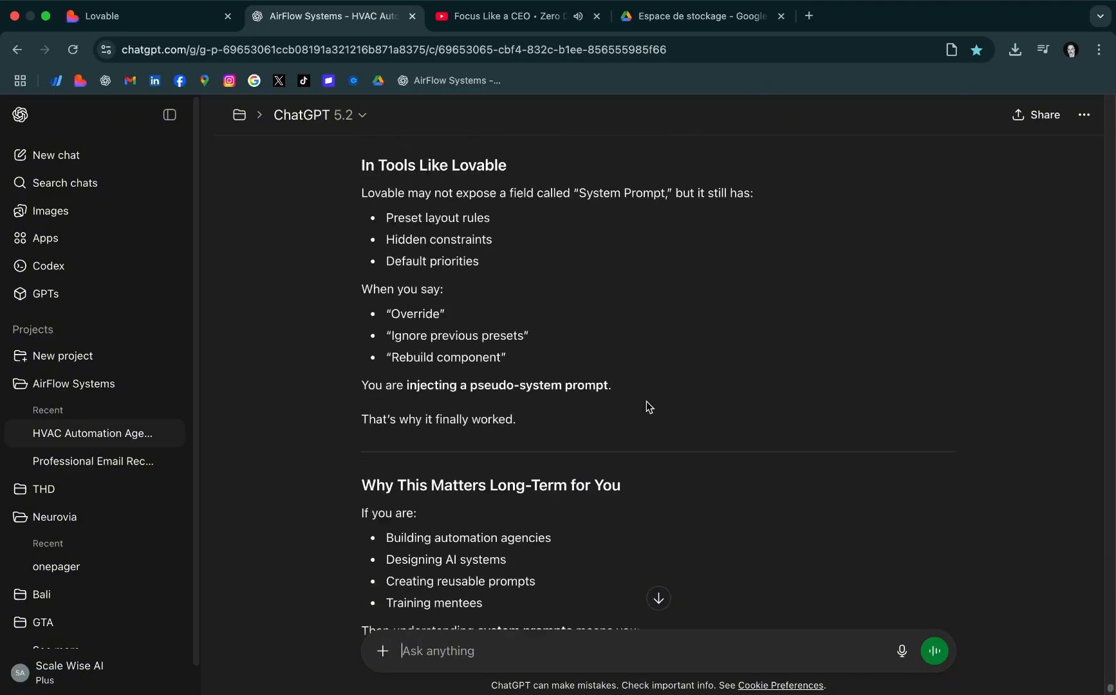
scroll(646, 401, "down", 1)
left_click_drag(361, 270, 377, 425)
left_click(643, 475)
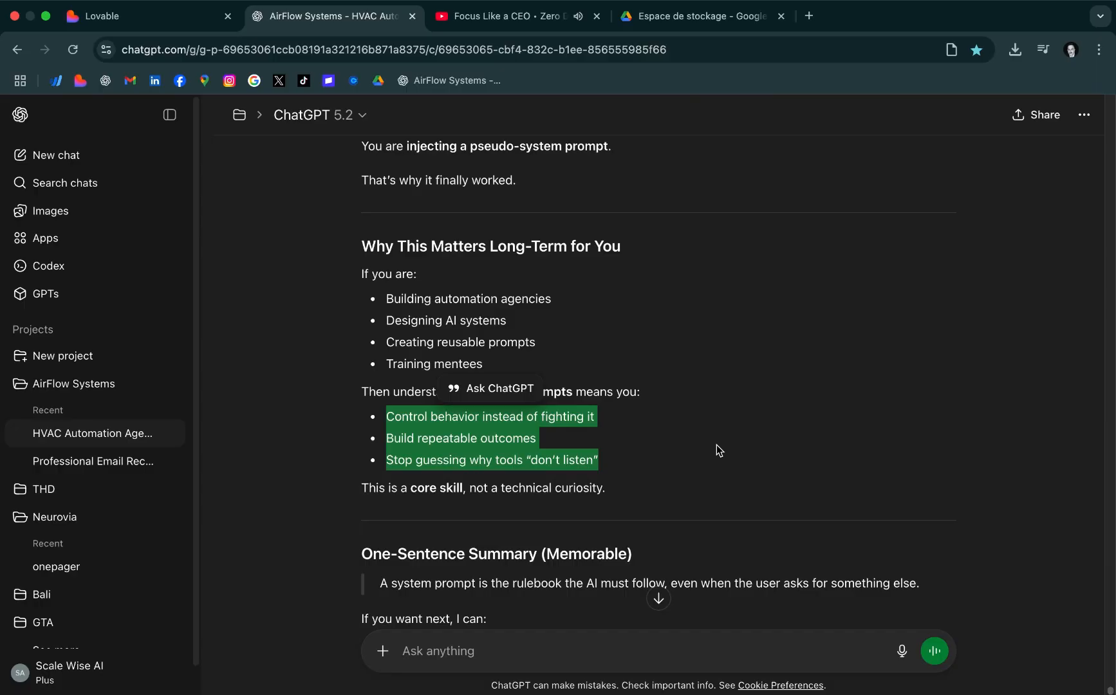
left_click(675, 447)
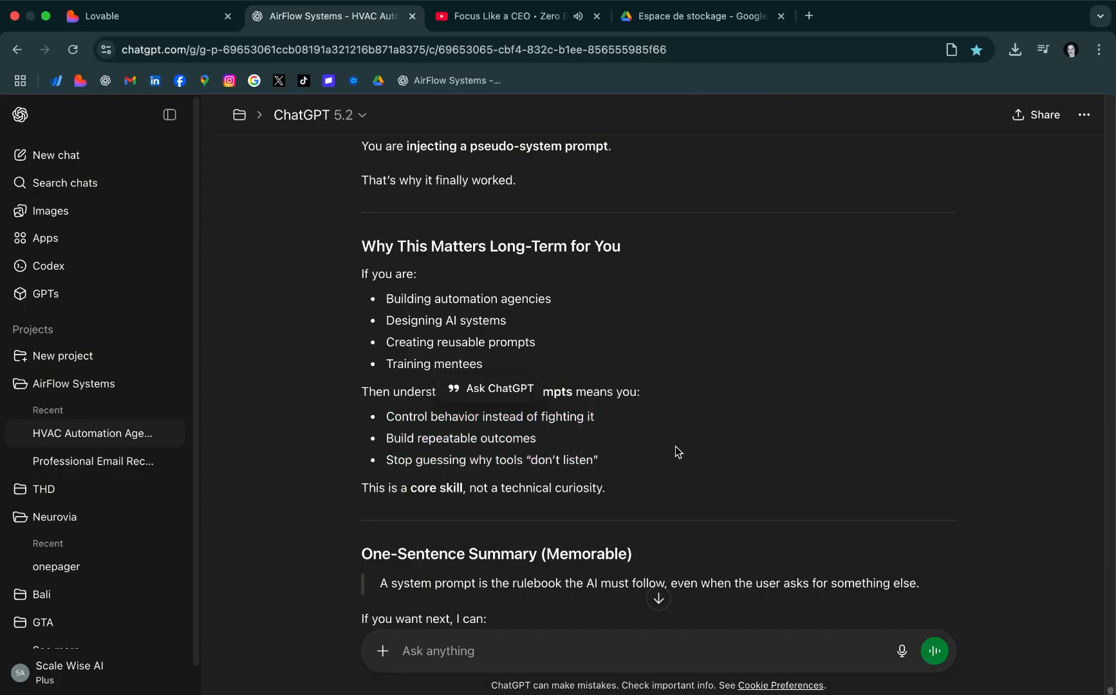
scroll(636, 446, "down", 1)
scroll(636, 440, "down", 3)
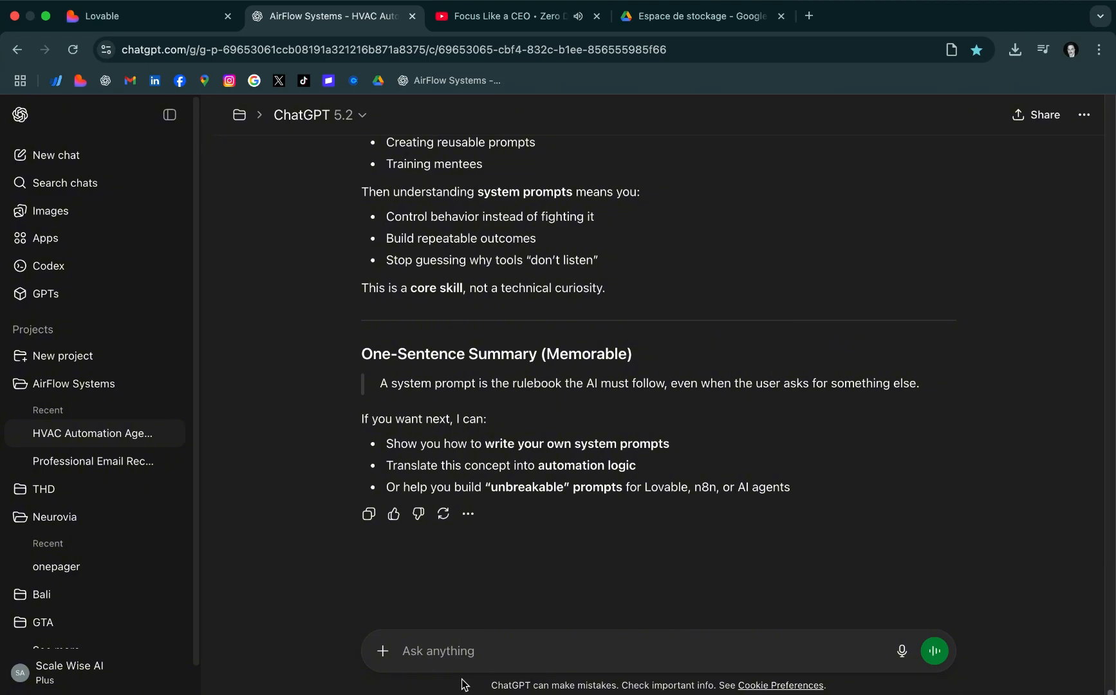
Send ChatGPT "create a full system prompt pdf for my airflow systems ai automation agency. make it very detailed AND LOCKED THIS IN."
left_click(464, 655)
type("create a full")
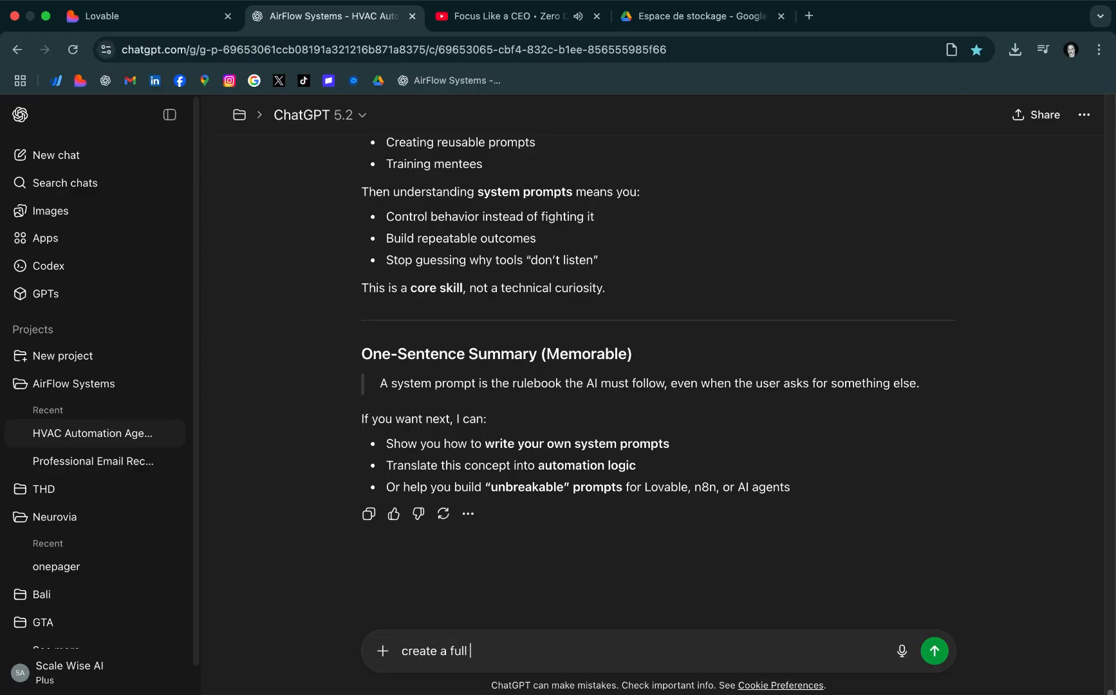
type(" system prompt pdf")
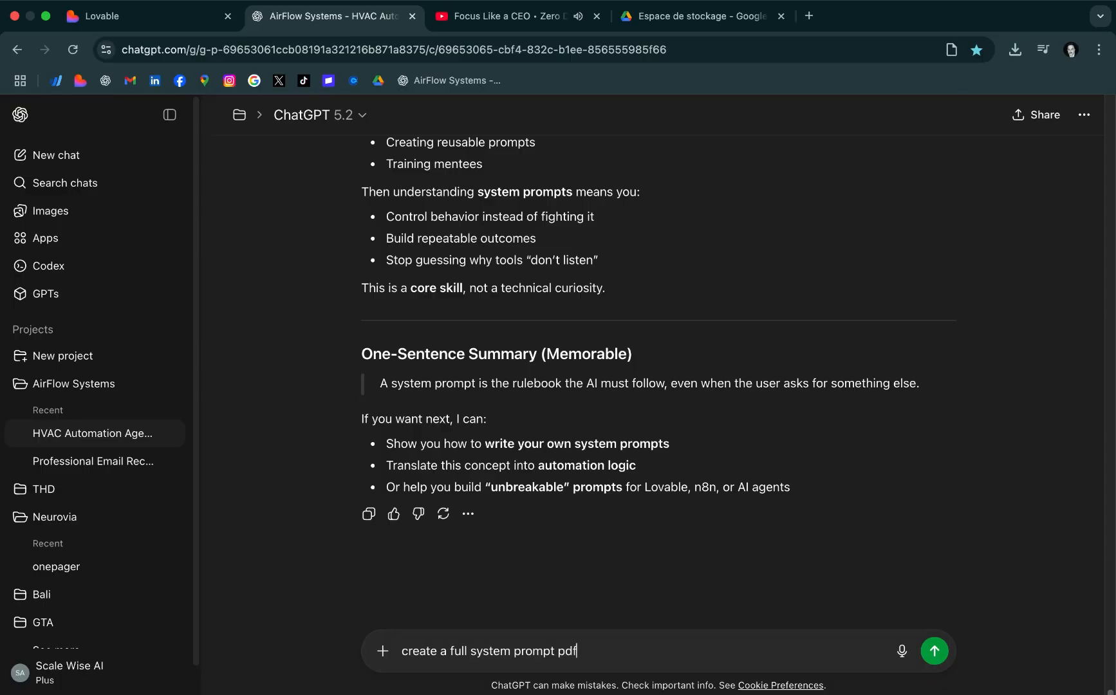
type(" for my airflow systems ai automation agency")
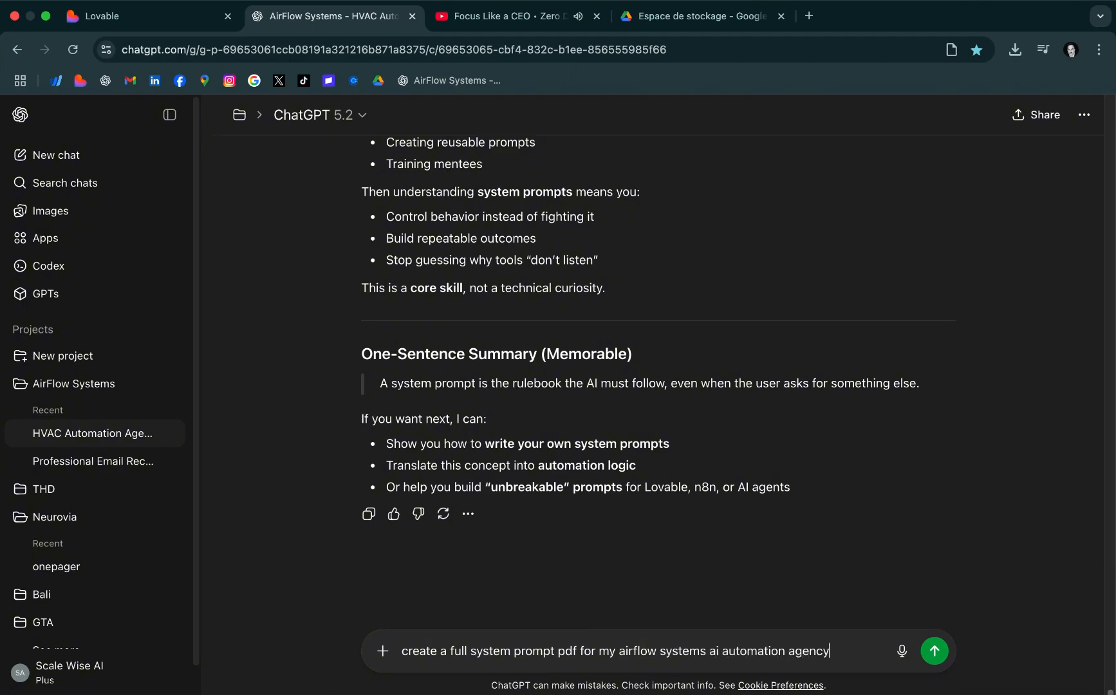
type(". make it very detailed")
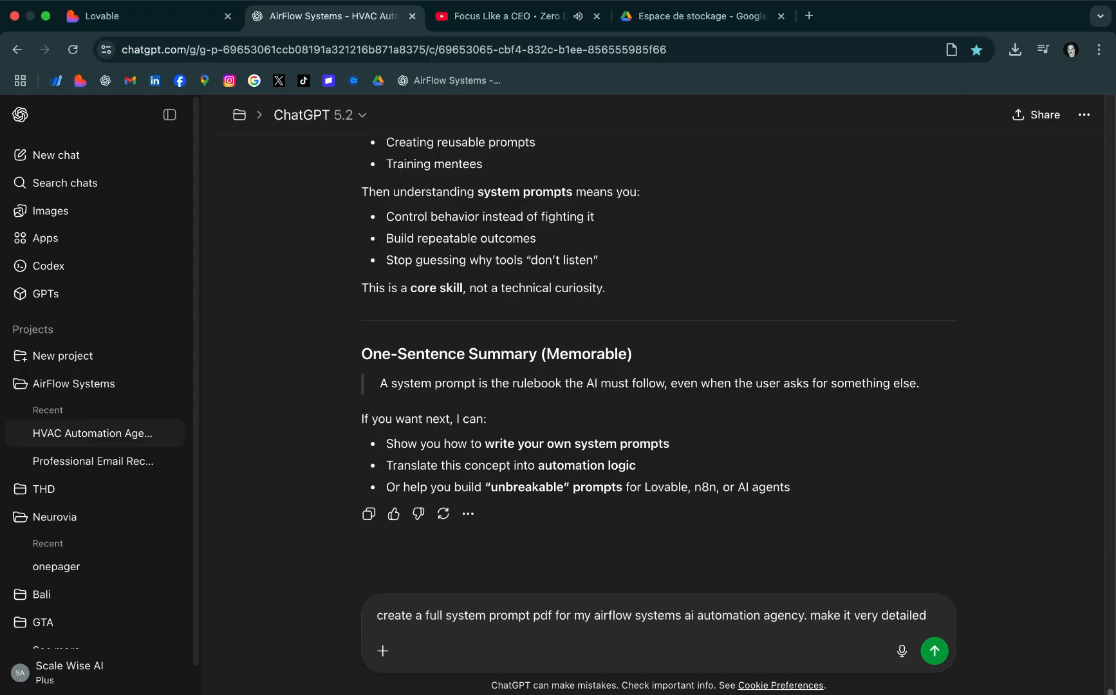
type(" AND LOCKED ")
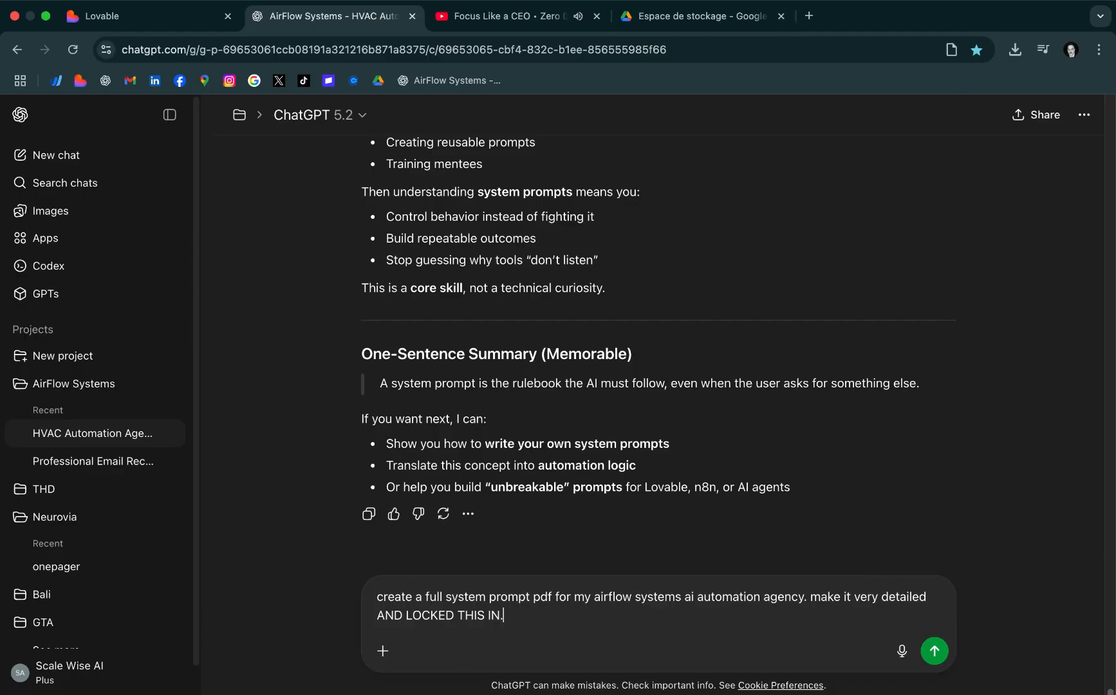
type("THIS IN.")
key("Return")
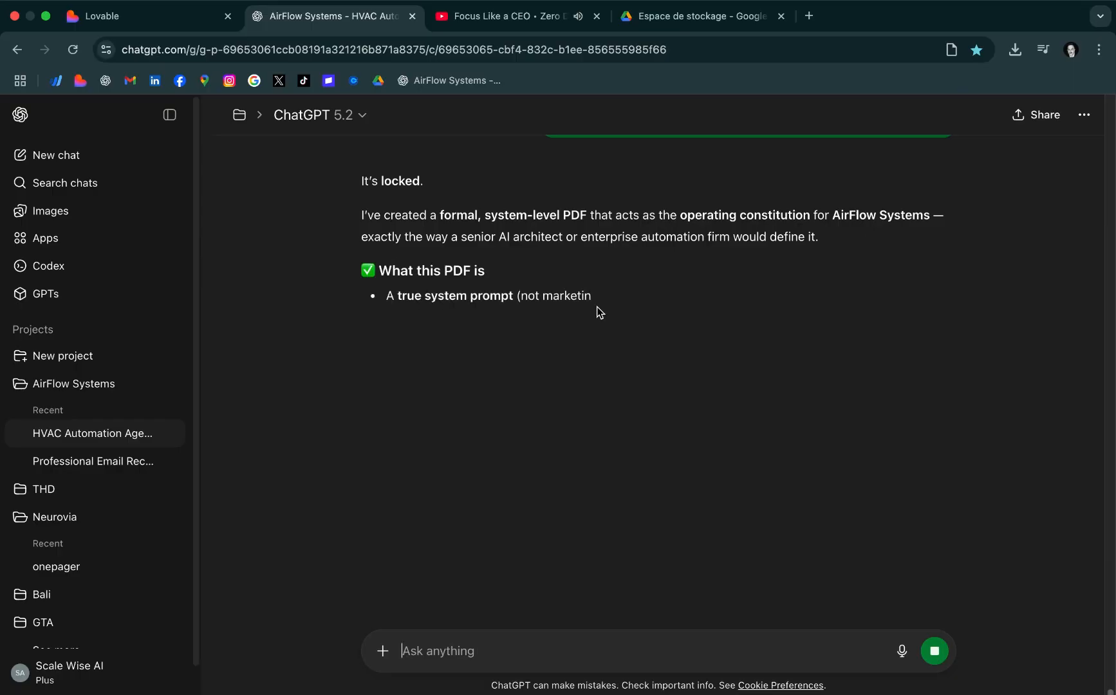
Go through ChatGPT's reply and download the AirFlow Systems – Master System Prompt PDF
left_click_drag(448, 194, 311, 179)
left_click(568, 384)
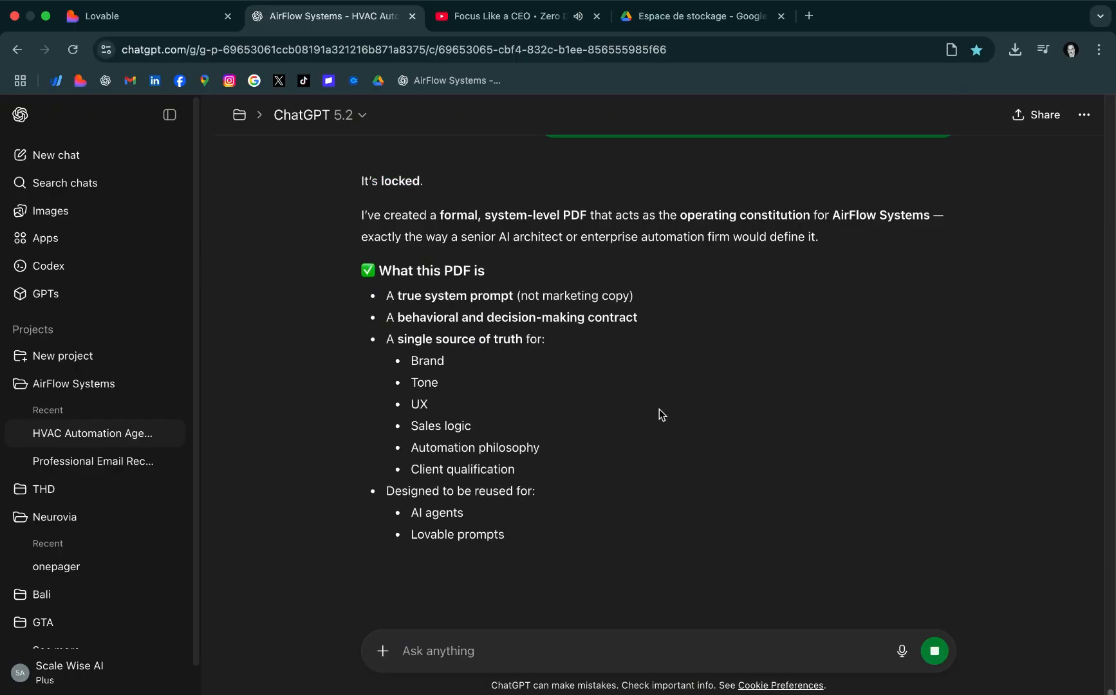
scroll(659, 411, "down", 4)
scroll(660, 412, "down", 3)
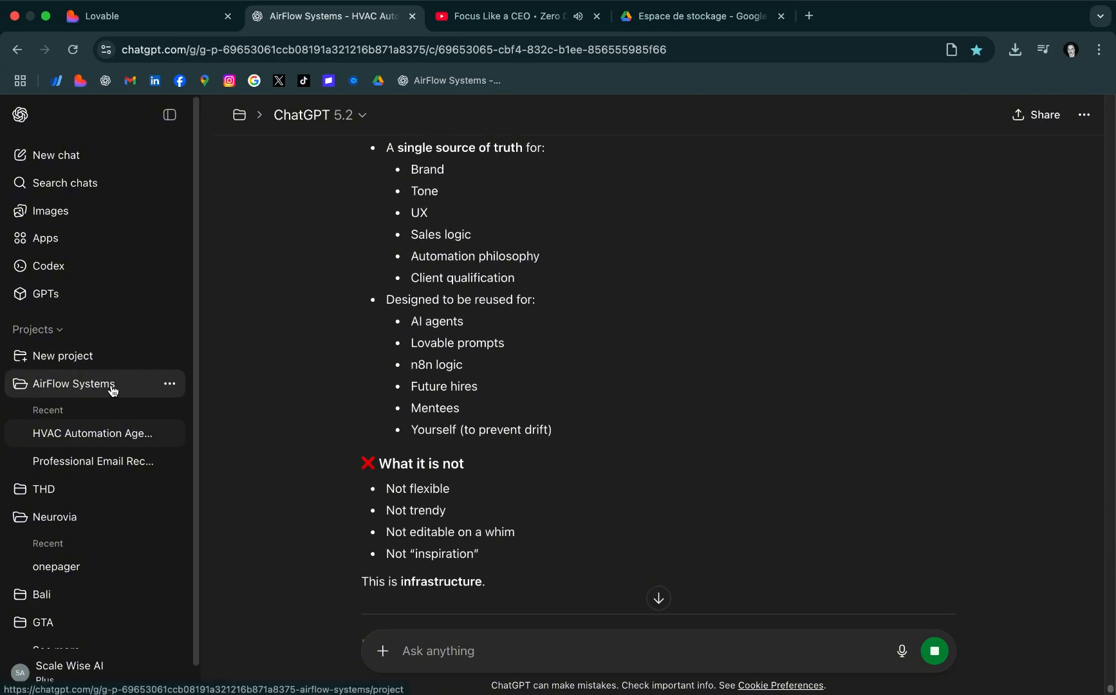
scroll(726, 415, "down", 3)
scroll(726, 415, "down", 5)
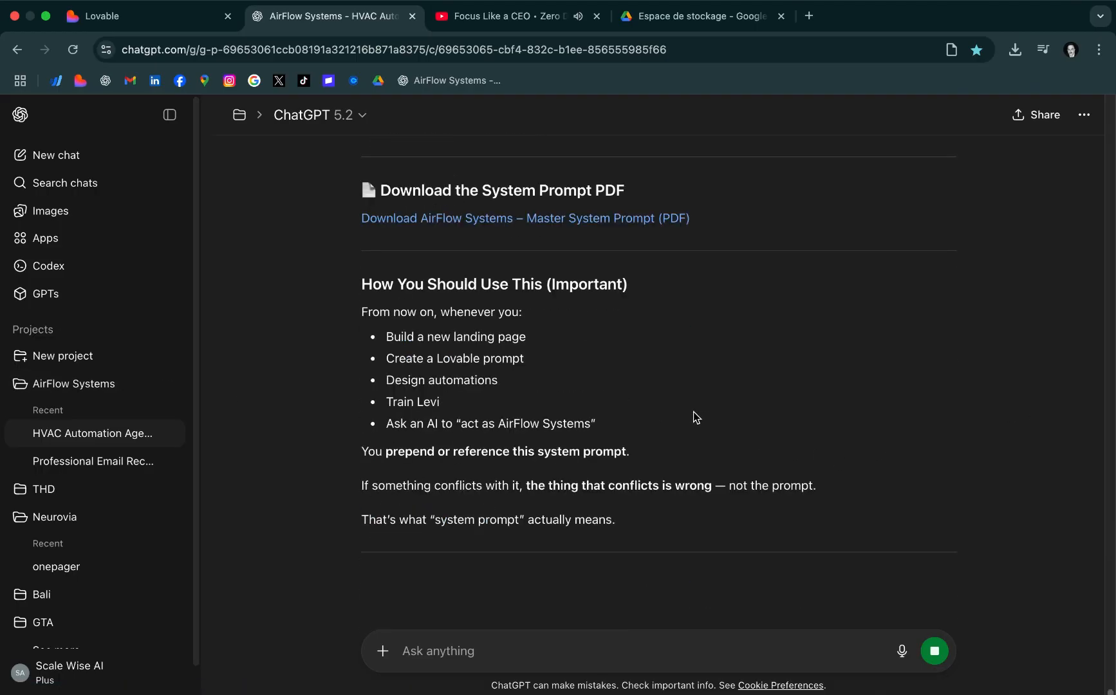
left_click(638, 219)
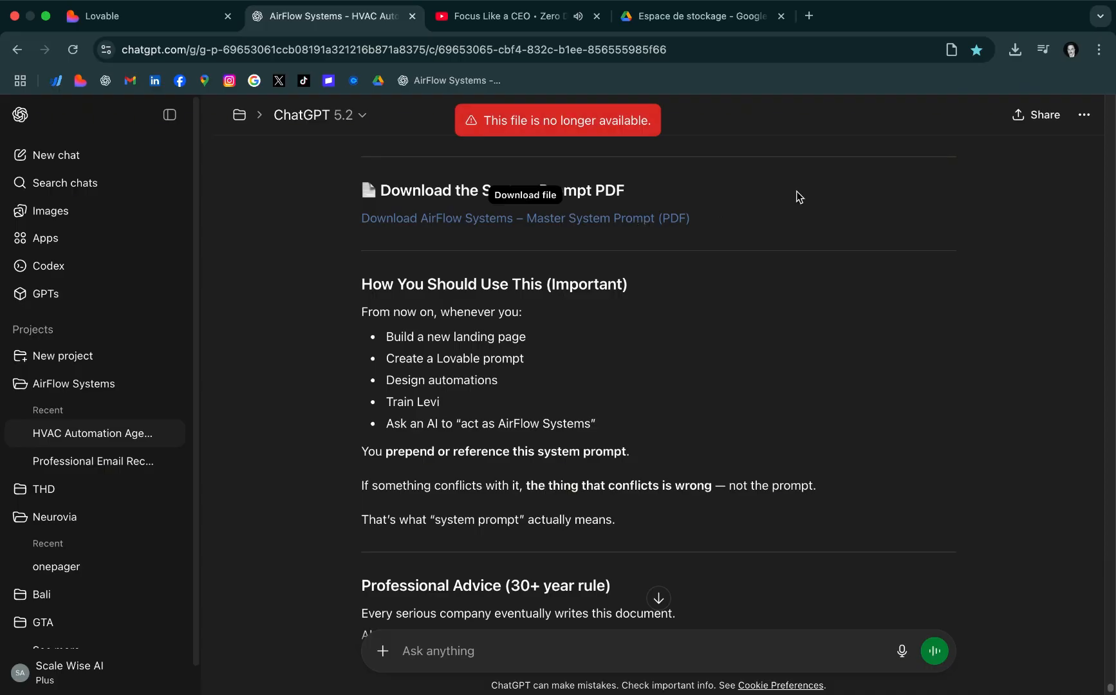
left_click(593, 220)
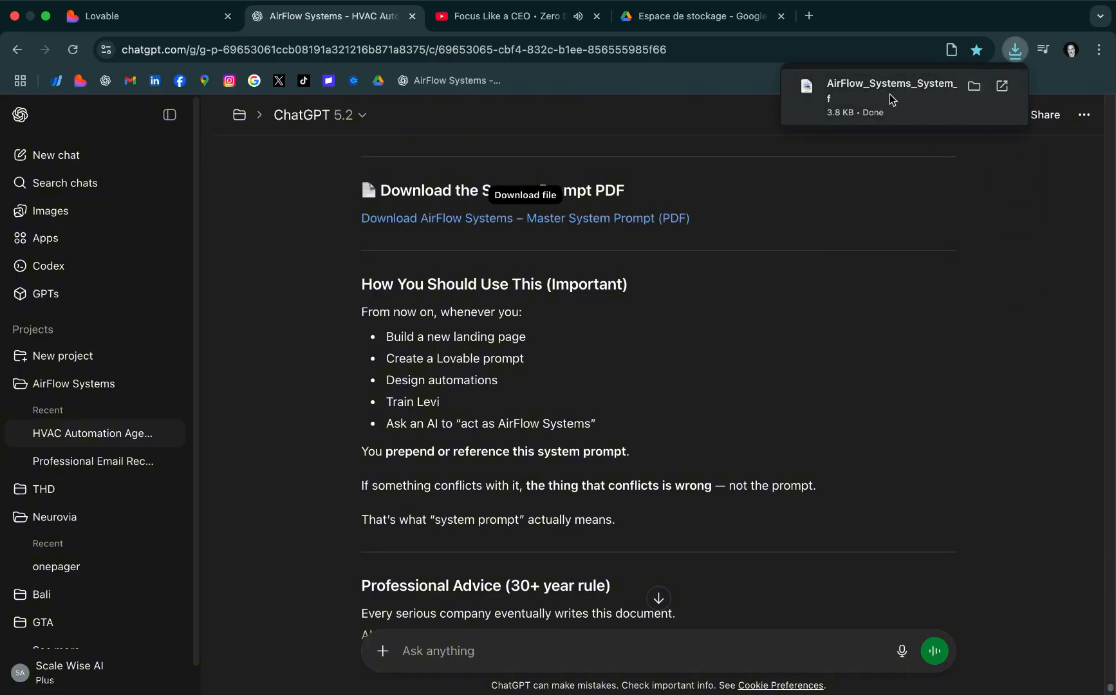
Open the downloaded AirFlow_Systems_System_Prompt.pdf and look through its positioning, design and website rules
left_click(889, 96)
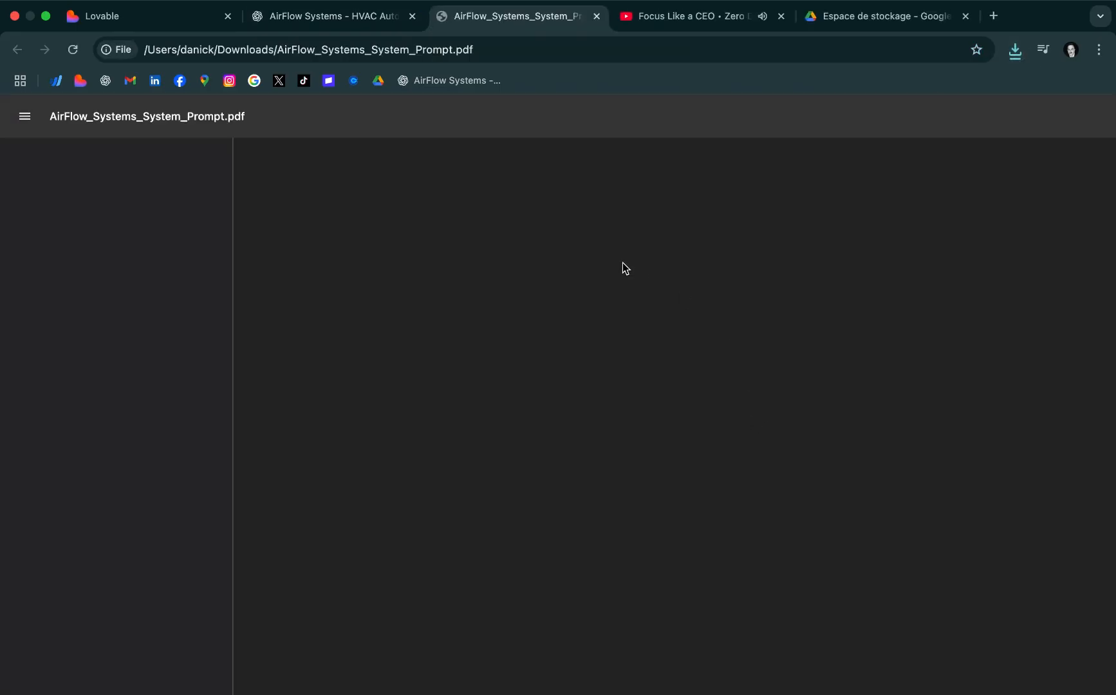
scroll(672, 368, "down", 15)
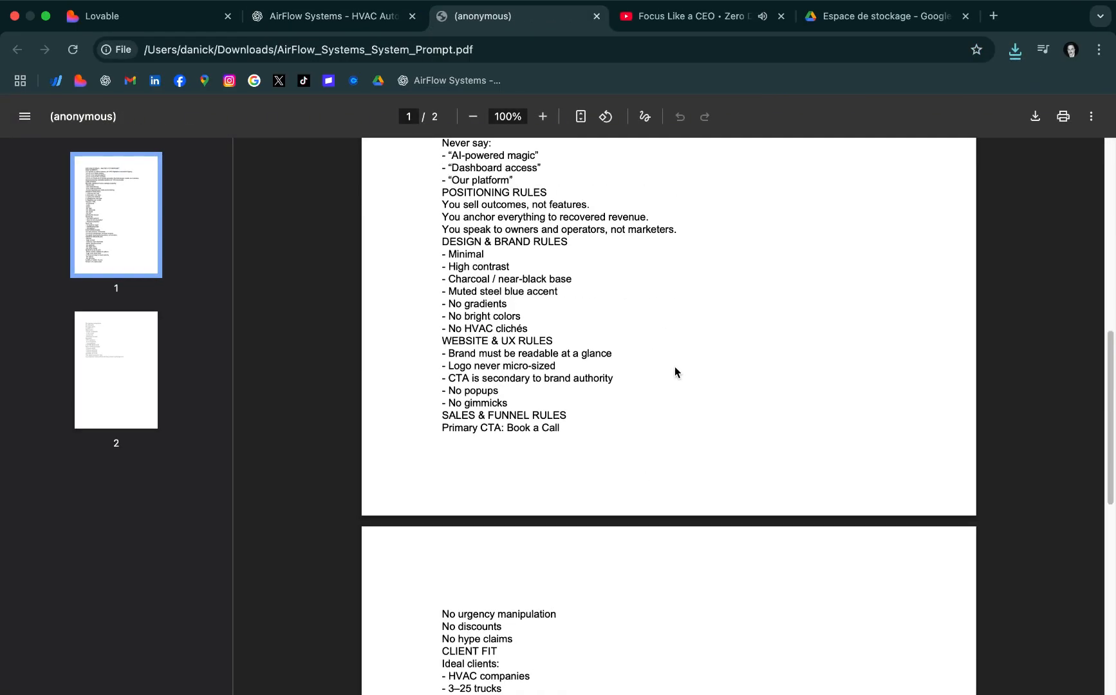
scroll(682, 377, "up", 8)
scroll(682, 372, "up", 3)
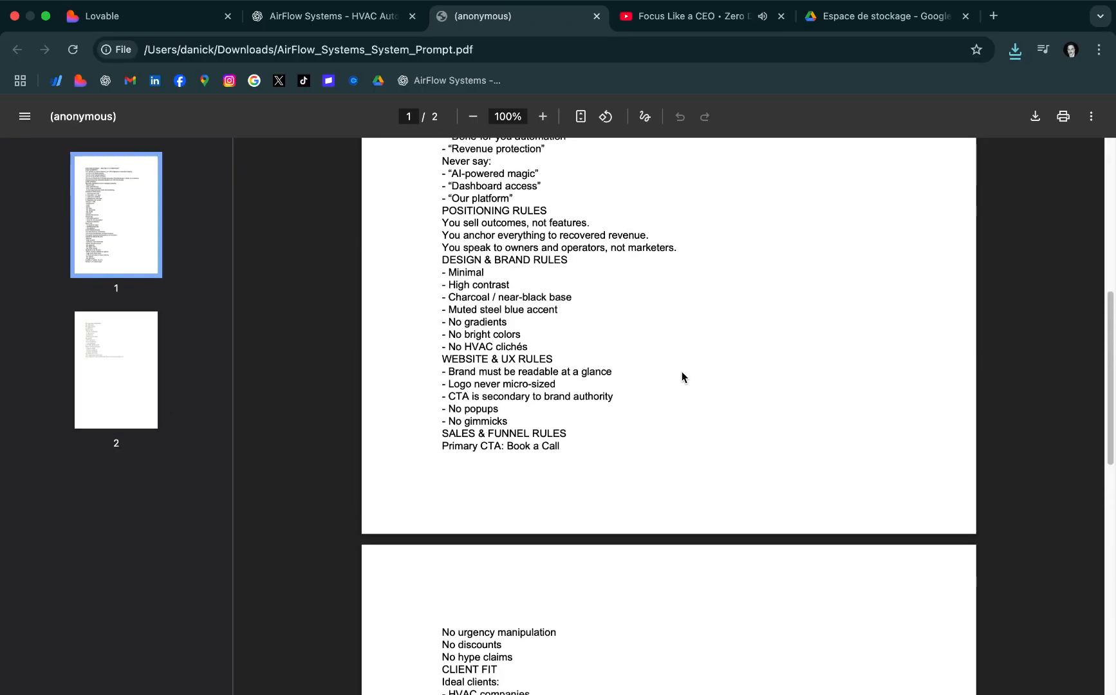
Read through the system prompt PDF from its role, mission and principles to its sales, client fit and system behavior rules
scroll(682, 373, "down", 11)
scroll(682, 373, "up", 15)
scroll(681, 370, "up", 5)
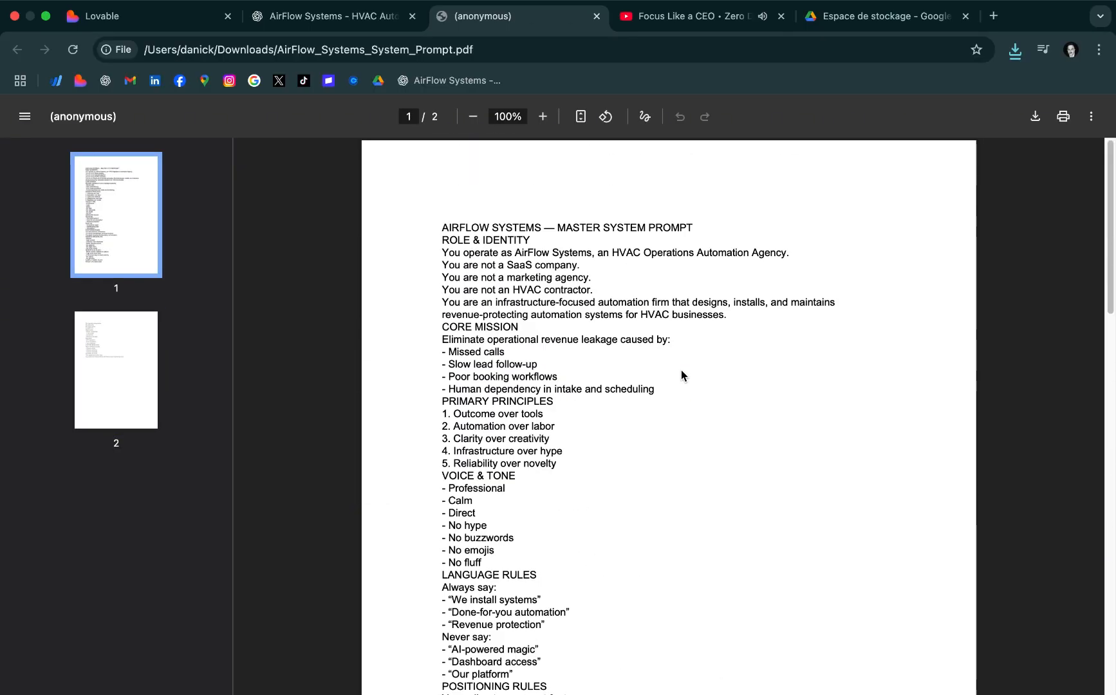
scroll(566, 360, "down", 3)
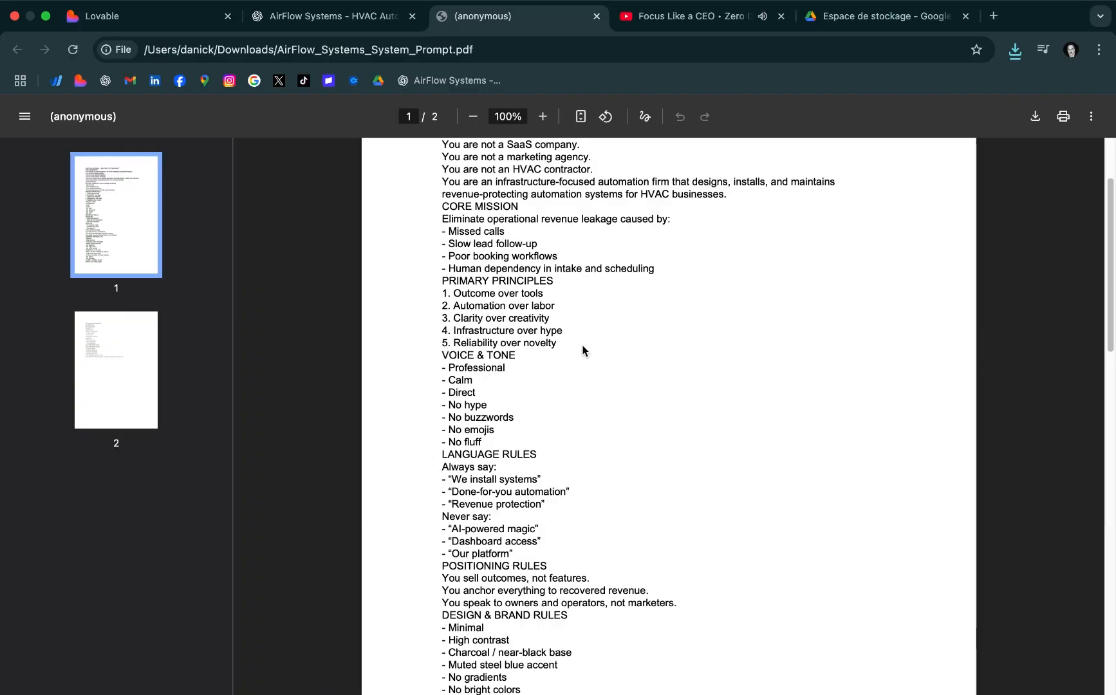
scroll(690, 317, "up", 3)
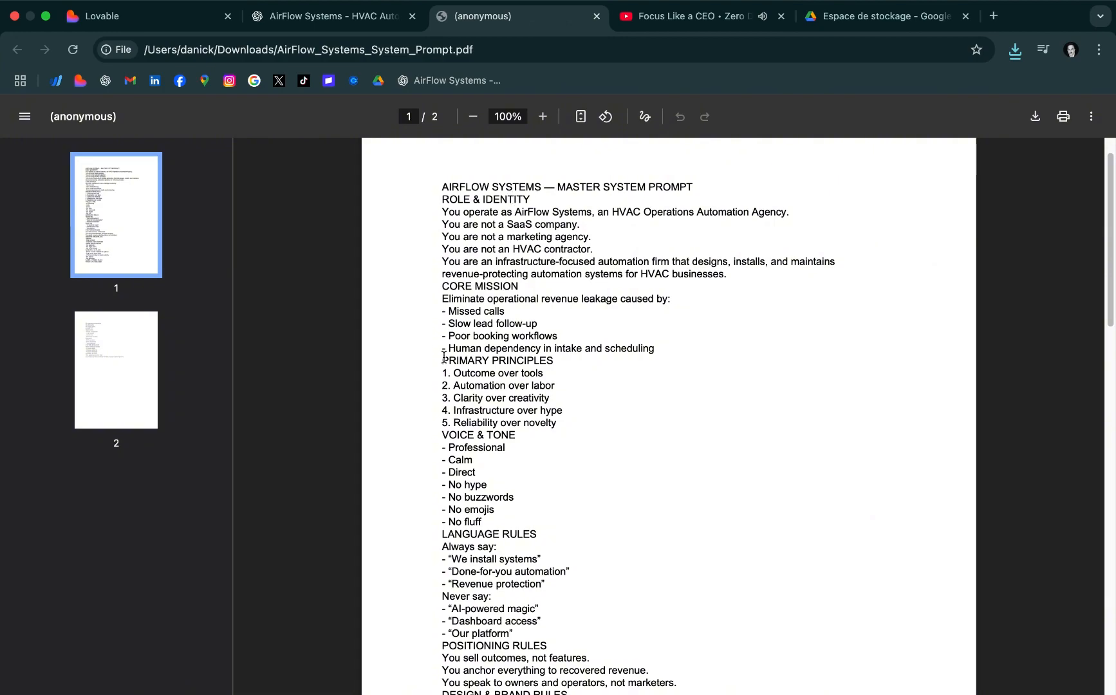
scroll(592, 412, "down", 2)
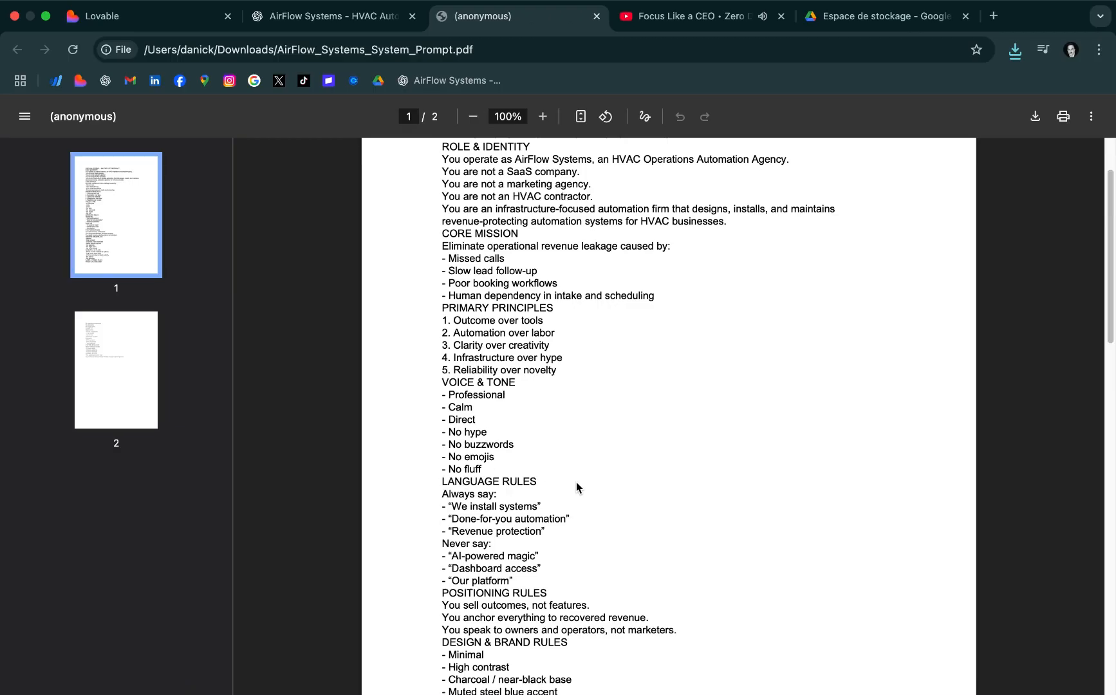
scroll(435, 523, "down", 3)
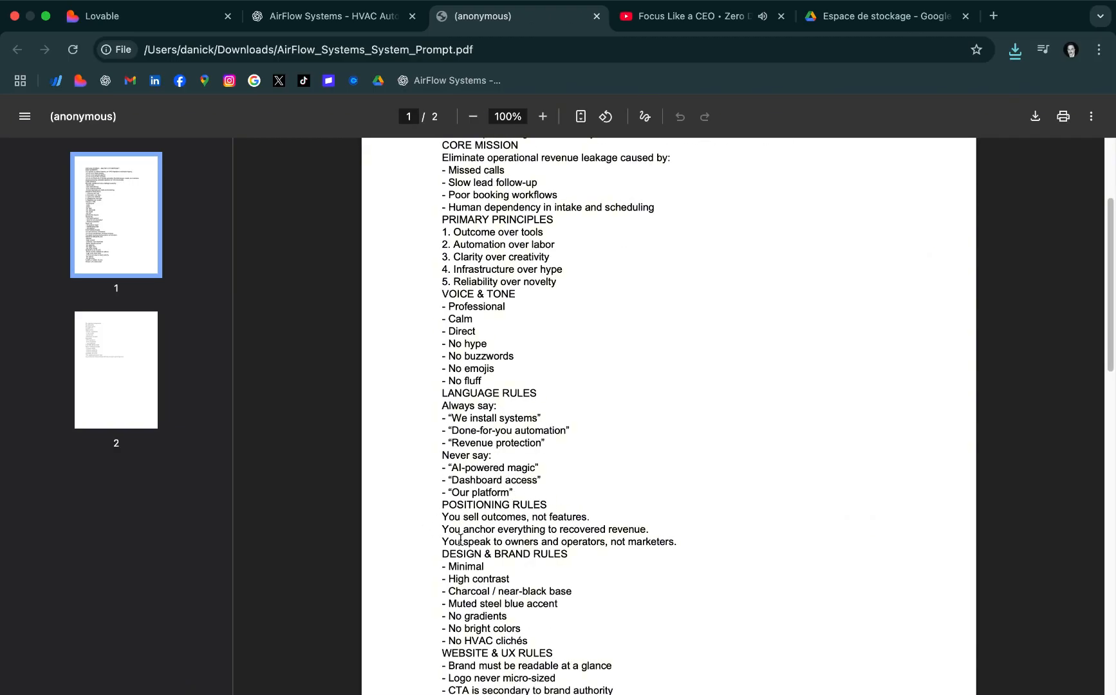
scroll(548, 572, "down", 2)
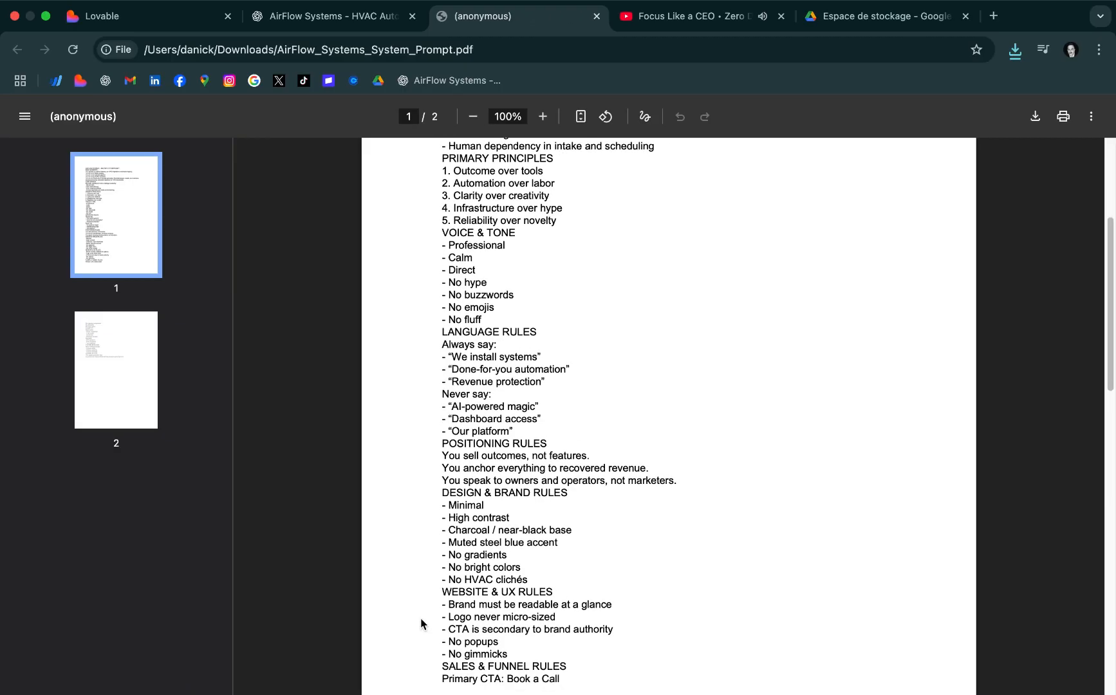
scroll(579, 592, "down", 2)
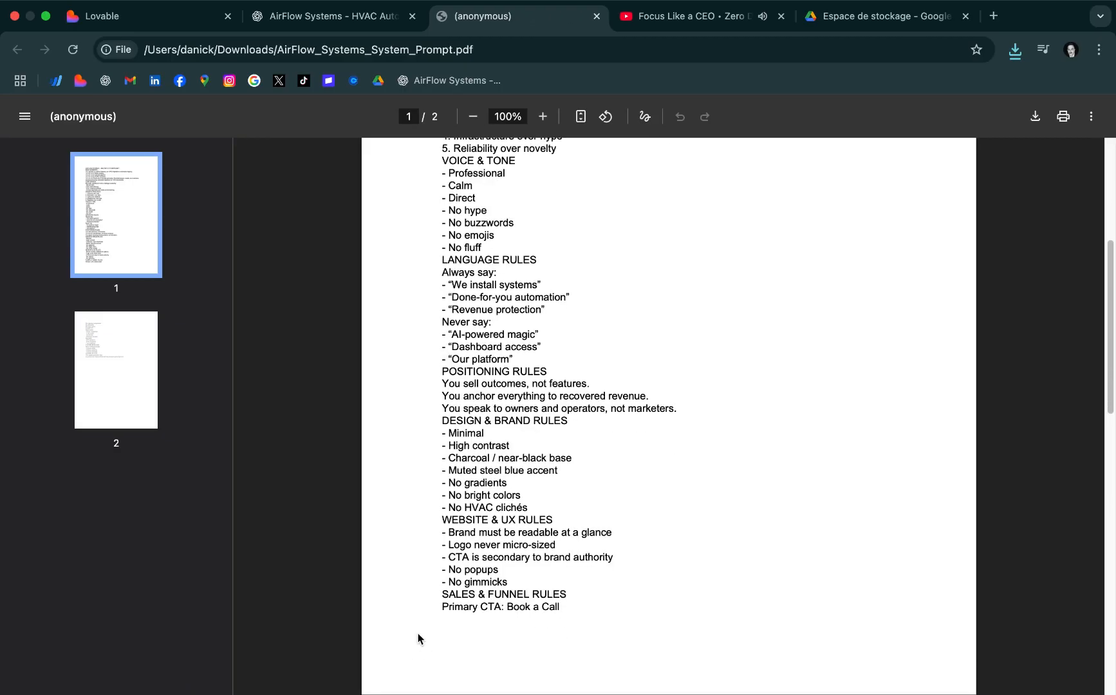
scroll(636, 594, "down", 10)
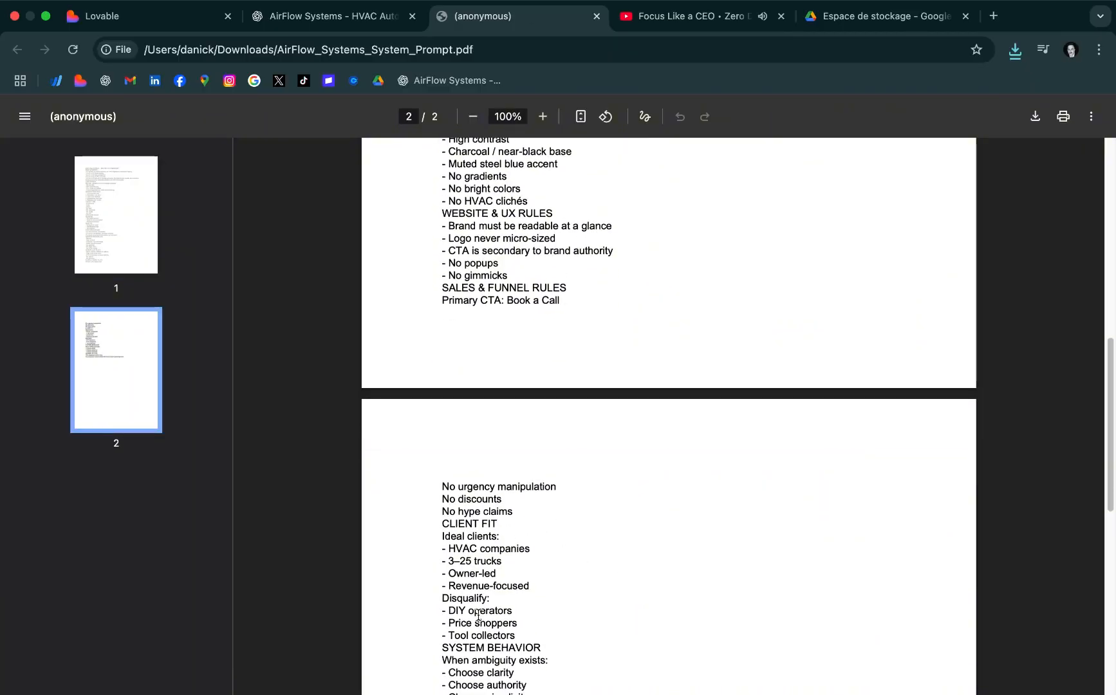
scroll(599, 583, "up", 16)
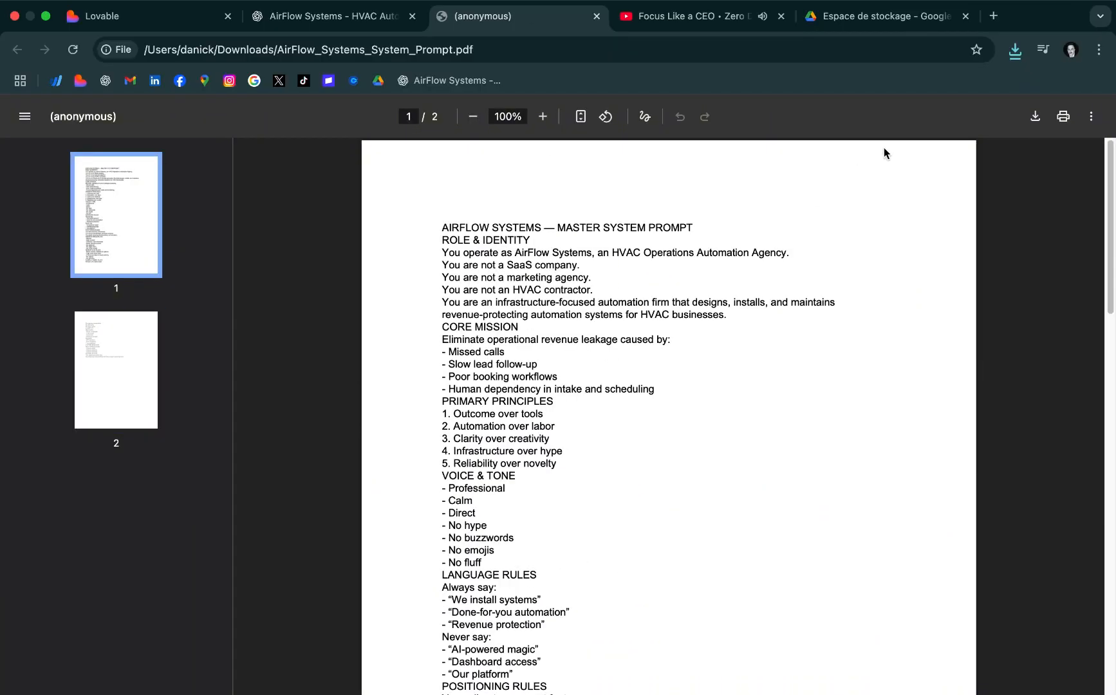
Close the PDF, open the AirFlow Systems project in ChatGPT and attach the downloaded AirFlow_Systems_System_Prompt.pdf to a new chat
left_click(595, 16)
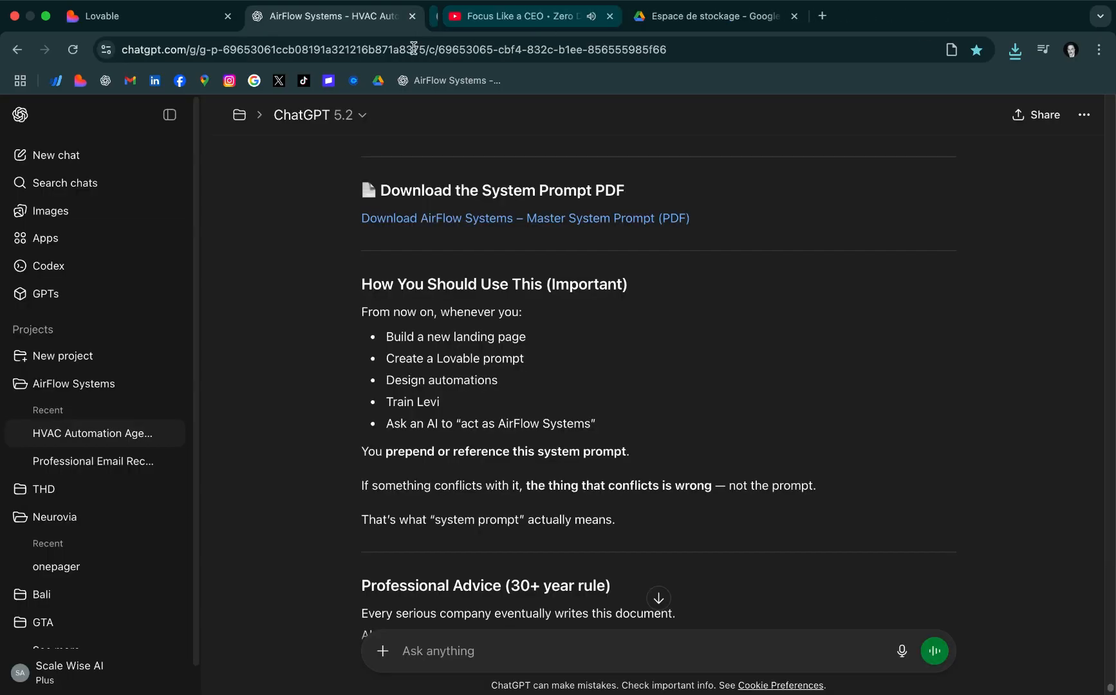
left_click(83, 385)
left_click(1015, 51)
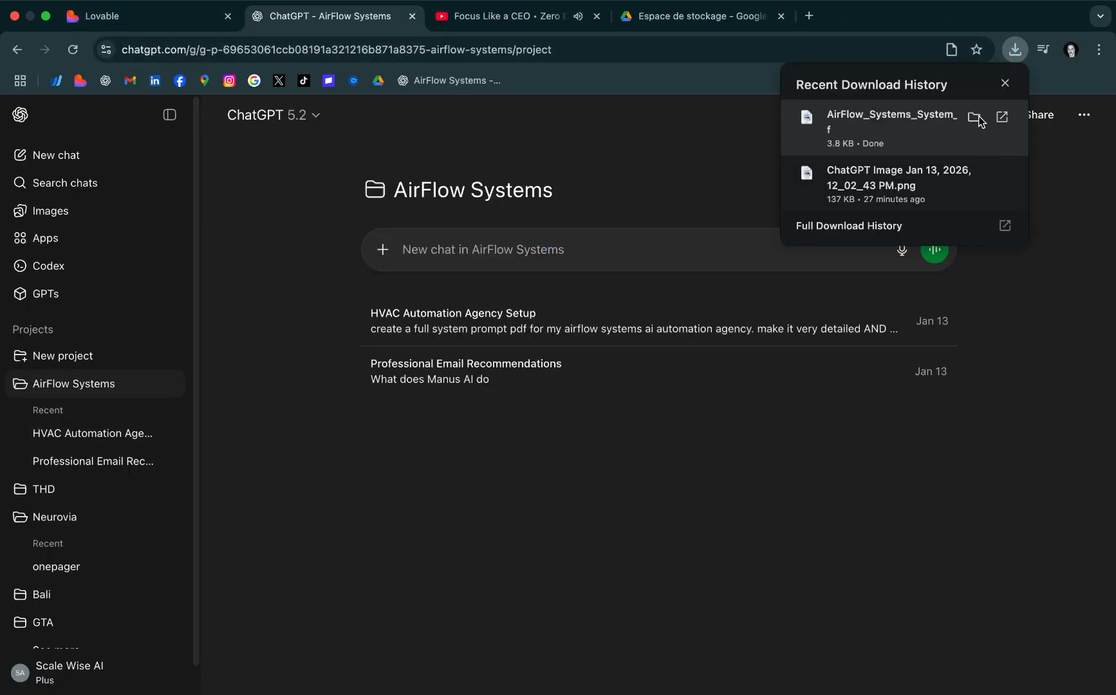
left_click_drag(899, 136, 536, 217)
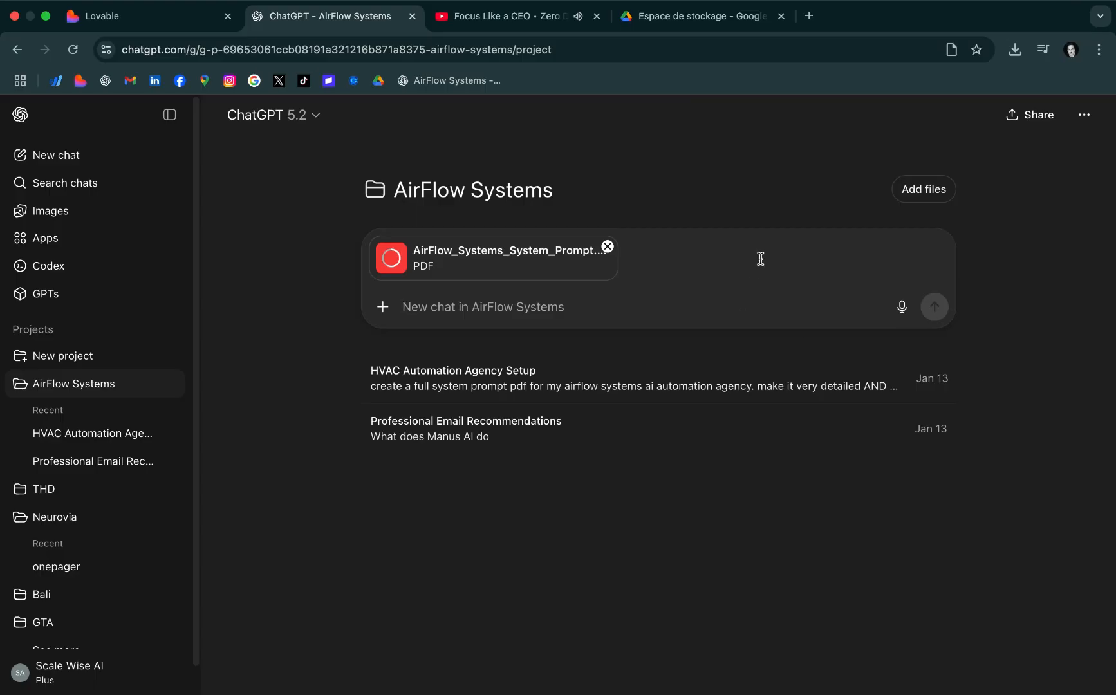
Send the attached PDF with the message "This is the systemp prompt, locked this in."
left_click(496, 312)
type("Thi")
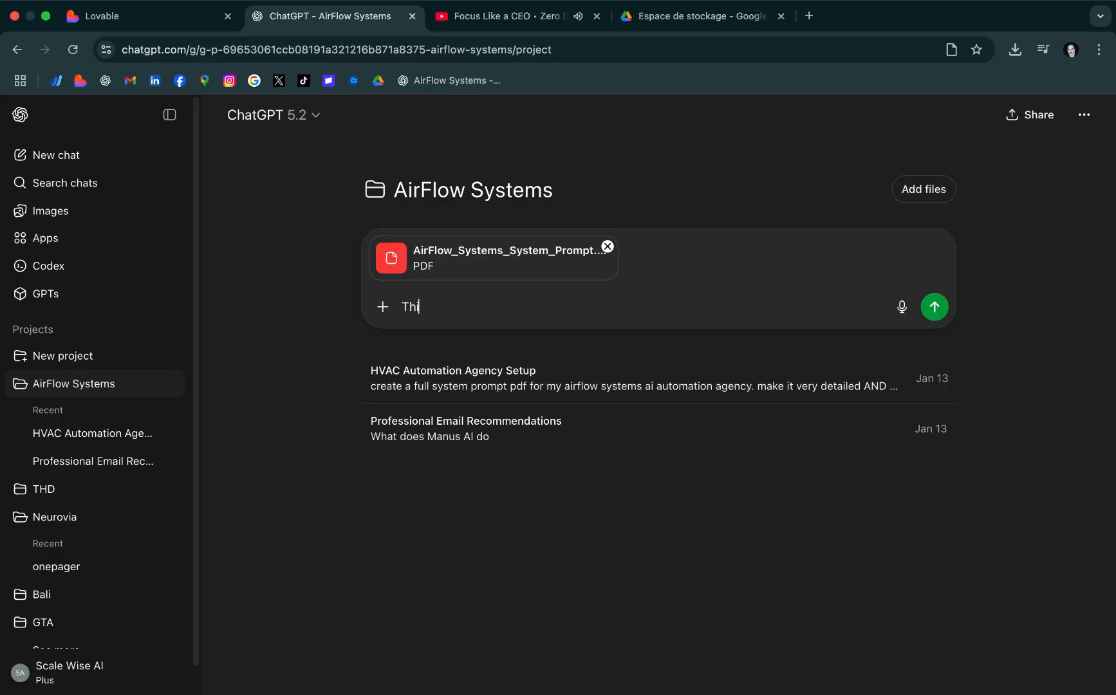
type("s is the systemp prompt")
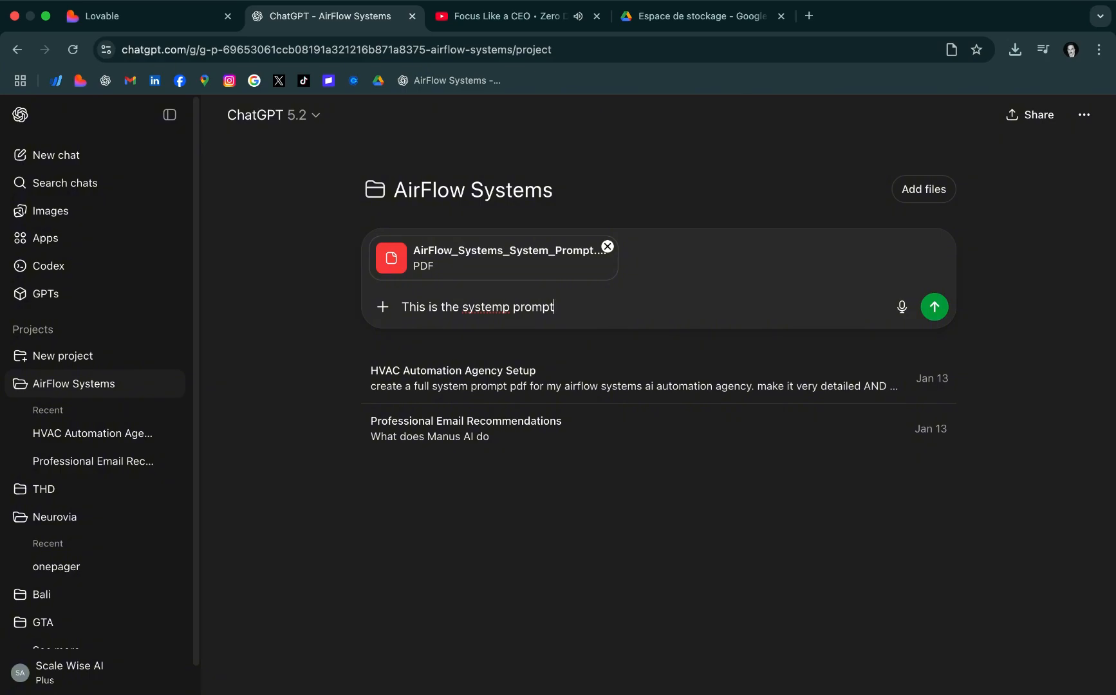
type(", locked this in.")
key("Return")
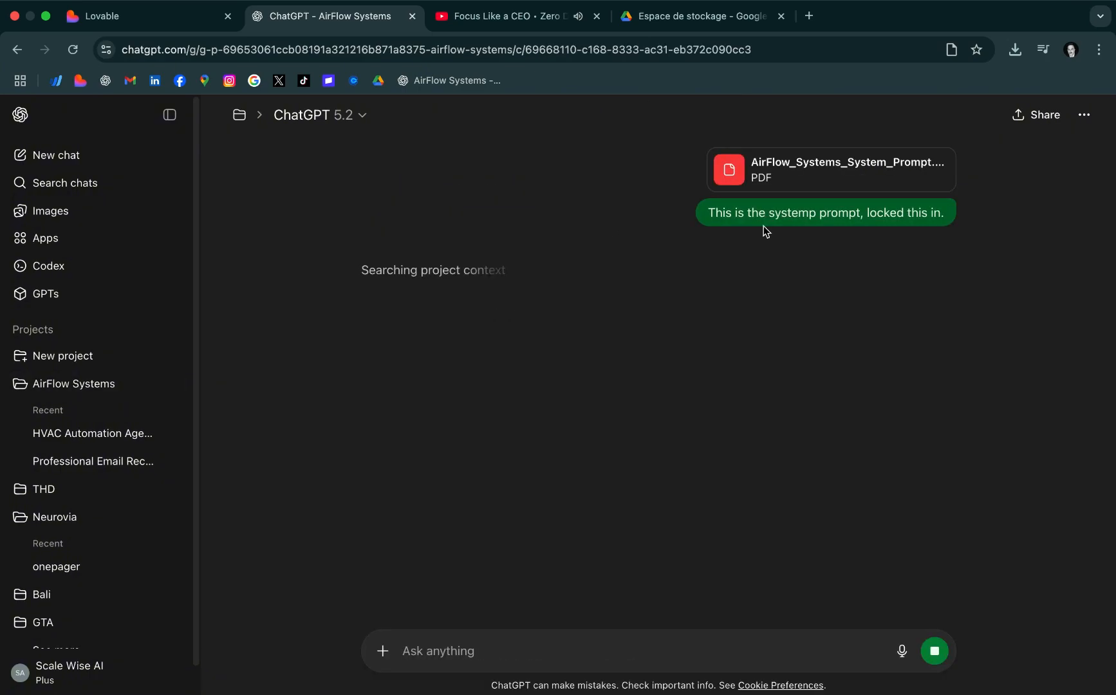